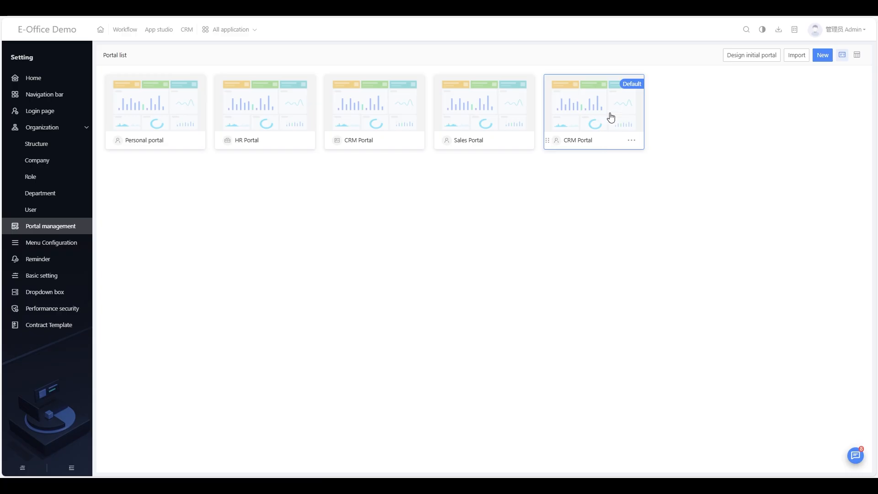
- Open the default CRM Portal's settings and set its View scope to All users
left_click(632, 141)
left_click(657, 157)
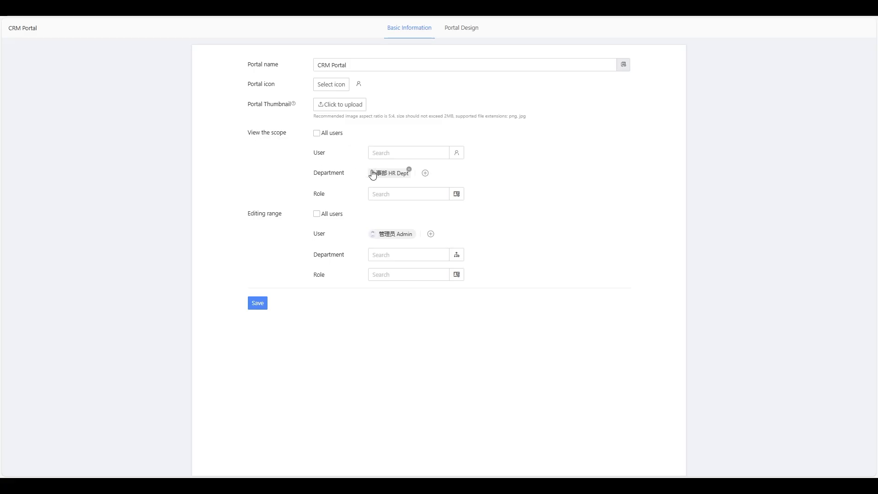
left_click(425, 174)
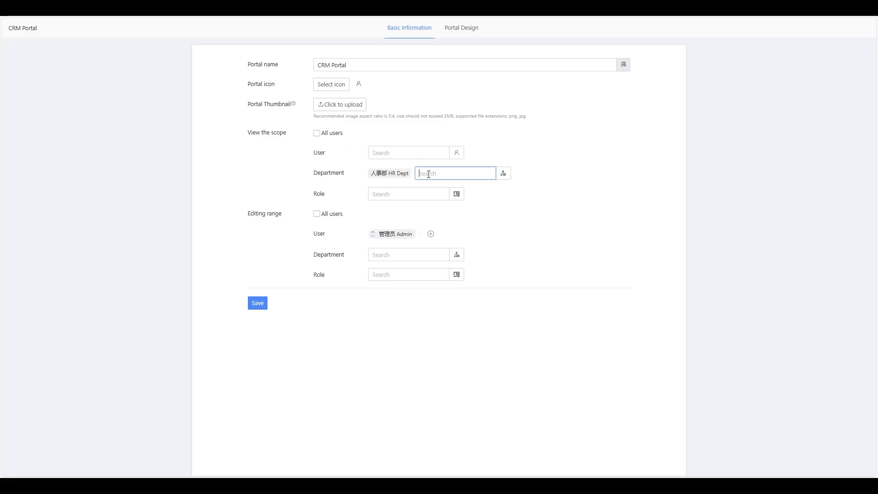
left_click(317, 134)
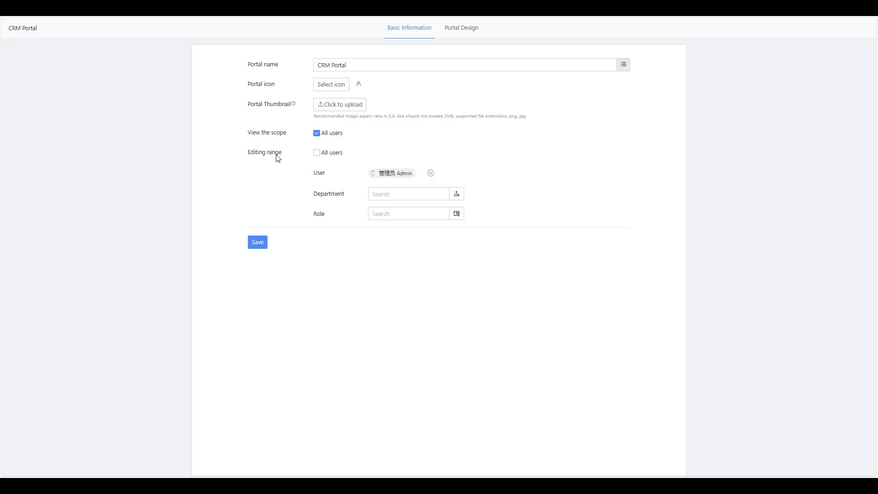
- Add the second admin user to the Editing range and save the portal settings
mouse_move(375, 177)
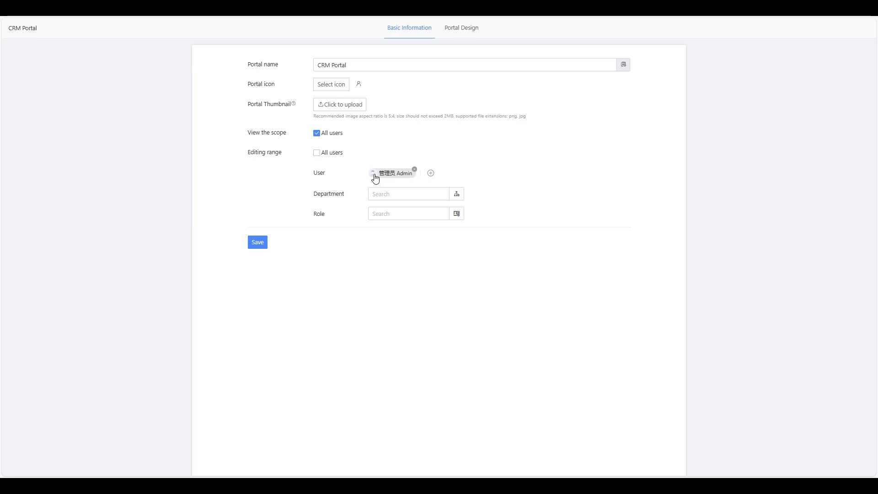
left_click(430, 173)
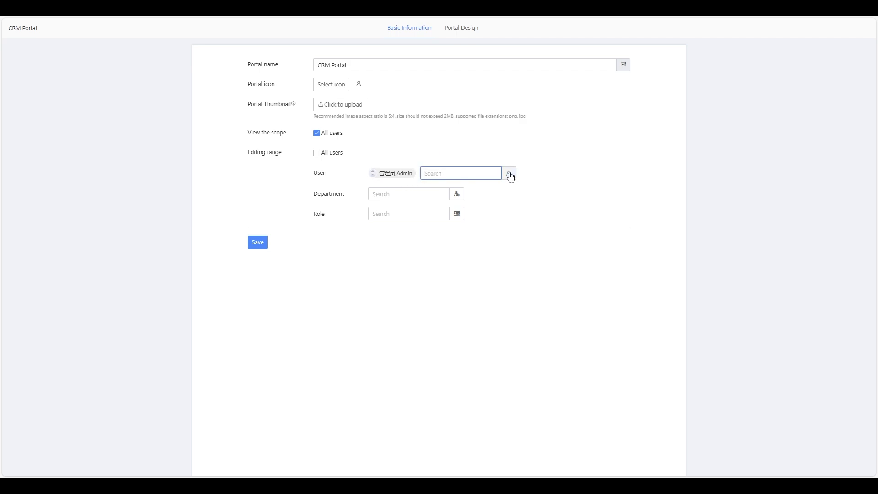
left_click(510, 174)
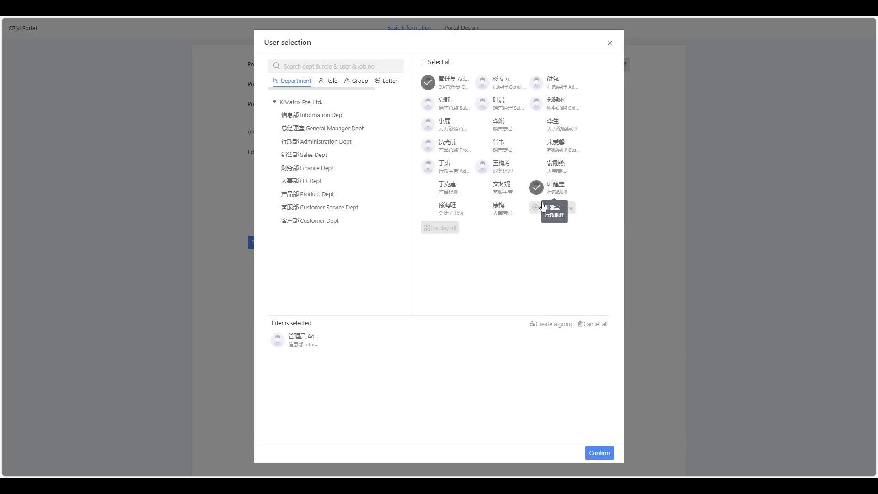
left_click(565, 211)
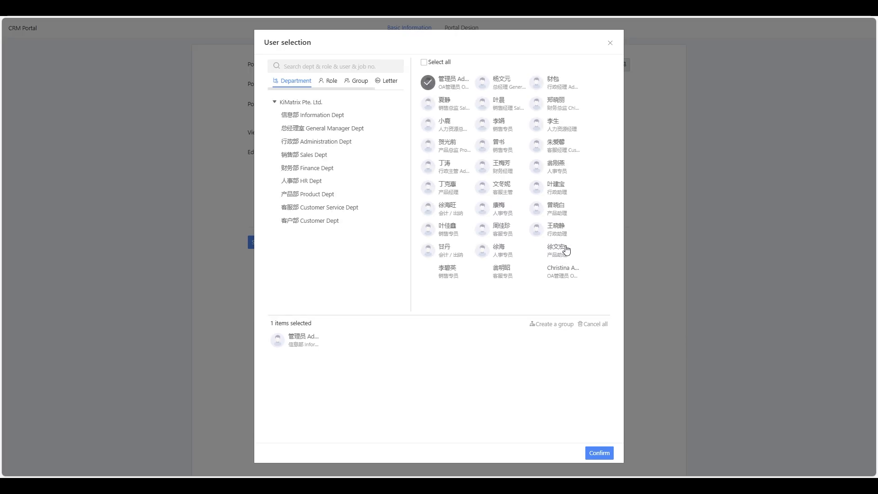
left_click(538, 273)
left_click(595, 452)
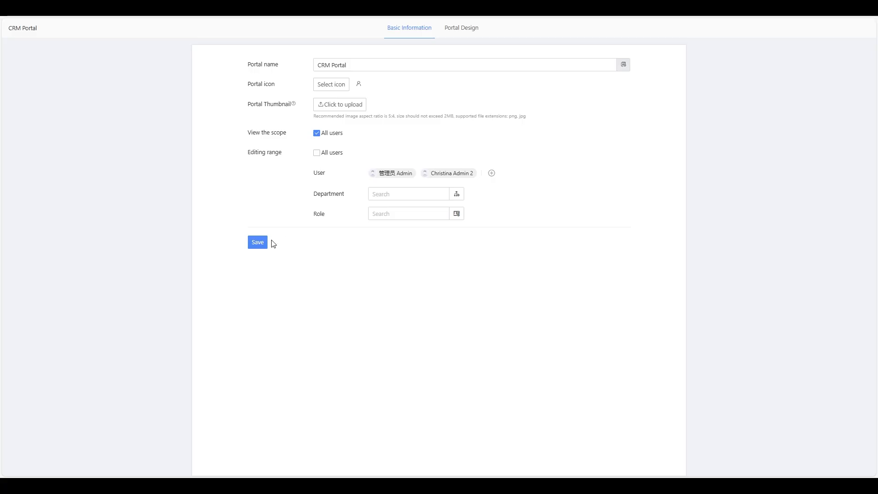
left_click(258, 248)
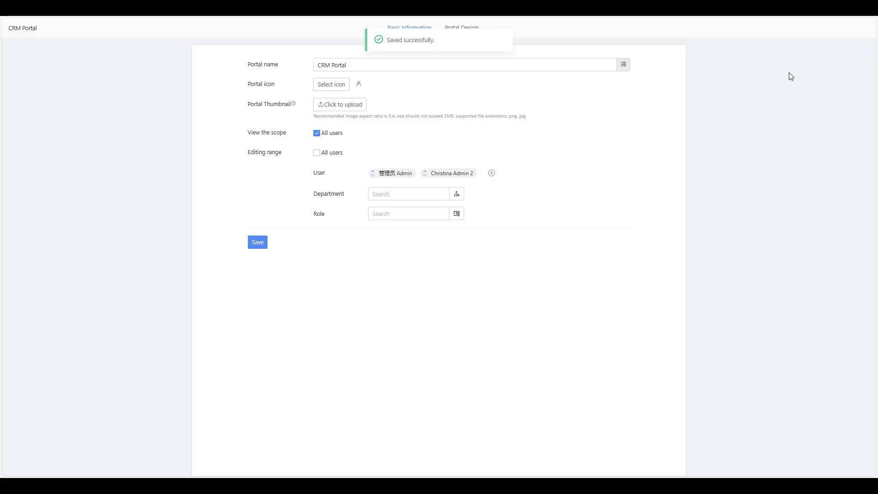
- Return to the portal list and log out of E-Office as Admin
left_click(78, 9)
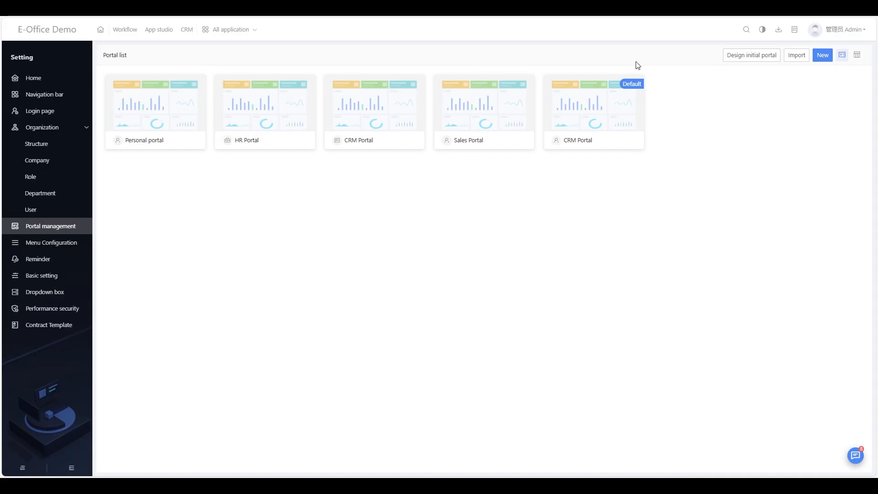
left_click(848, 32)
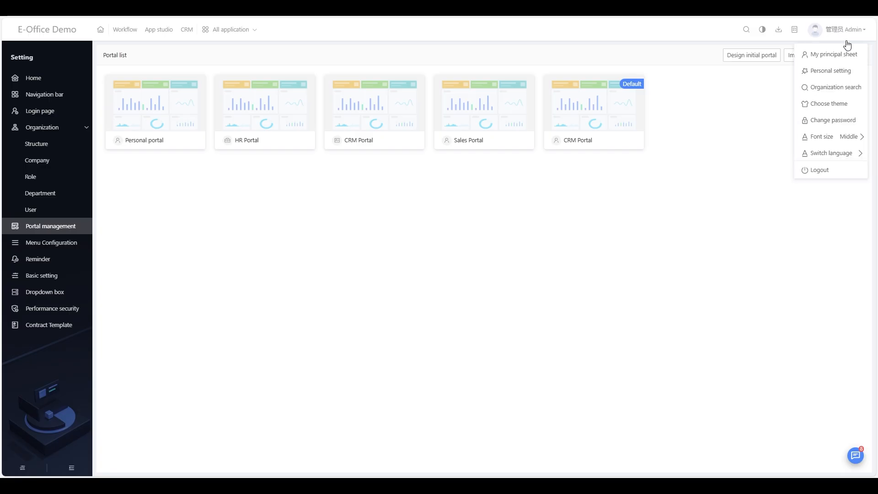
left_click(843, 172)
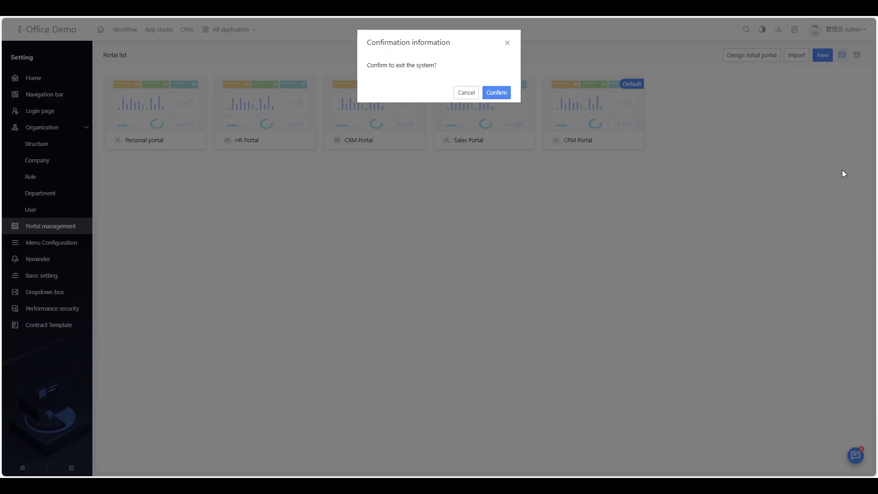
left_click(502, 95)
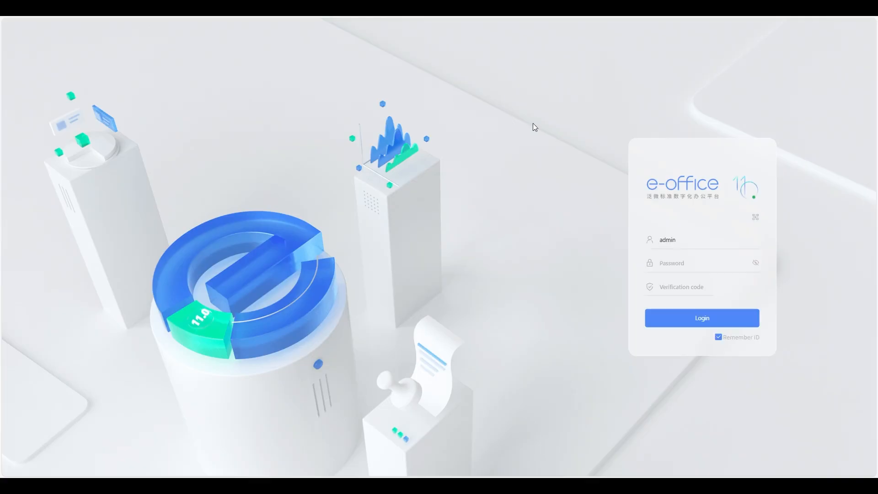
- Log in as the second admin using the saved login and the verification code
double_click(684, 241)
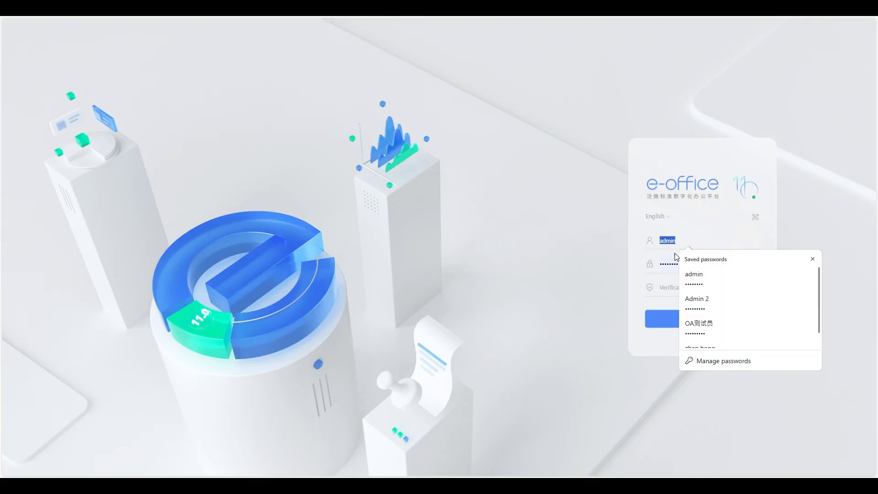
left_click(683, 264)
key("BackSpace")
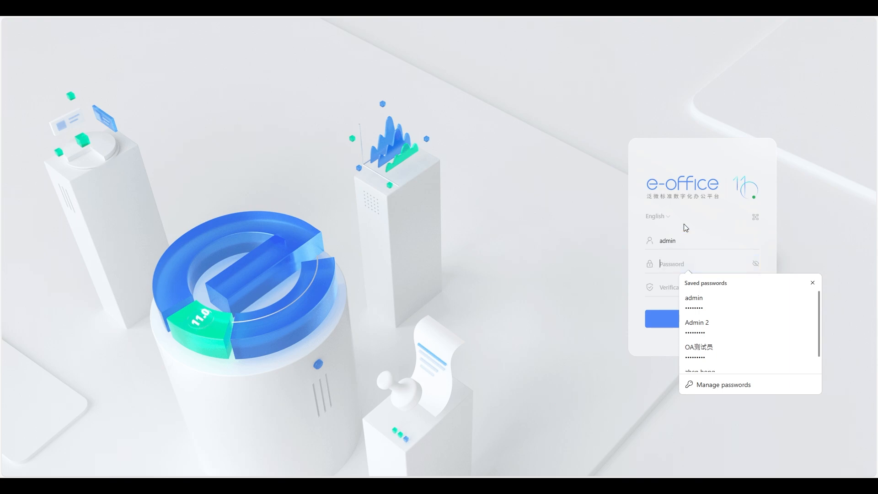
key("BackSpace")
key("BackSpace")
key("BackSpace")
key("BackSpace")
key("BackSpace")
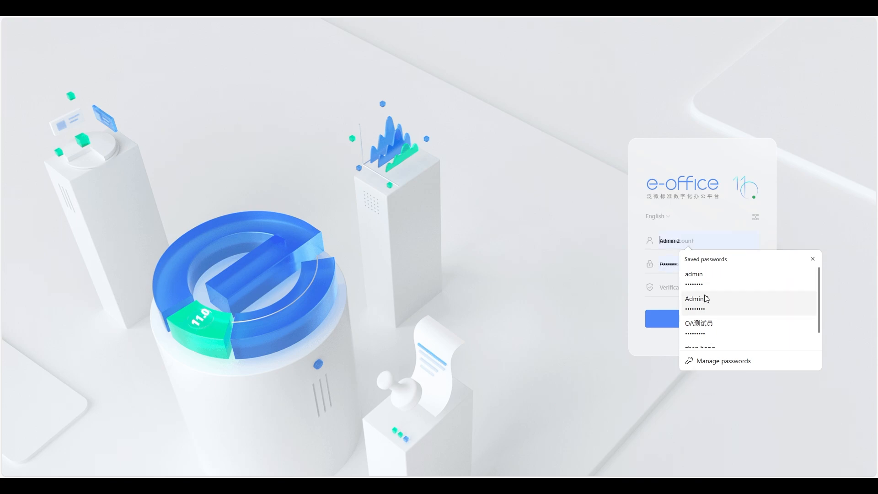
scroll(707, 289, "down", 1)
scroll(707, 291, "up", 1)
left_click(674, 242)
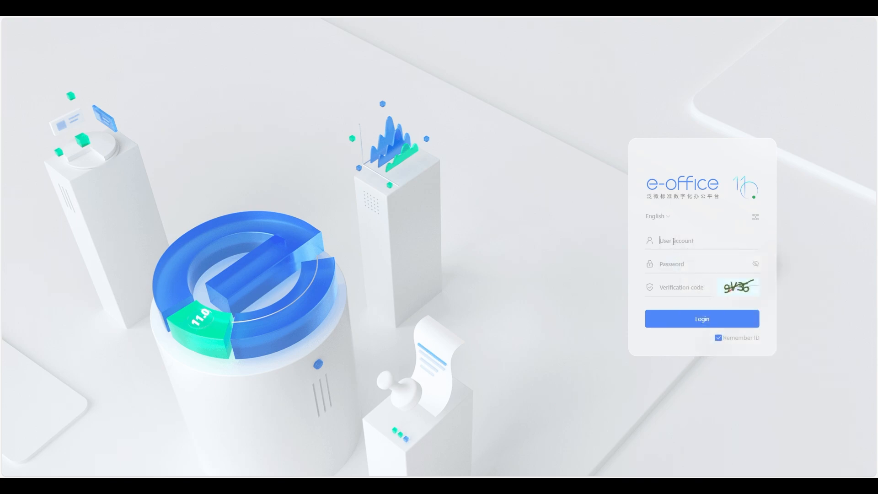
left_click(690, 247)
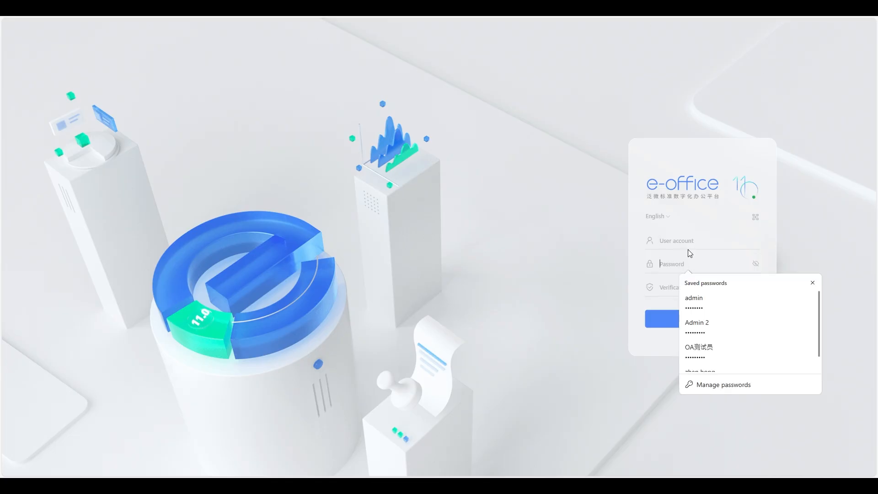
left_click(708, 320)
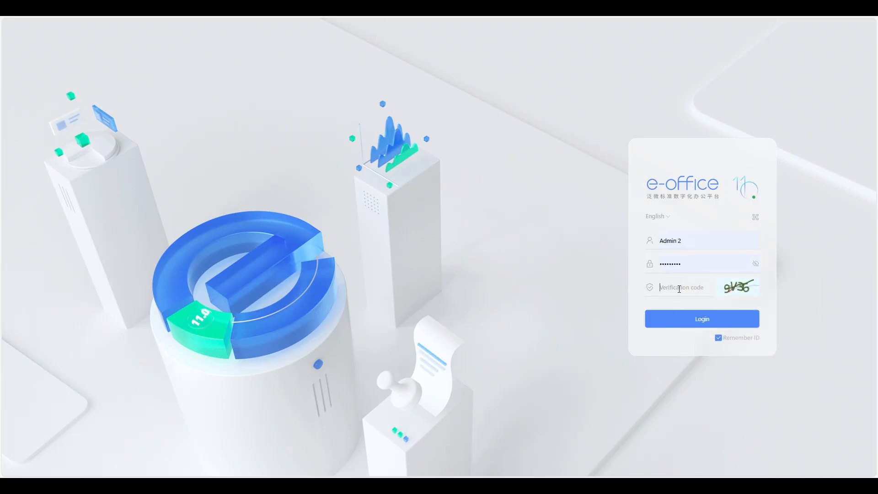
left_click(679, 289)
type("9V")
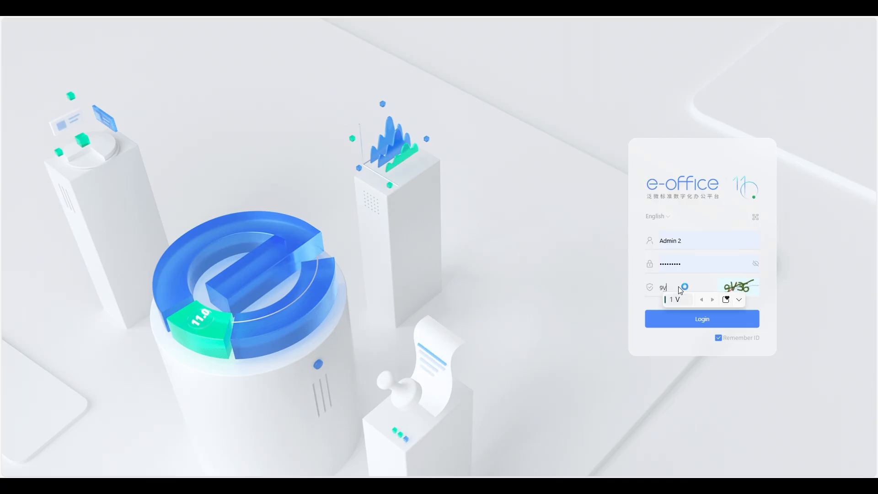
type("36")
left_click(696, 320)
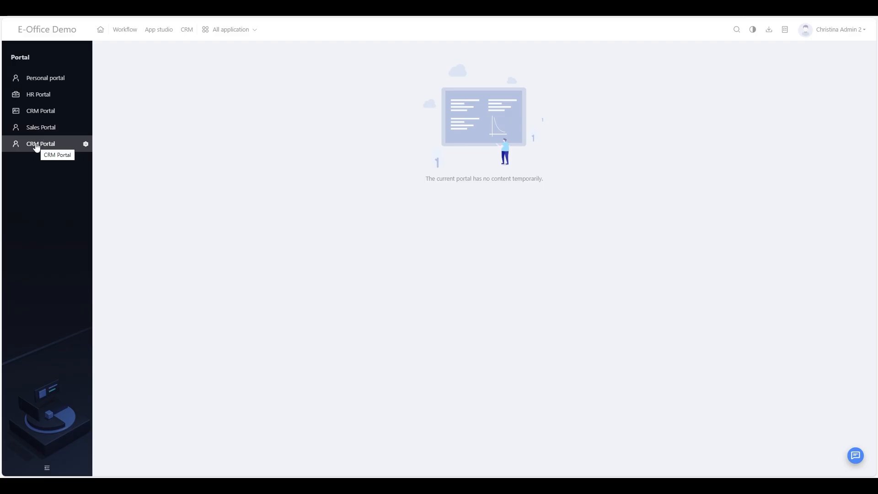
- Go to All applications > Setting > Portal management and open the default CRM Portal for design
left_click(229, 30)
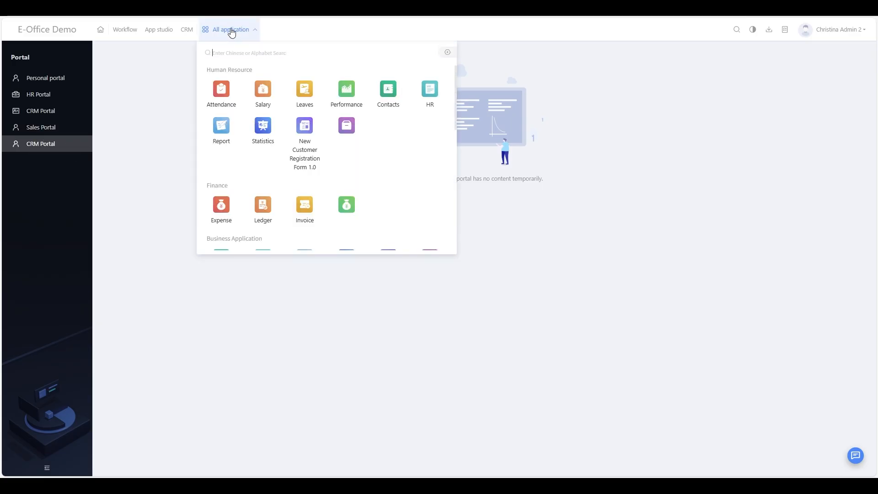
scroll(327, 161, "down", 5)
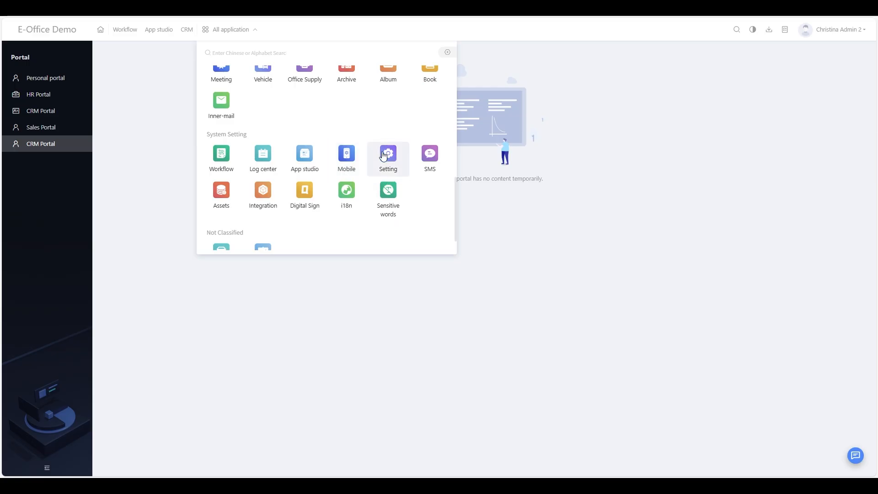
left_click(387, 154)
left_click(44, 226)
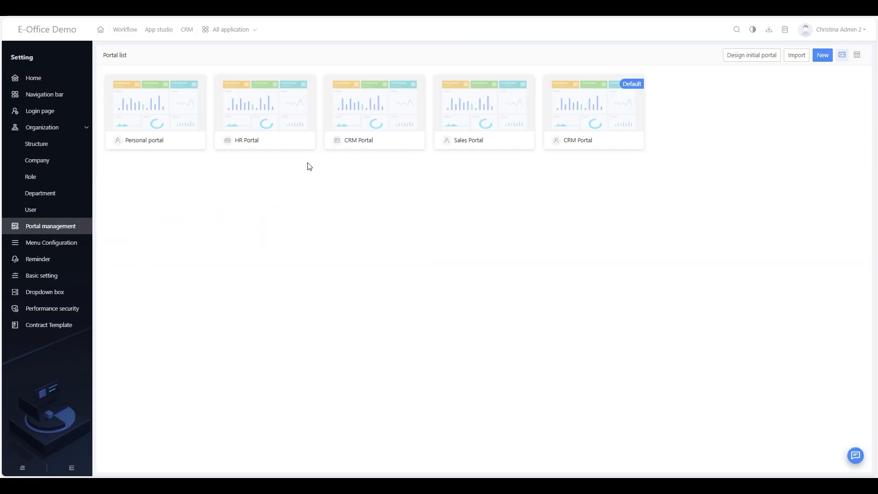
left_click(607, 117)
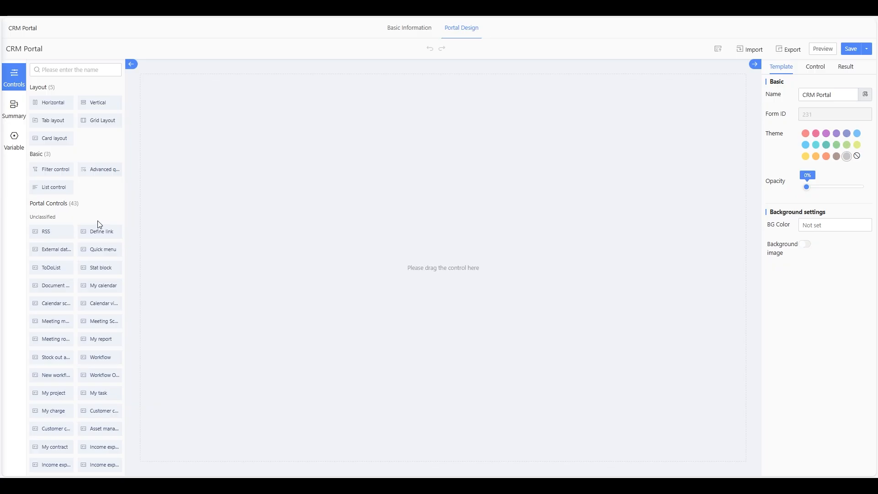
scroll(94, 228, "down", 1)
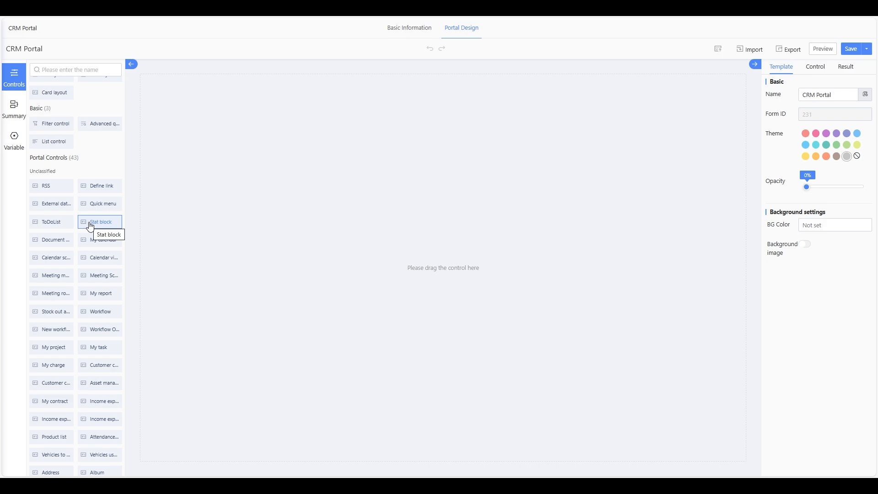
scroll(90, 226, "down", 1)
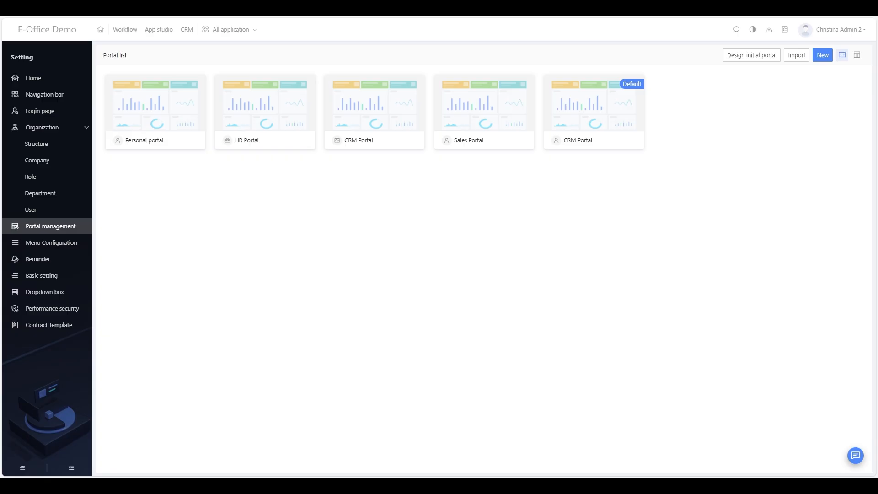
left_click(281, 120)
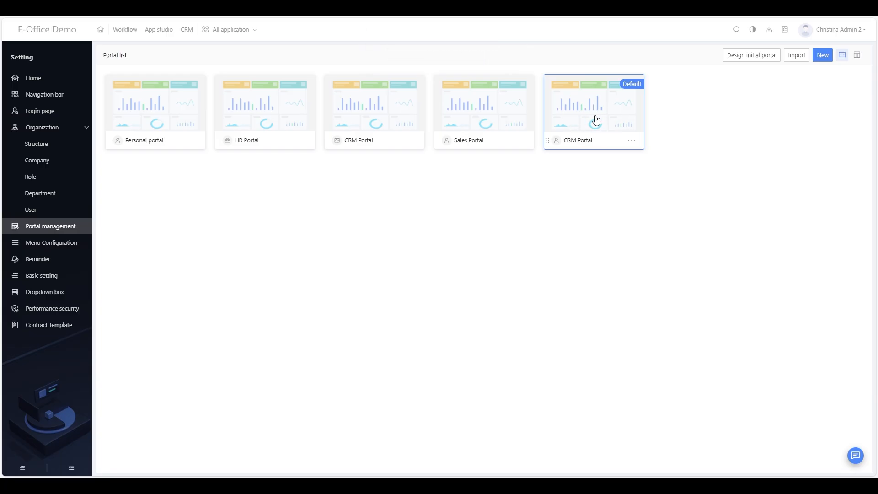
key("ctrl+Tab")
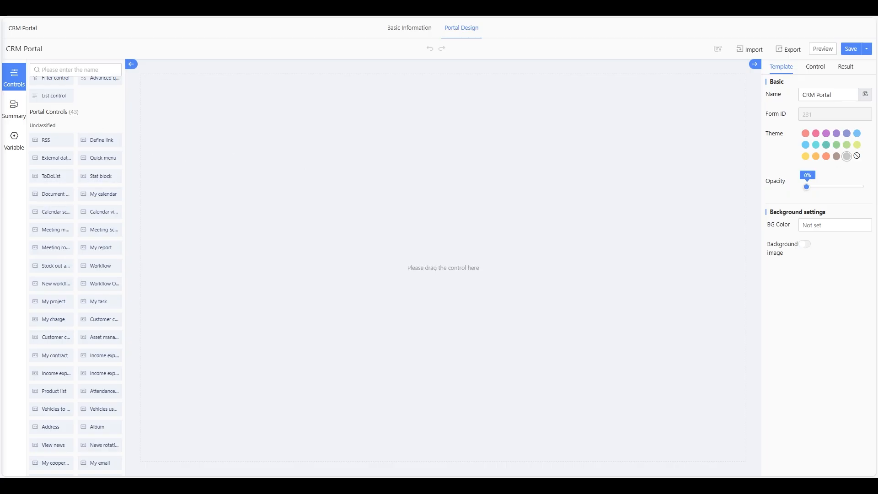
scroll(92, 158, "up", 2)
scroll(92, 161, "down", 4)
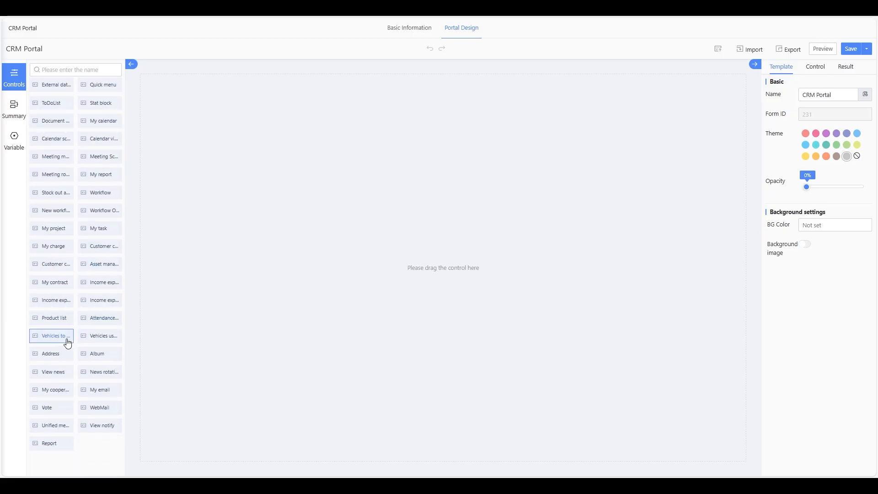
scroll(81, 282, "up", 4)
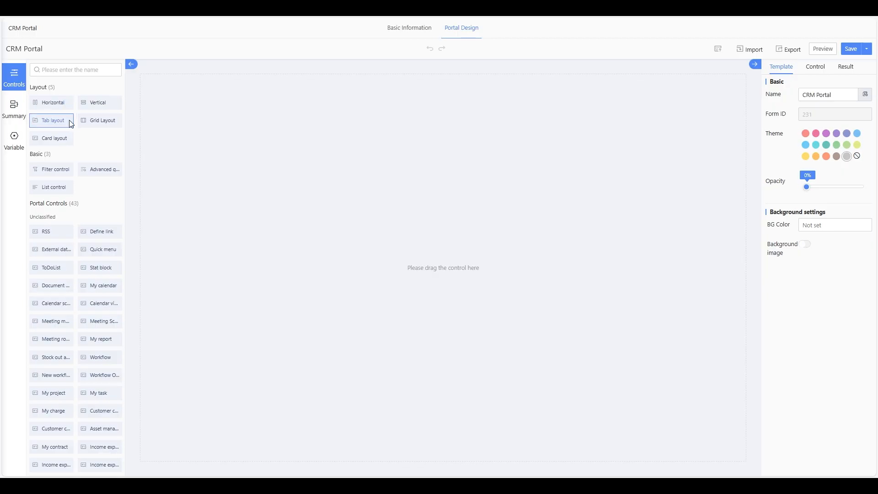
- Place a Card layout on the empty canvas, then delete it as unneeded
left_click_drag(64, 143, 289, 113)
left_click(288, 113)
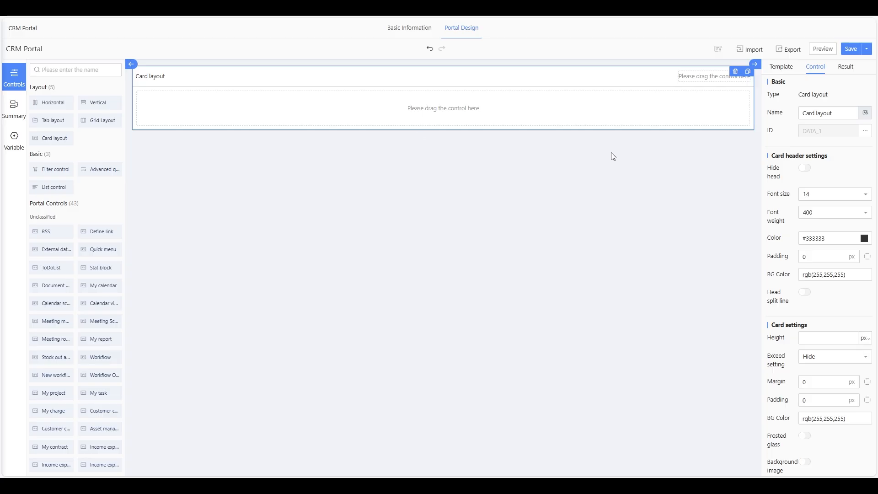
scroll(783, 217, "down", 2)
scroll(773, 217, "up", 2)
left_click(735, 72)
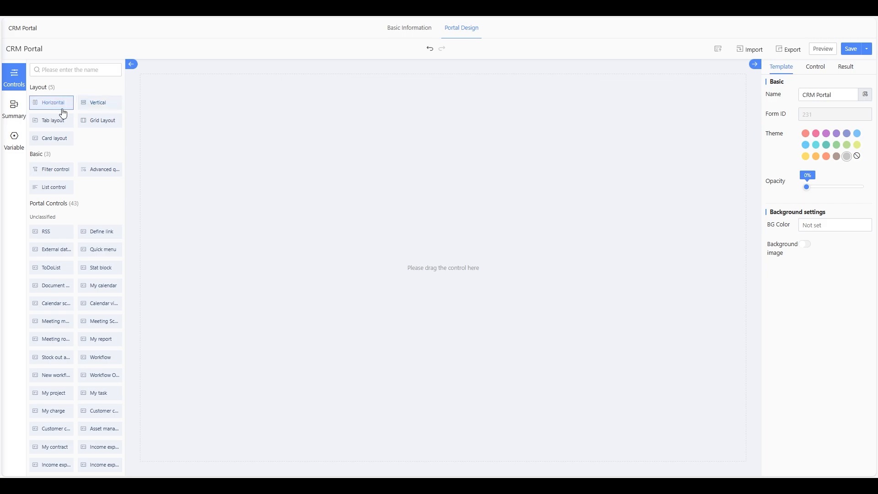
- Add a Grid Layout and set its two columns to an 8:4 proportion
left_click_drag(102, 125, 465, 125)
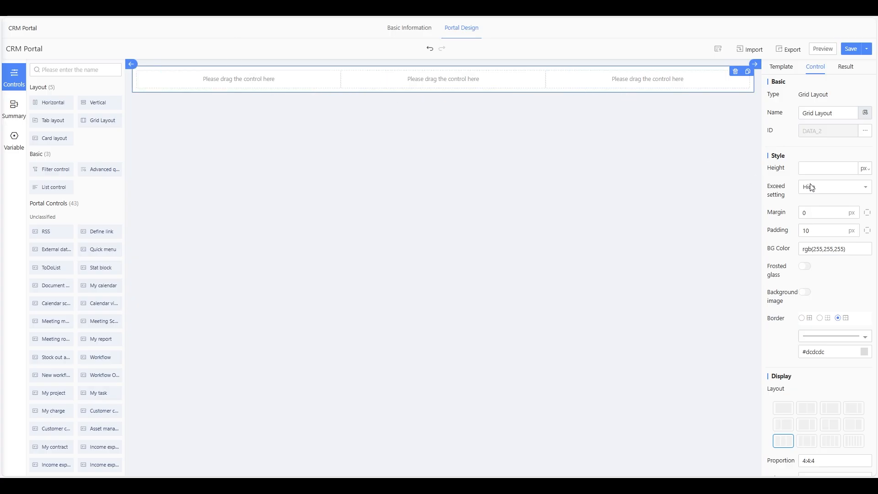
scroll(811, 188, "down", 3)
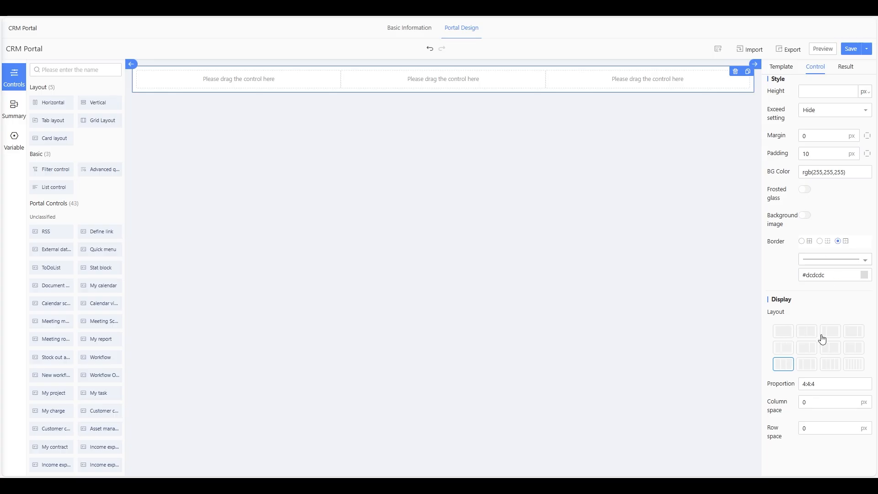
left_click(857, 334)
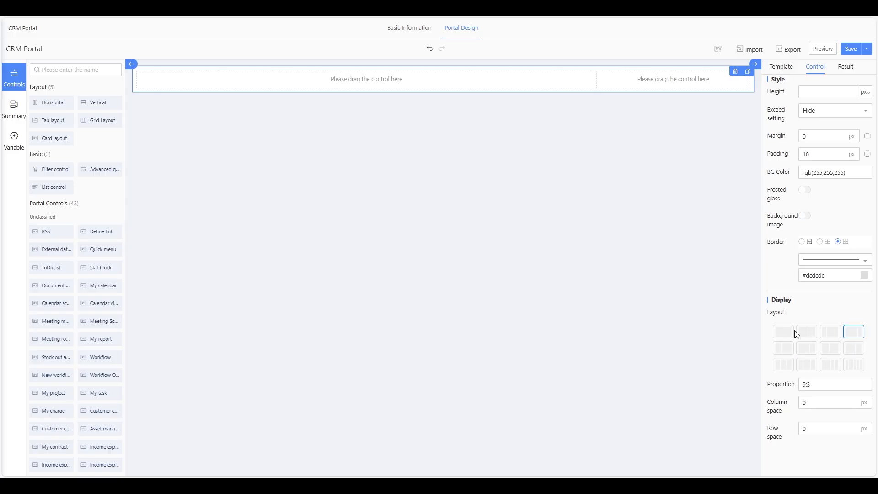
left_click(806, 348)
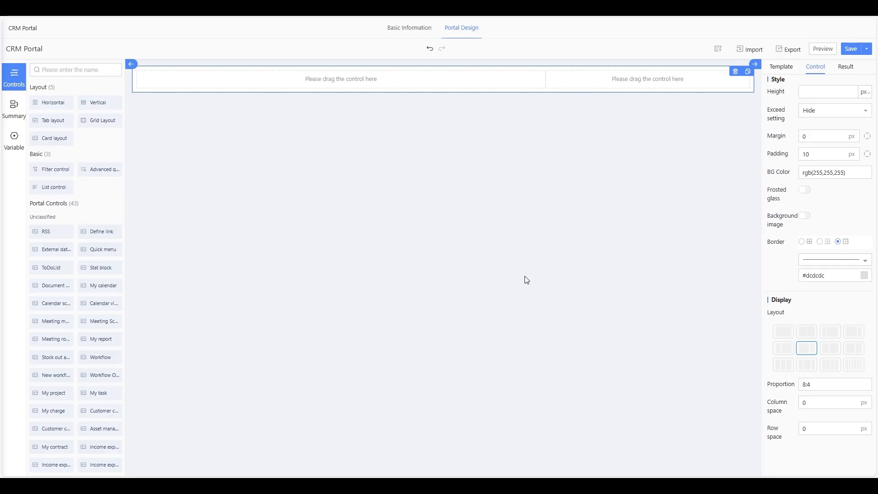
left_click(399, 80)
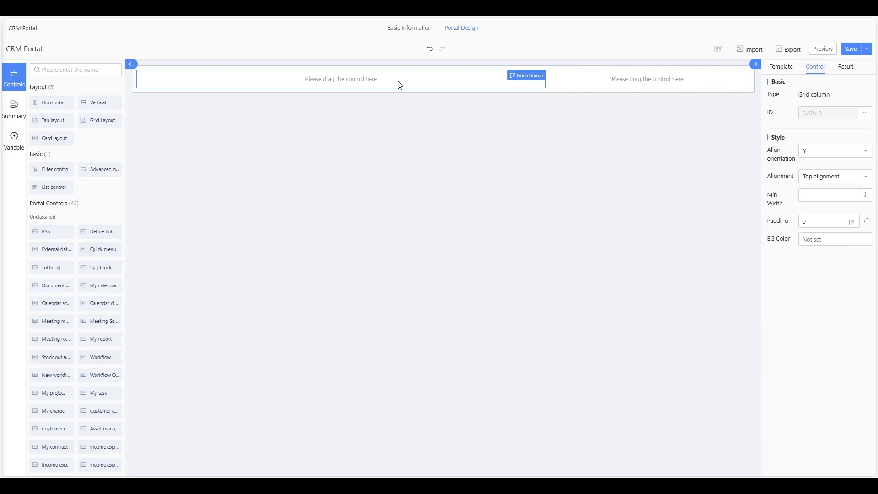
left_click(527, 91)
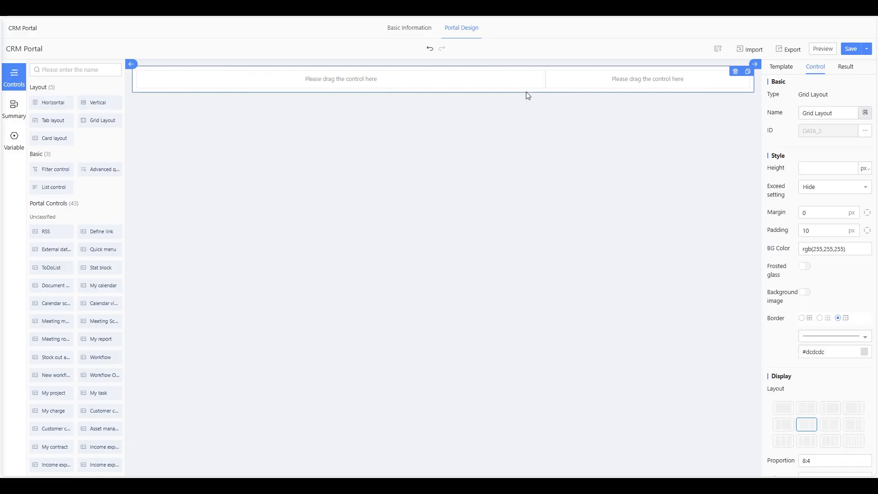
- Put a Card layout in each grid column and a Stat block in the left card
left_click_drag(55, 137, 219, 81)
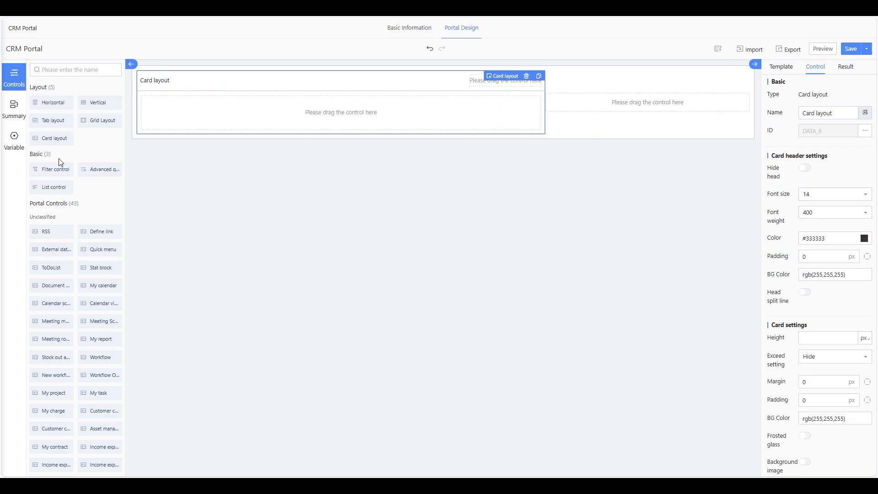
left_click_drag(61, 139, 613, 112)
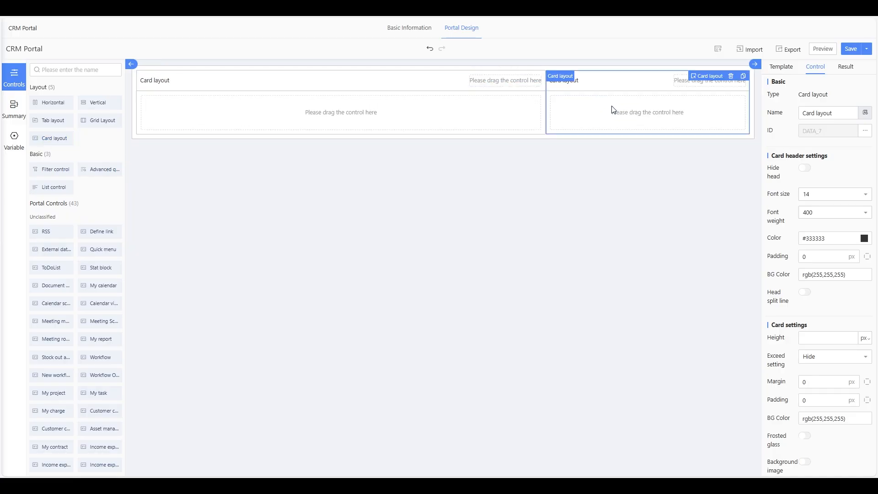
left_click(267, 111)
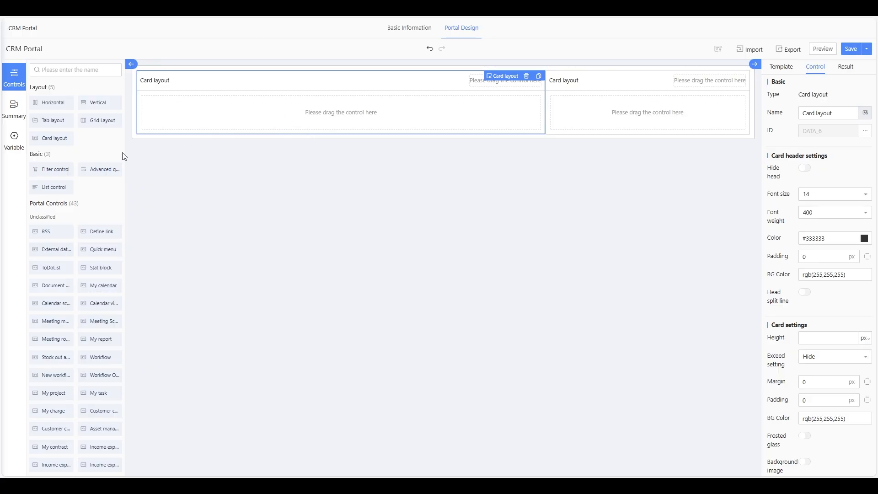
left_click_drag(98, 269, 189, 116)
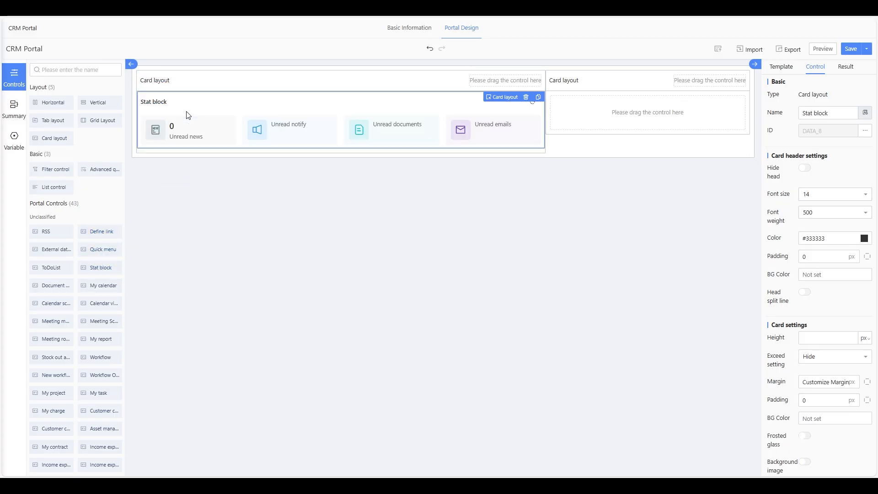
- Hide the left card's header and rename the stat block to 'Statistic'
left_click(224, 89)
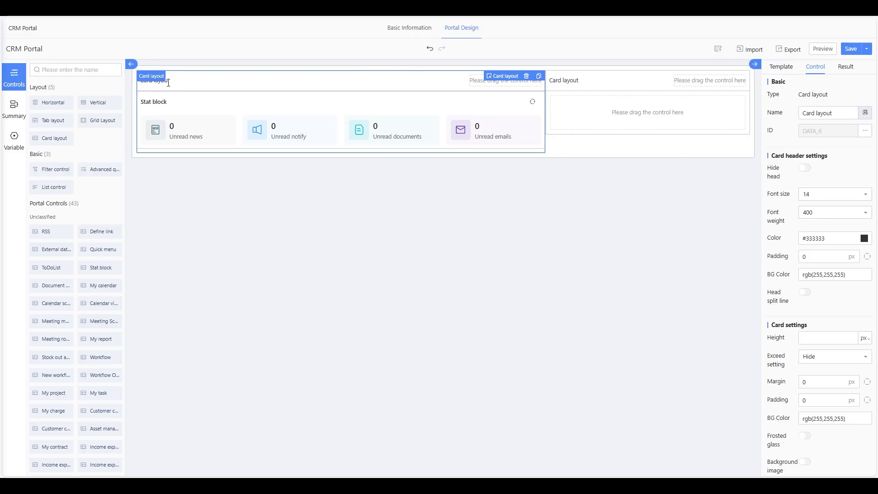
left_click(804, 168)
left_click(323, 84)
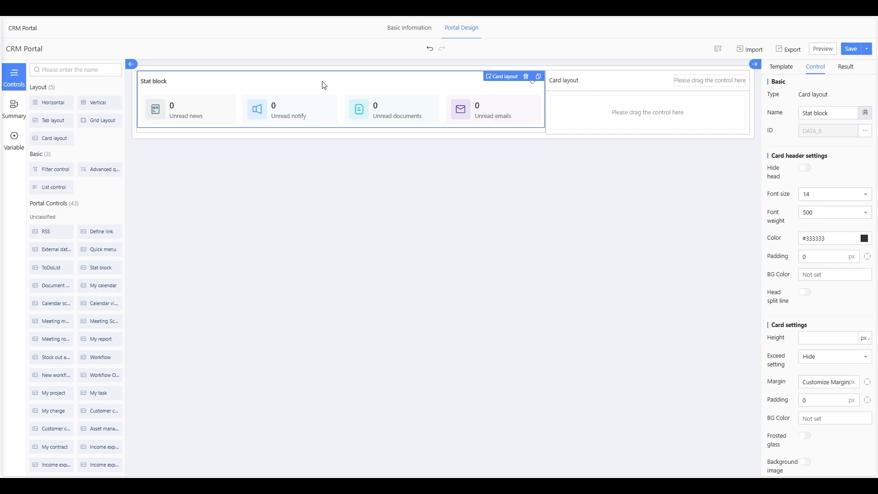
left_click_drag(829, 113, 788, 116)
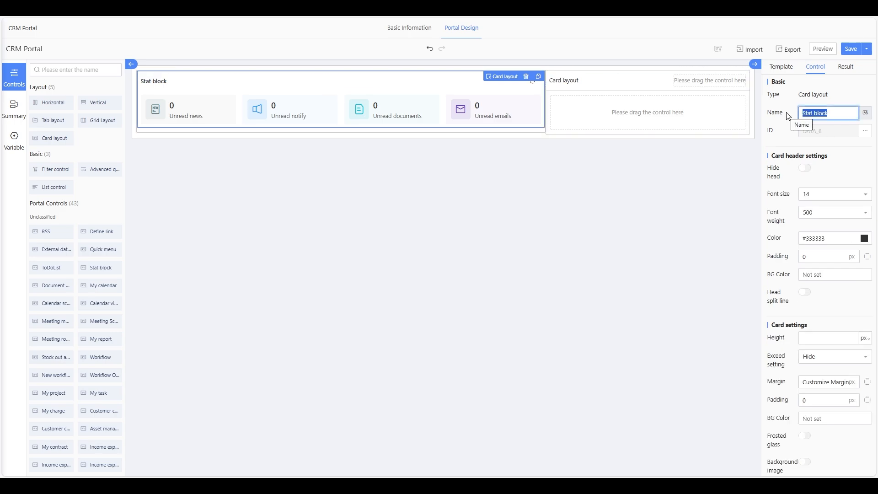
type("Stat")
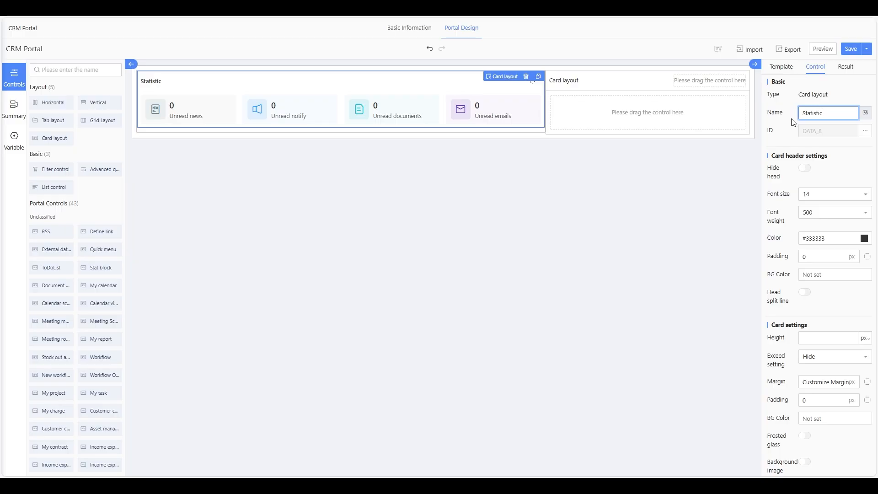
left_click(675, 225)
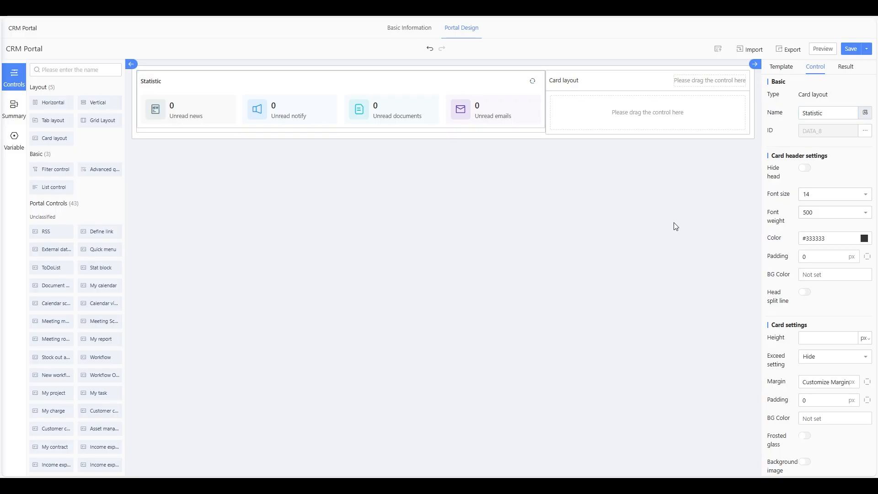
- Set the Unread news tile's data source to CRM > Customer information
left_click(193, 119)
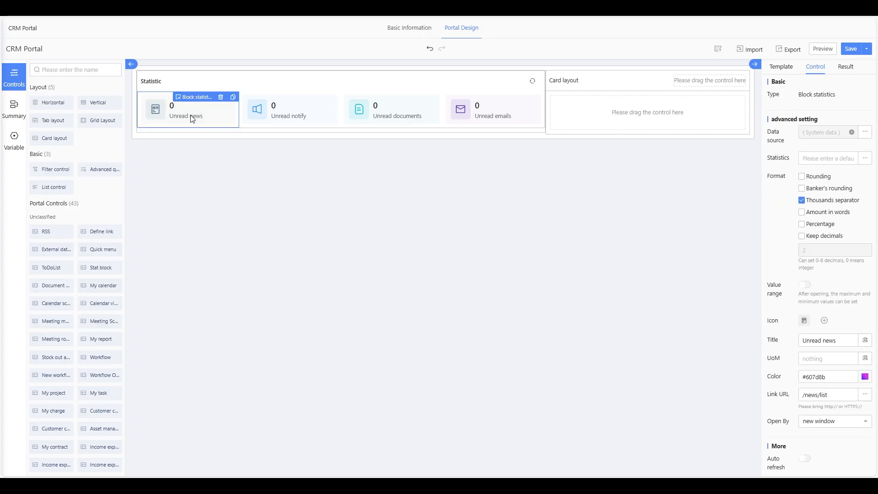
left_click(864, 137)
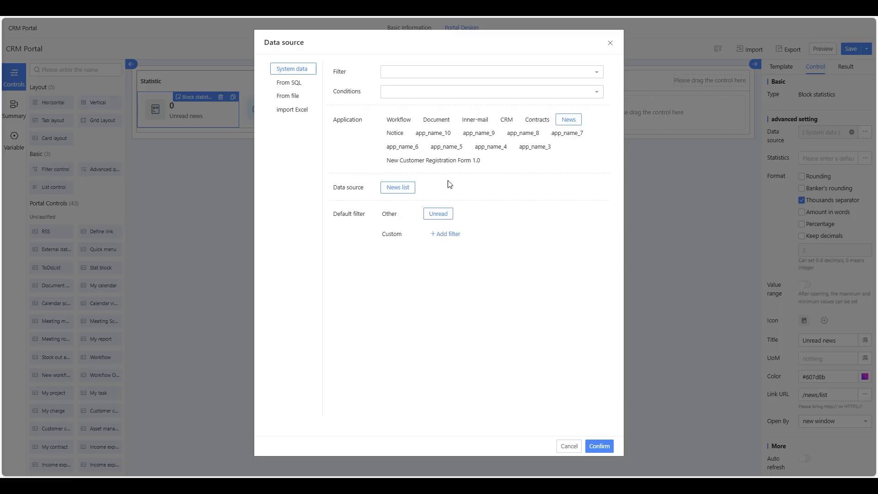
left_click(510, 122)
left_click(427, 191)
left_click(599, 446)
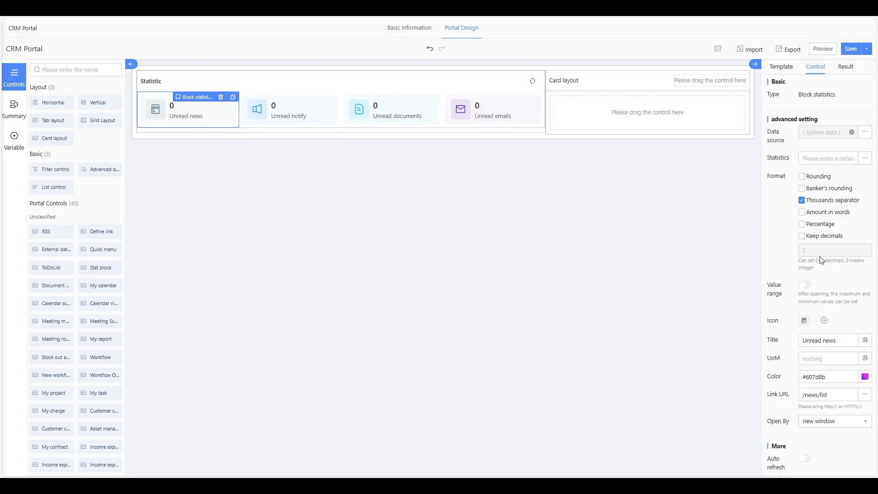
- Change the tile's English title to 'Customer manage'
scroll(820, 260, "down", 1)
left_click(864, 309)
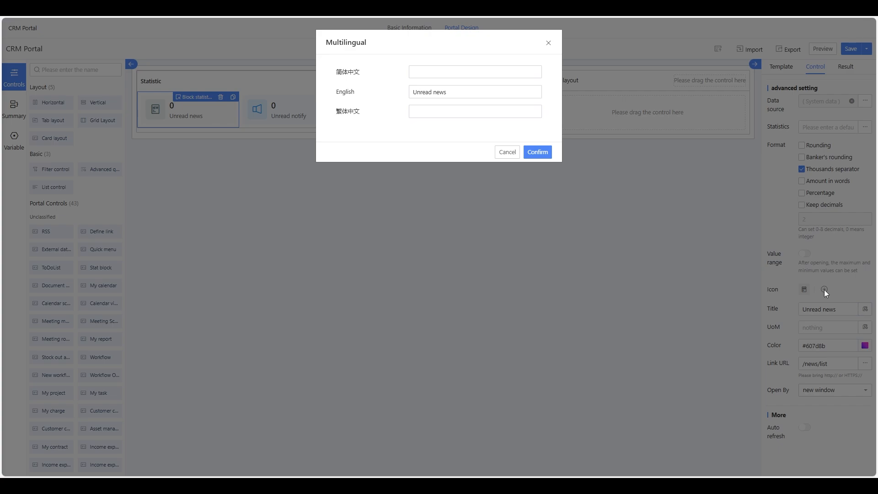
left_click(435, 73)
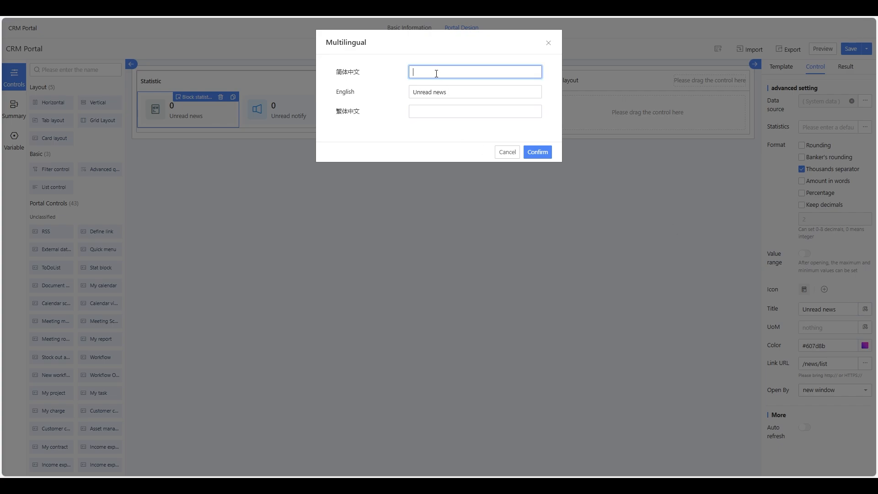
left_click(450, 92)
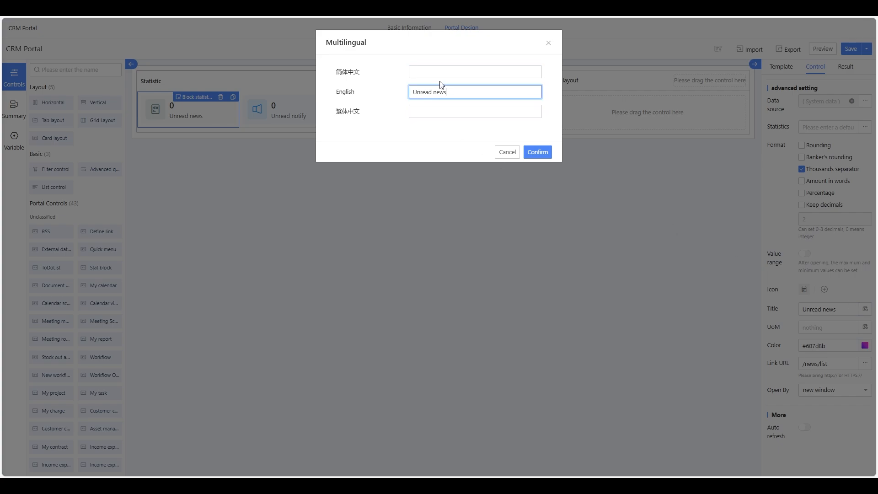
left_click_drag(434, 90, 397, 89)
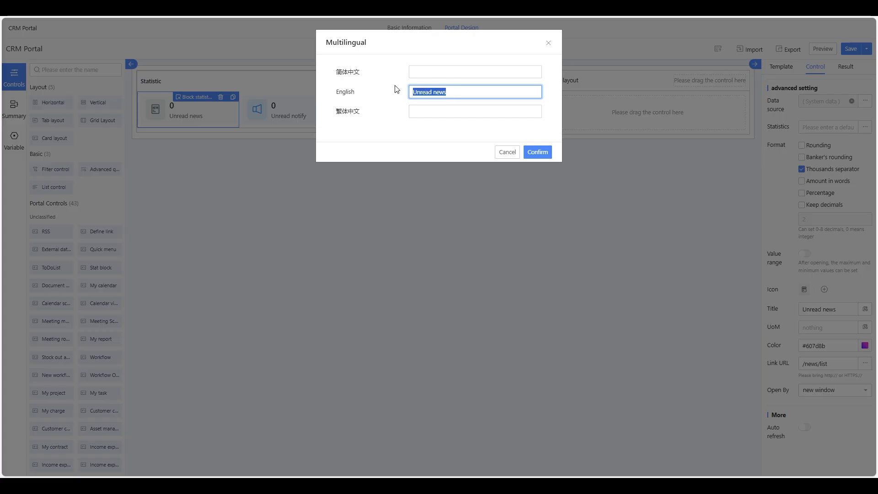
type("Customer manage")
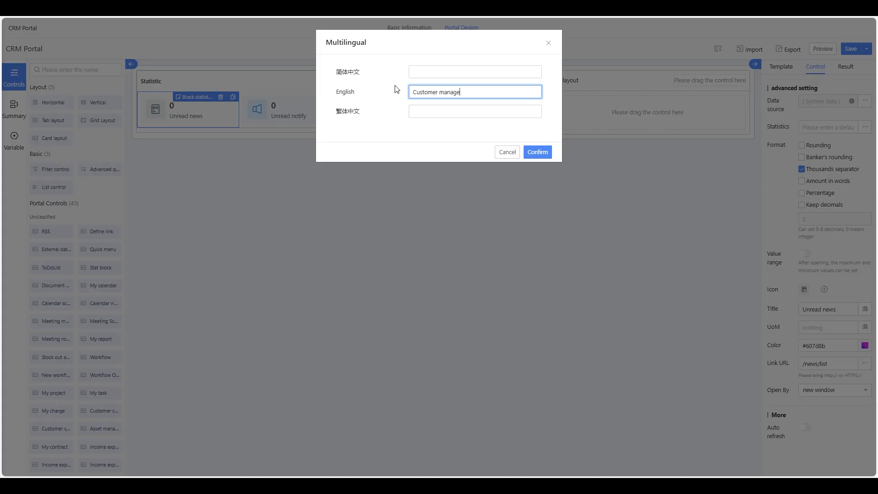
left_click(540, 152)
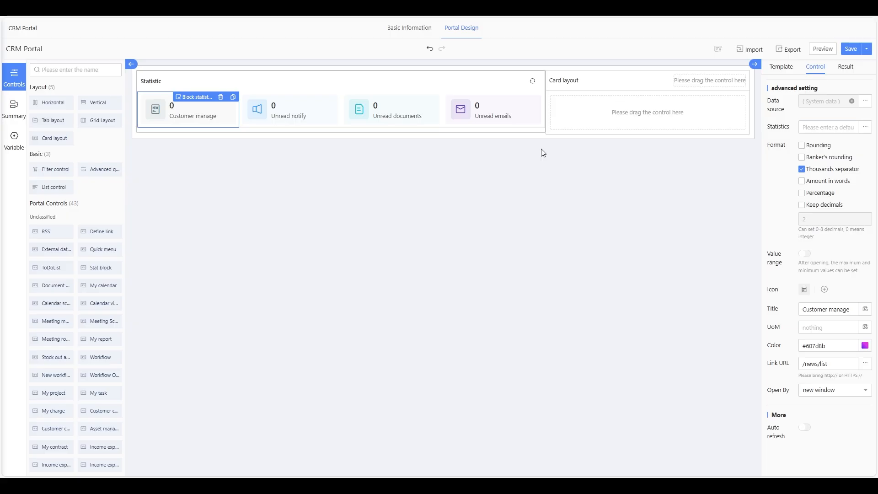
- Point the Unread notify tile at CRM Customer information, filtered to customers I manage
left_click(295, 122)
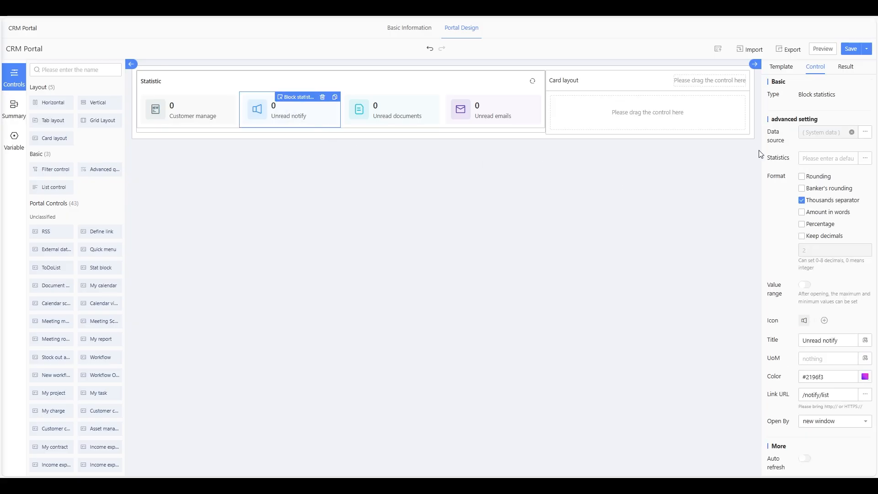
left_click(864, 133)
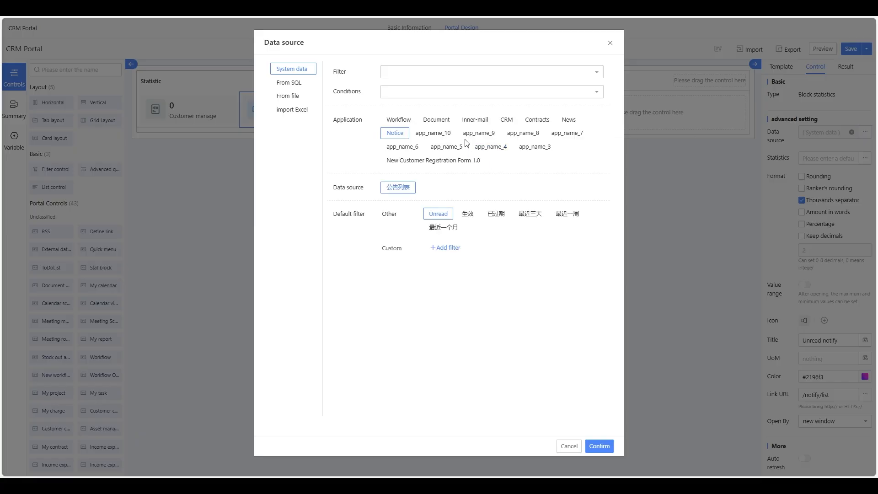
left_click(505, 123)
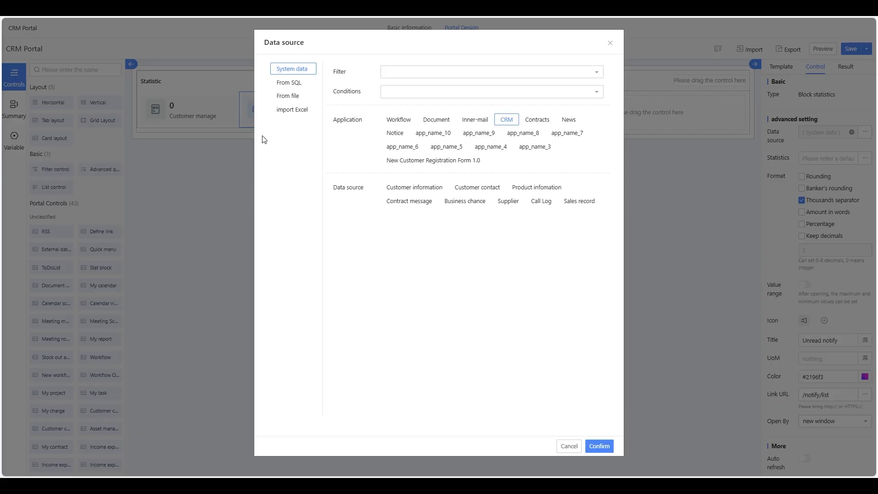
left_click(427, 190)
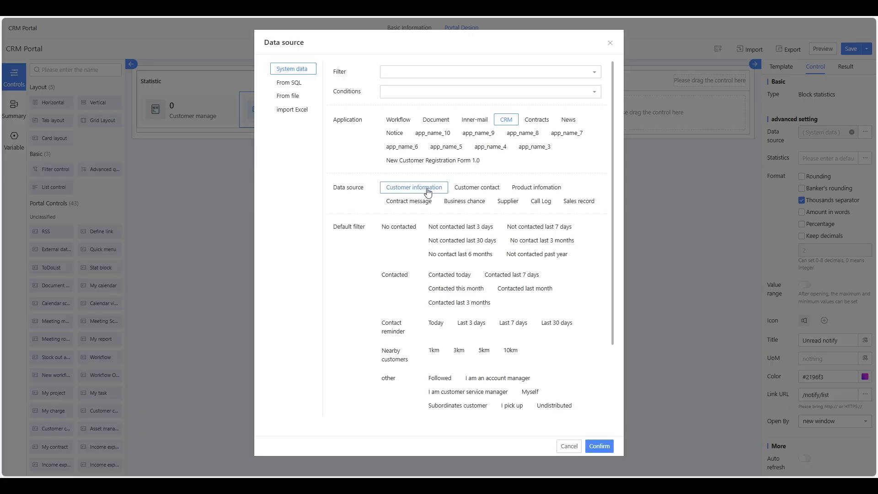
scroll(530, 298, "down", 1)
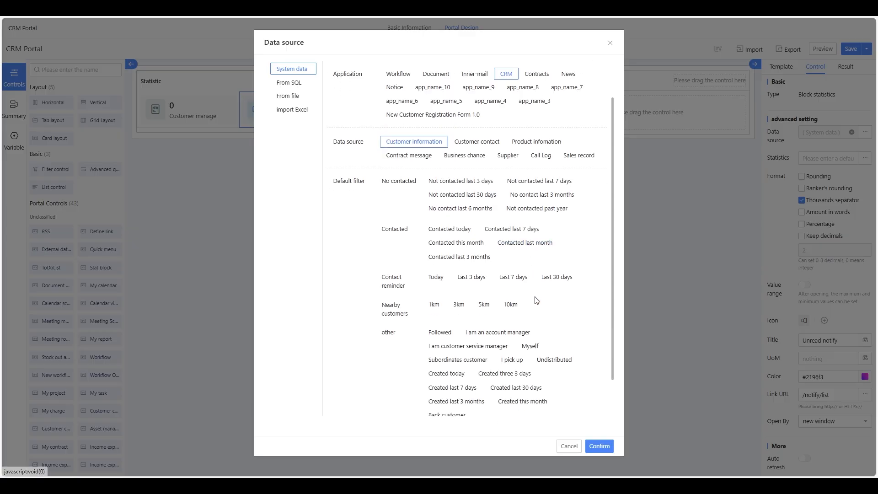
left_click(518, 338)
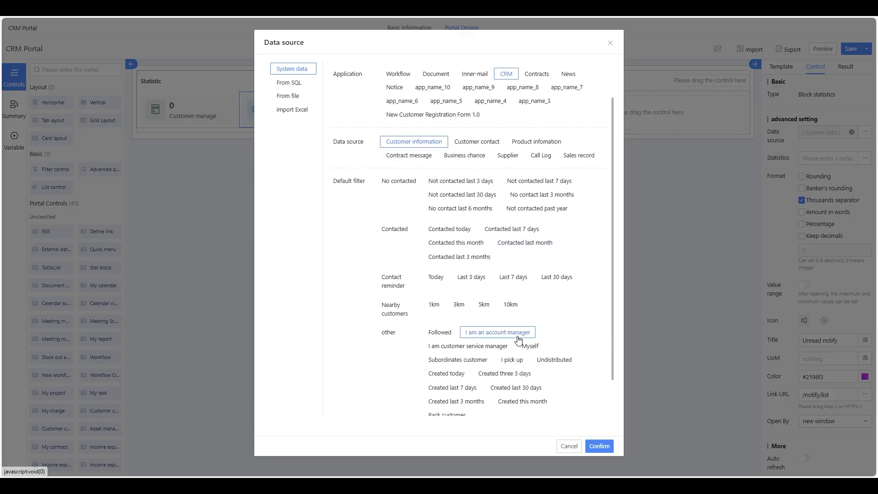
left_click(603, 445)
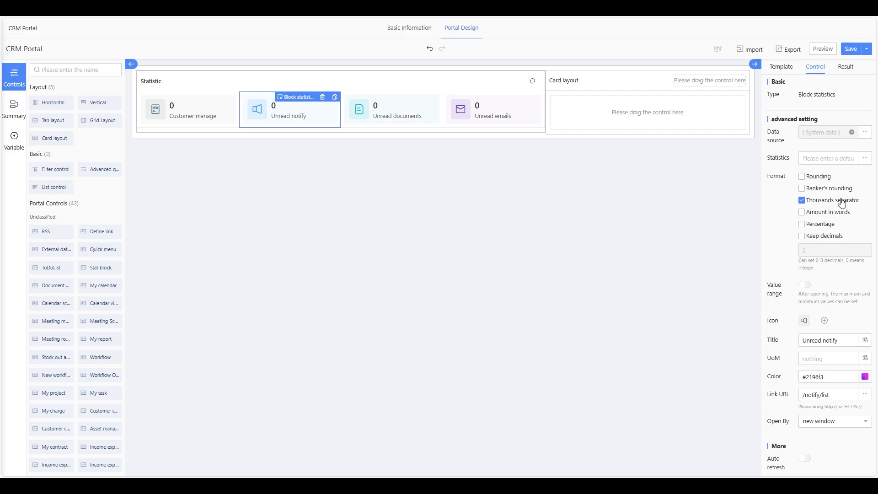
- Retitle the second tile 'Own Customer'
left_click_drag(847, 340, 798, 351)
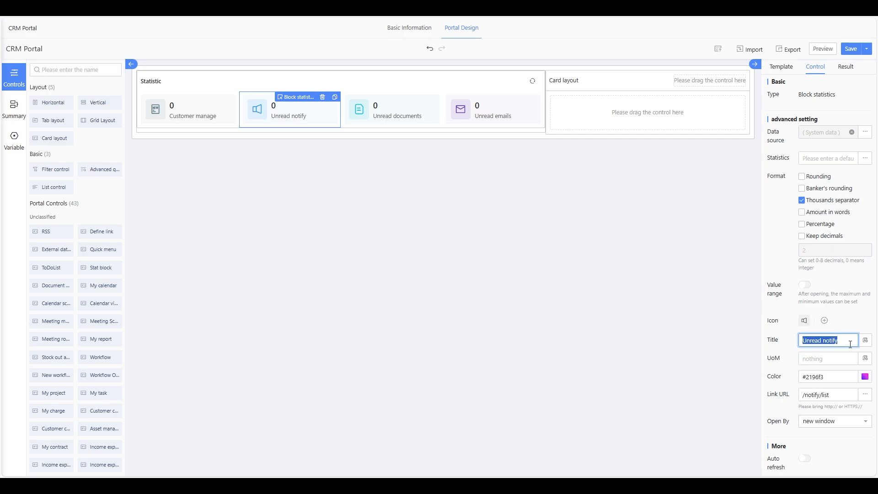
key("BackSpace")
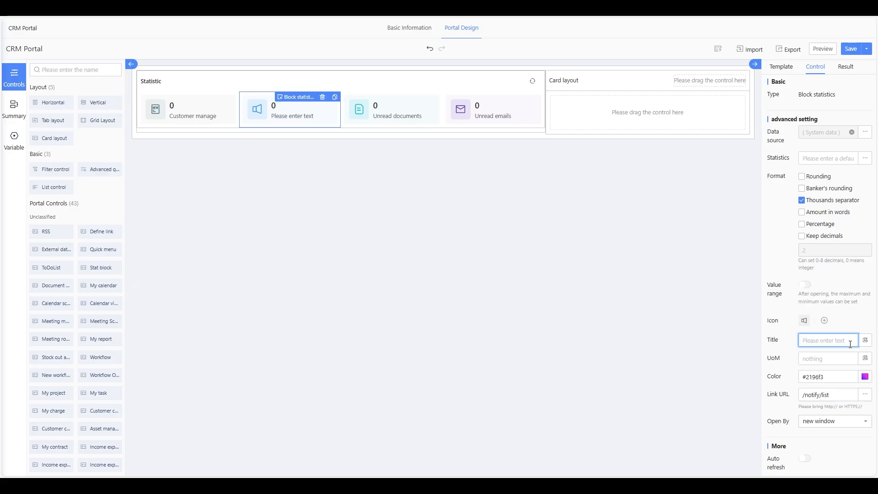
type("O")
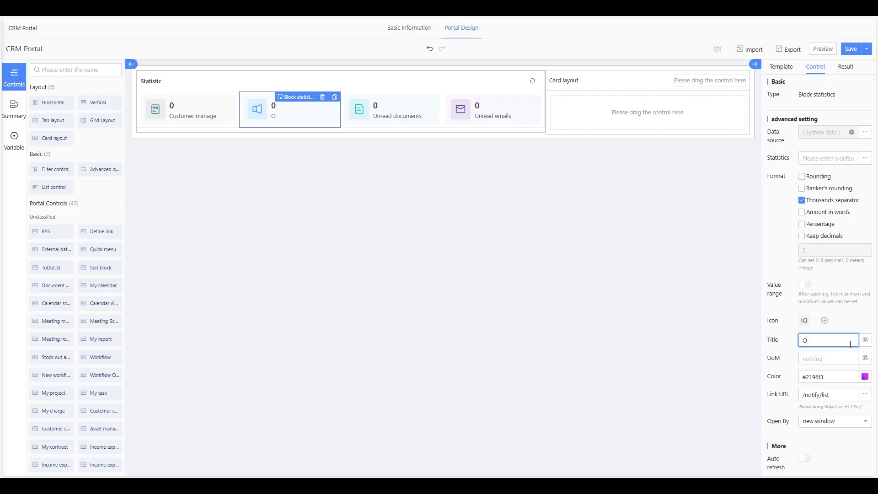
type("wn Customer")
left_click(311, 223)
- Open the Unread documents tile's data source settings and close them unchanged
left_click(385, 117)
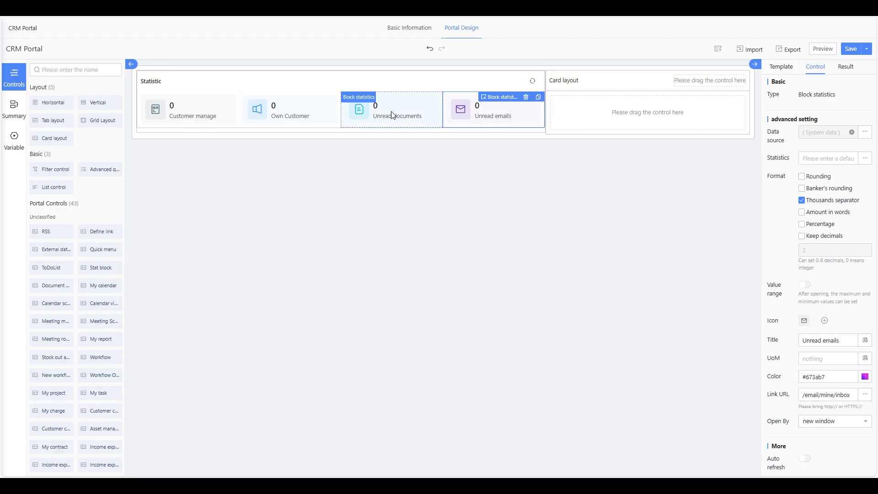
left_click(865, 132)
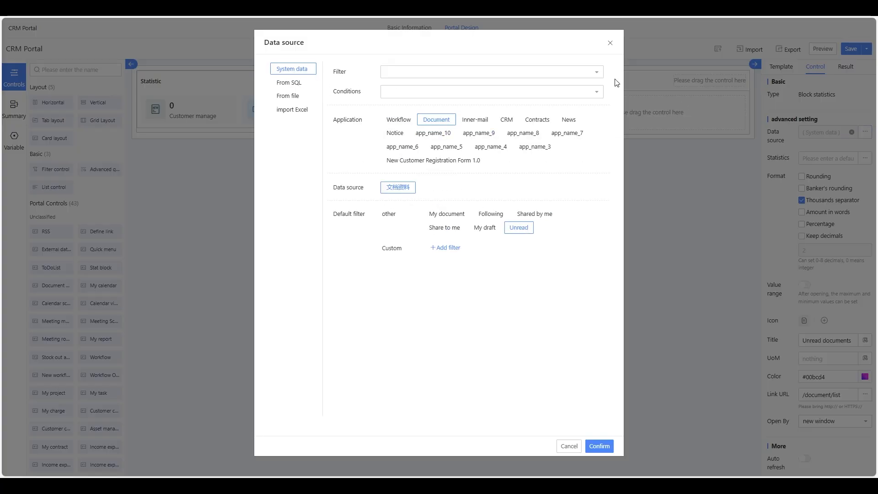
left_click(610, 45)
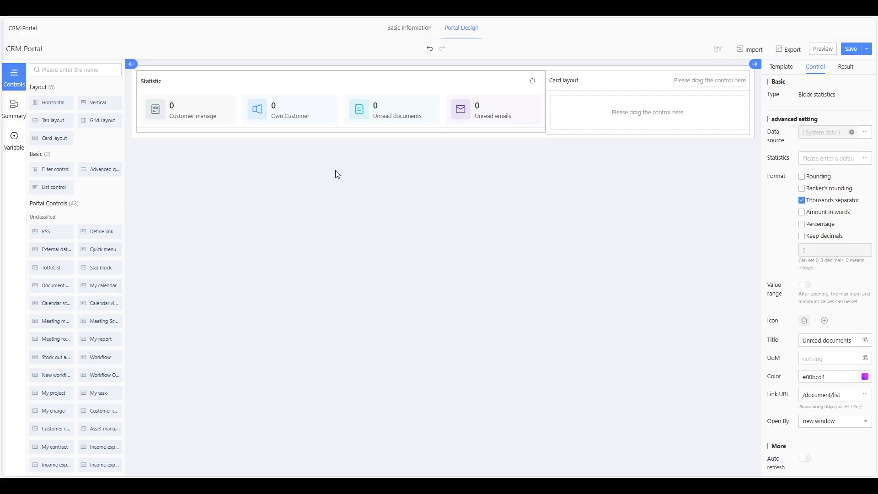
left_click(587, 87)
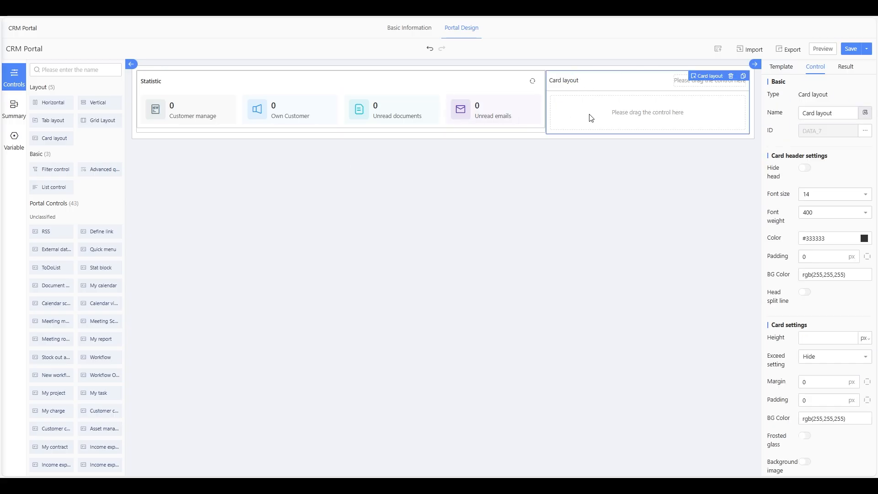
left_click(526, 130)
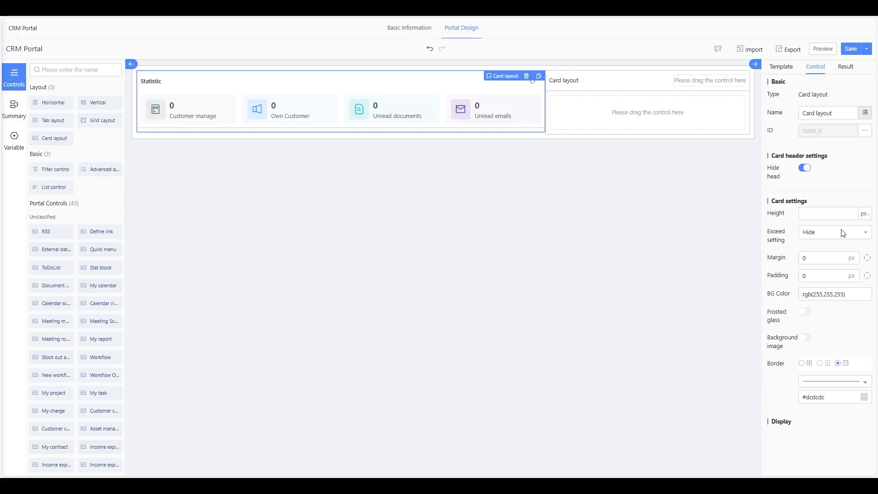
left_click(605, 90)
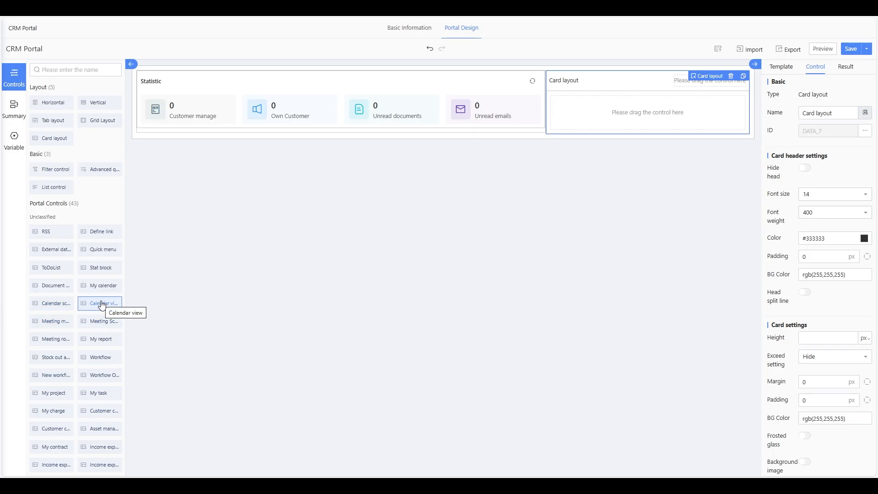
- Place My calendar in the right card layout, then delete it
left_click_drag(98, 286, 669, 114)
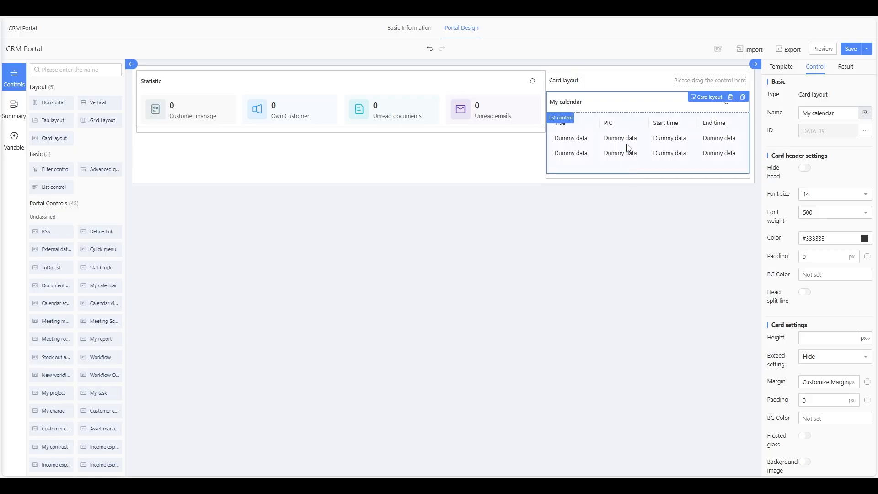
left_click(638, 117)
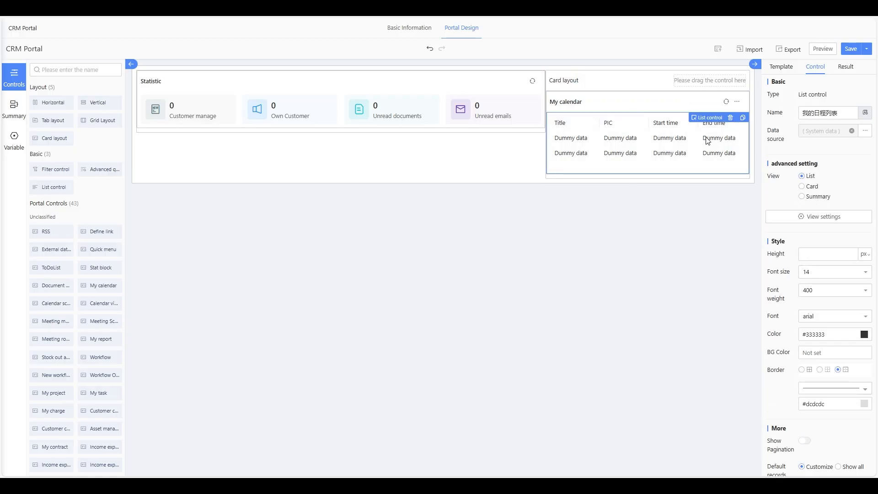
left_click(707, 102)
left_click(731, 97)
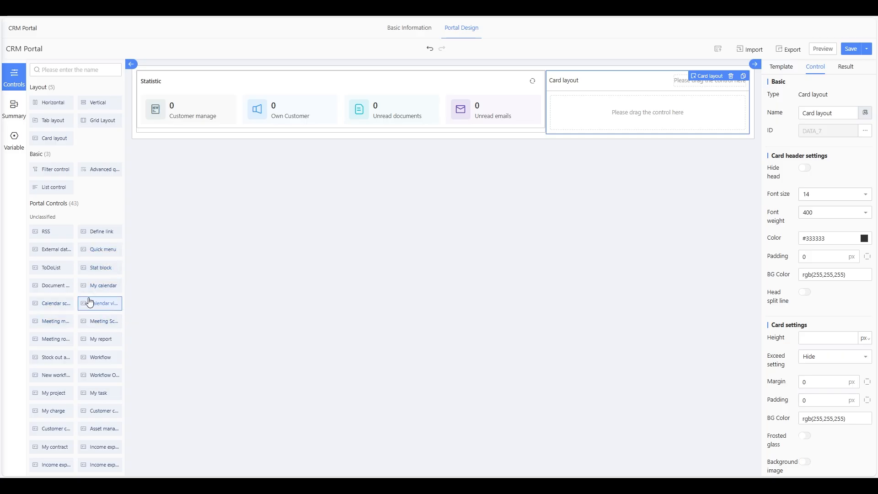
- Add a Calendar view to the right card and move its schedule calendar out below Statistic
left_click_drag(90, 304, 678, 106)
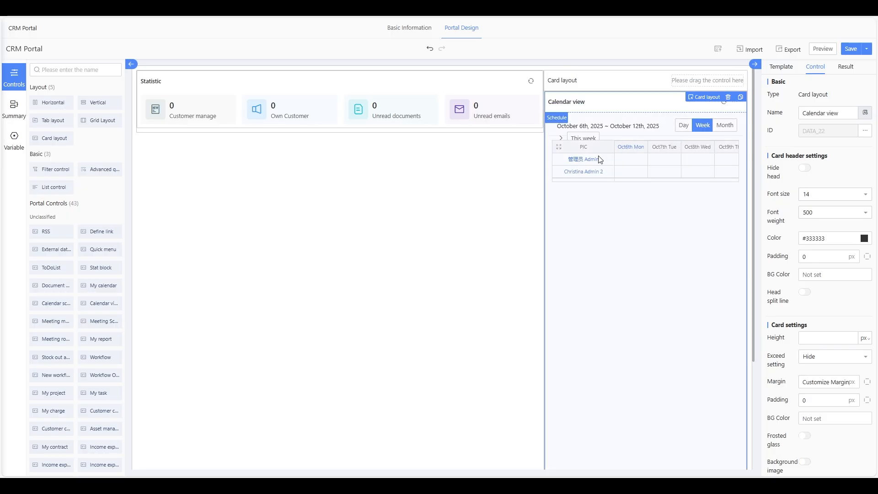
left_click_drag(558, 150, 557, 169)
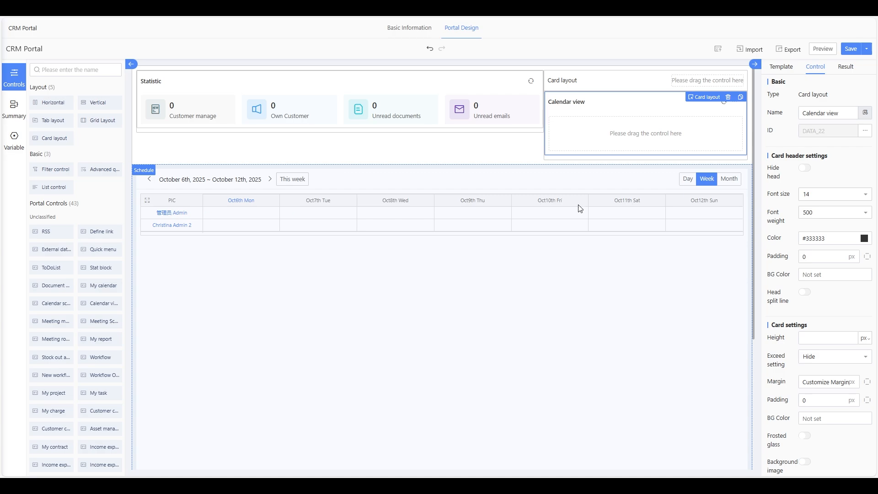
left_click(640, 188)
- Delete the stray schedule calendar and the Calendar view card from the right column
left_click(730, 170)
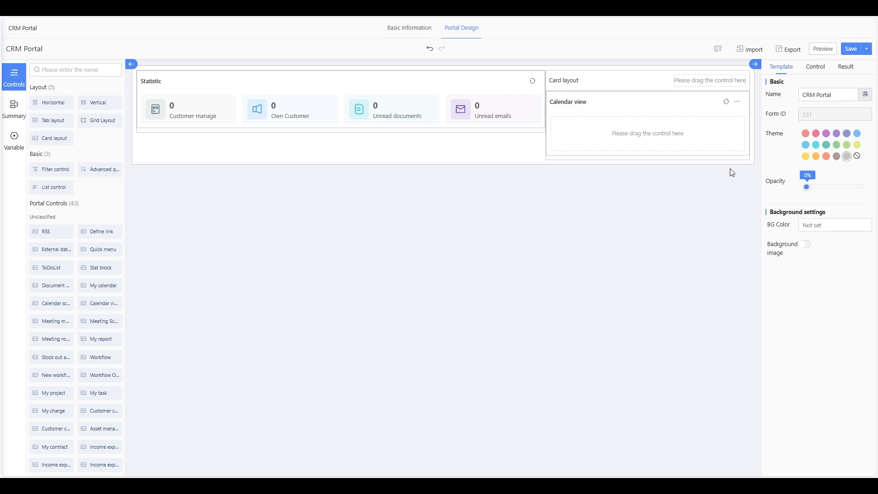
scroll(68, 293, "down", 3)
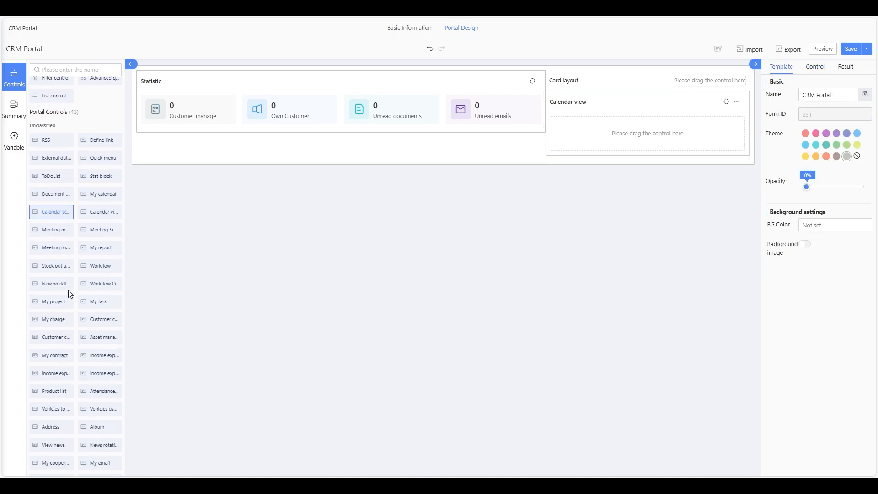
scroll(69, 296, "down", 2)
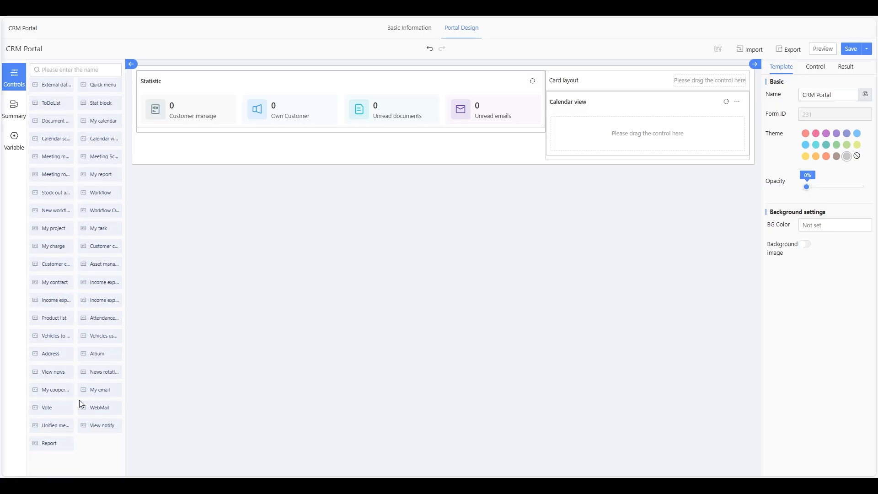
scroll(92, 411, "up", 3)
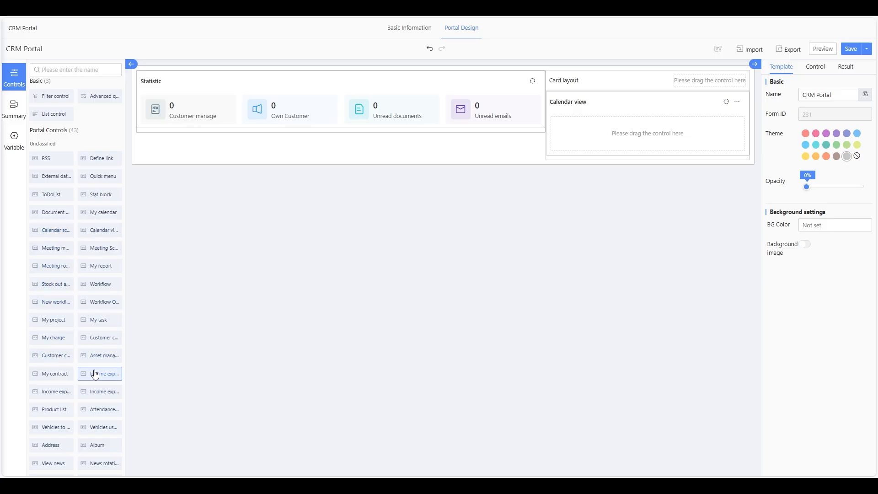
scroll(53, 160, "up", 2)
scroll(52, 167, "down", 2)
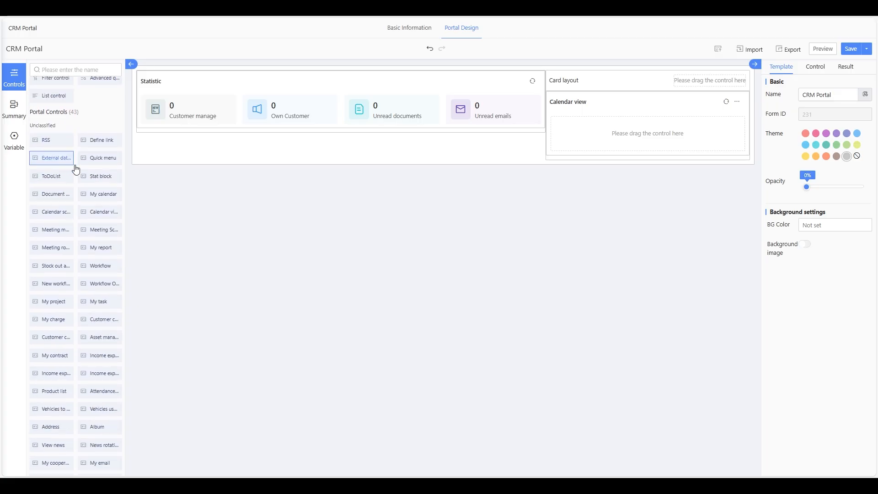
left_click_drag(53, 211, 664, 133)
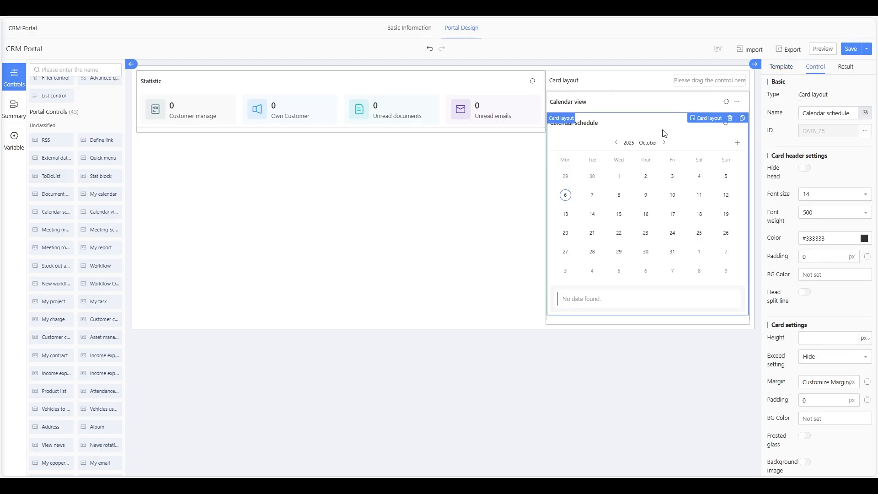
left_click(613, 110)
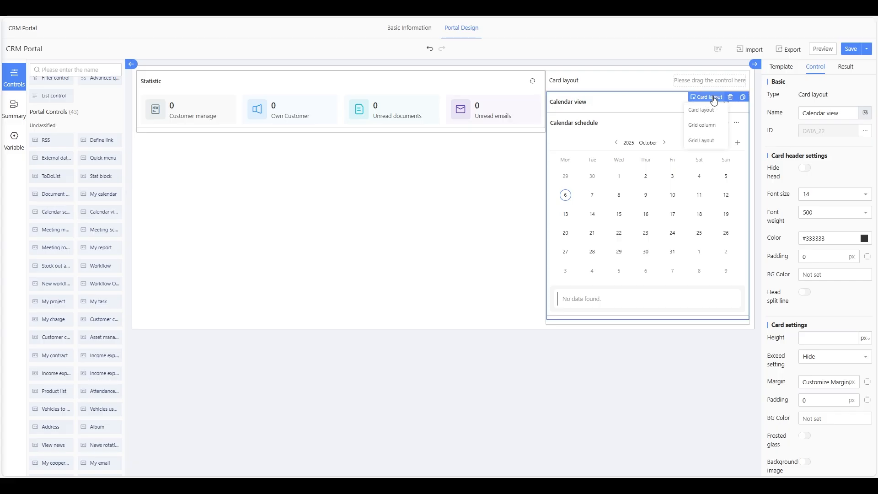
left_click(730, 97)
- Put Calendar schedule directly into the right card layout and hide the outer card's header
left_click_drag(53, 213, 673, 119)
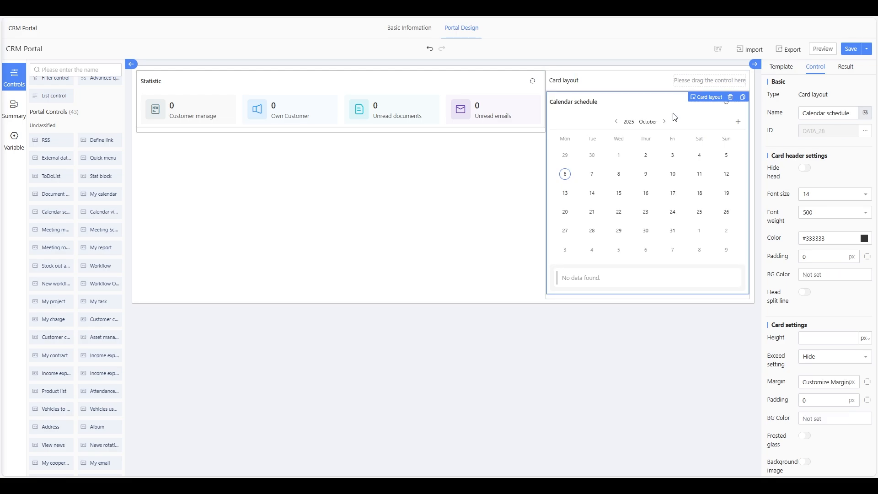
left_click(636, 84)
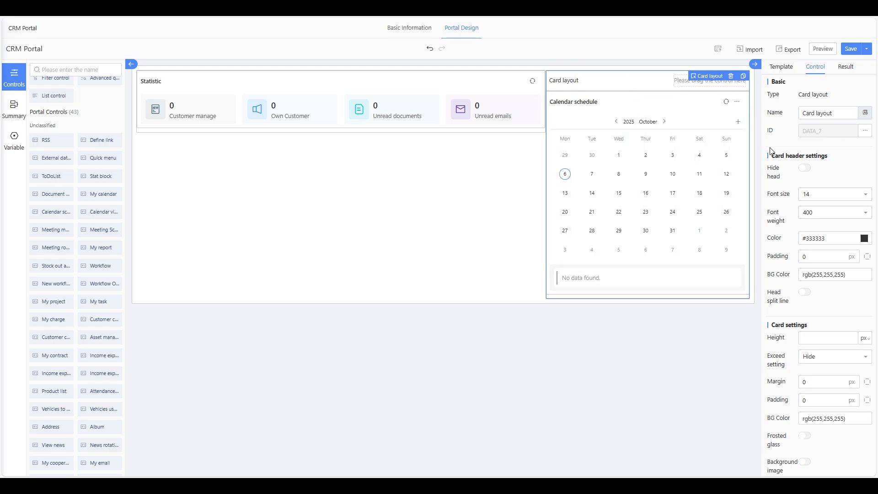
left_click(807, 173)
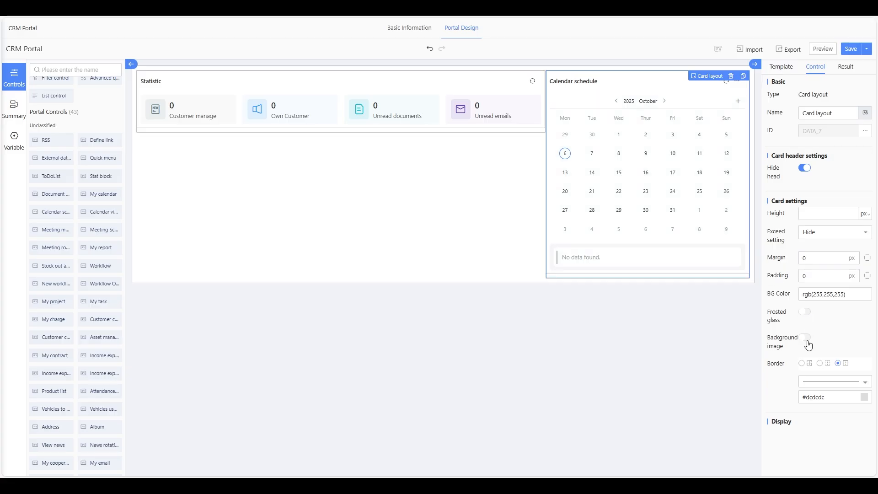
left_click(640, 88)
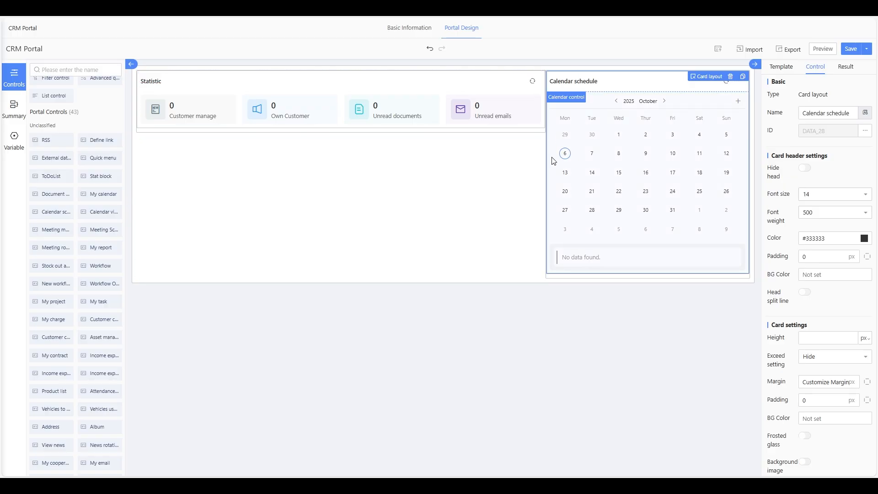
- Select the two-column grid and try the 9:3, 3:9, 6:6 and 8:4 column splits
left_click(532, 165)
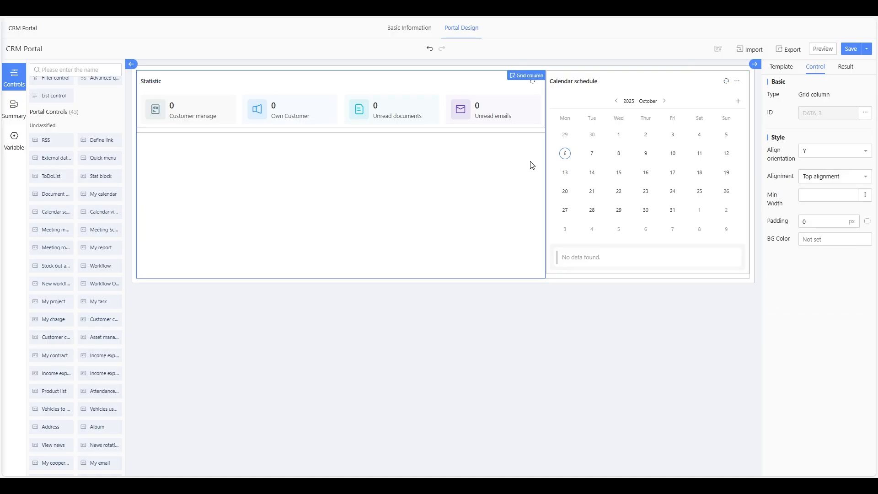
left_click(567, 281)
scroll(796, 288, "down", 2)
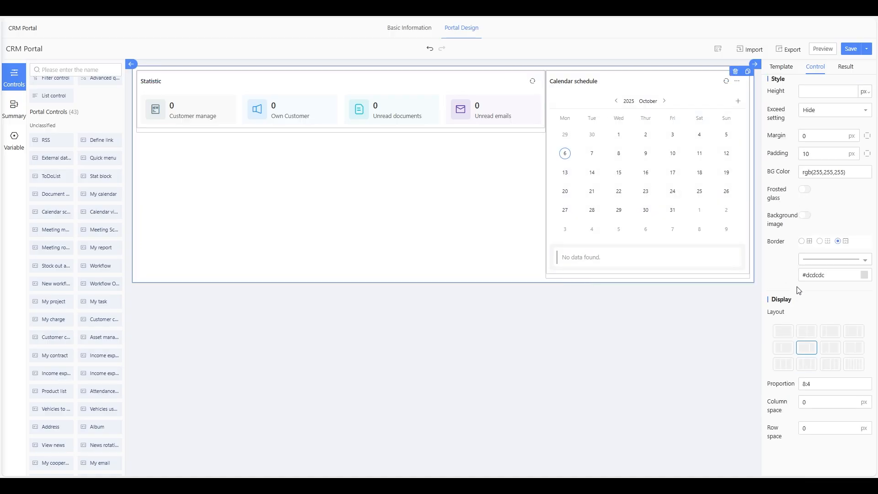
left_click(849, 333)
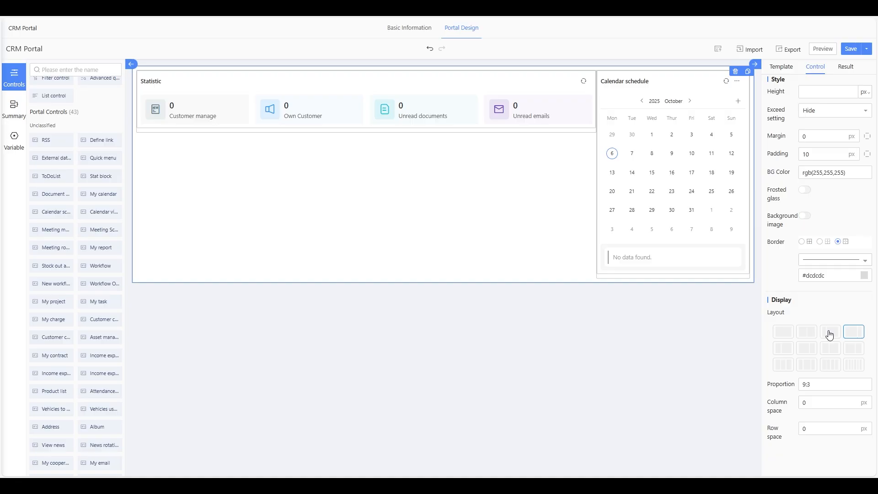
left_click(830, 334)
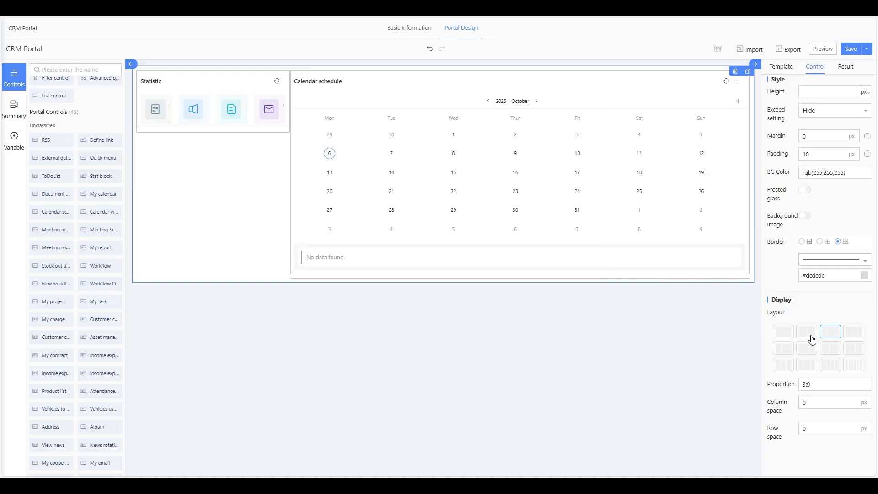
left_click(813, 338)
left_click(811, 348)
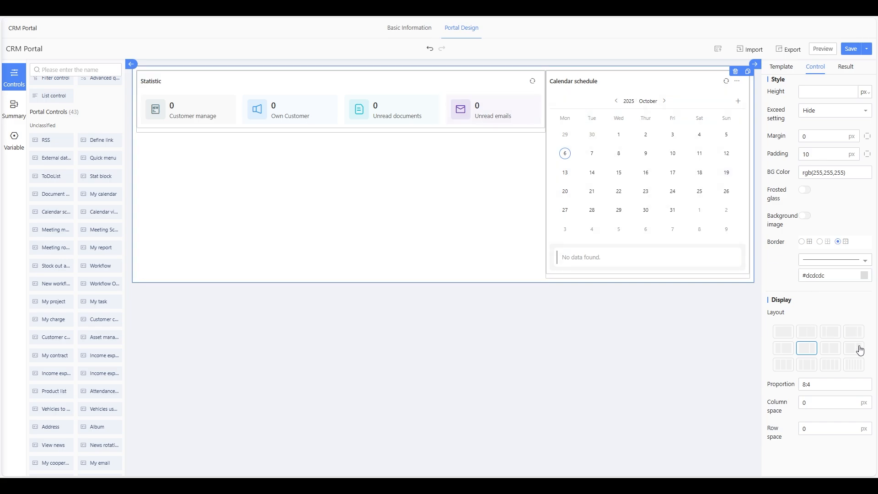
- Settle the grid on a 9:3 split and add a new Card layout below Statistic
left_click(852, 335)
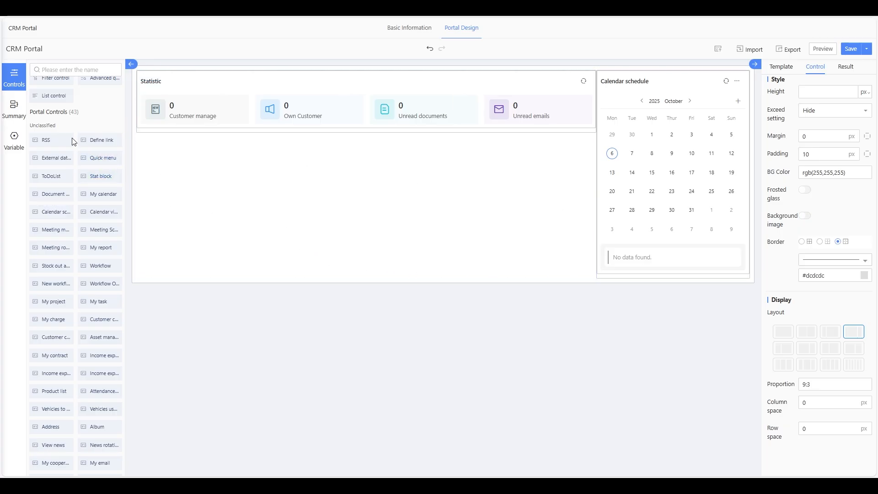
scroll(56, 136, "up", 2)
left_click_drag(54, 138, 284, 198)
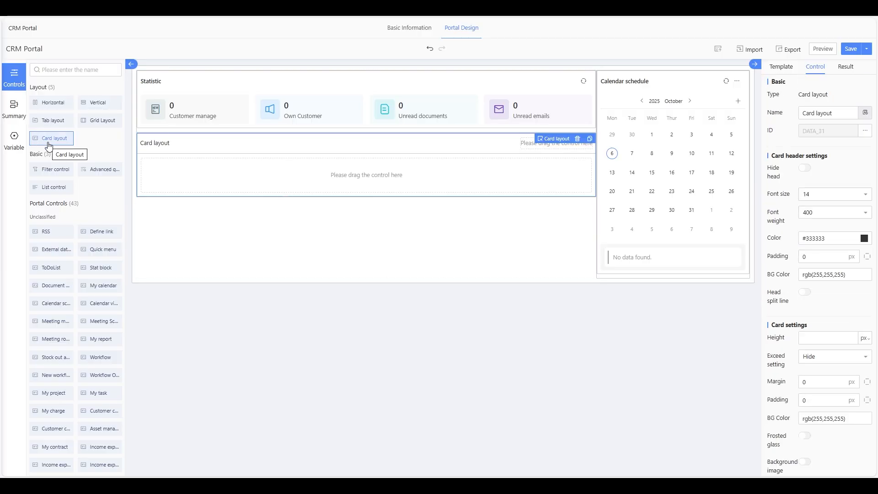
- Remove the empty Card block and a stray three-column grid row from the portal
left_click(577, 138)
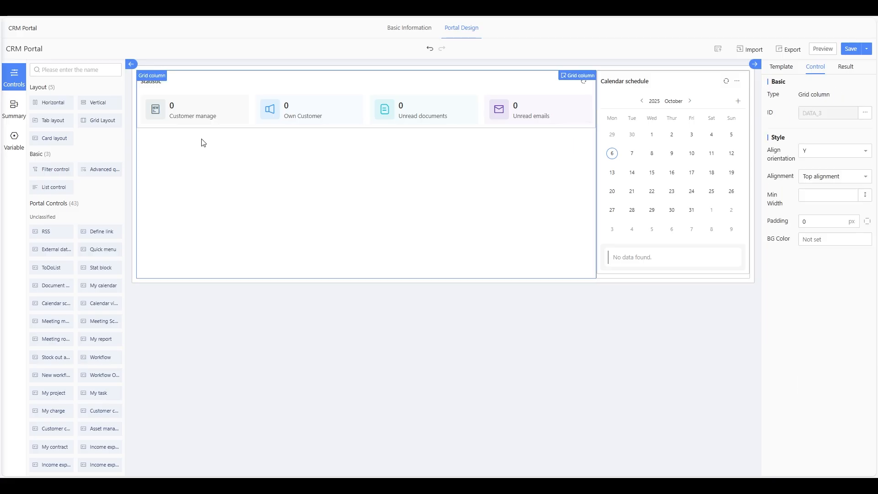
left_click_drag(96, 120, 309, 224)
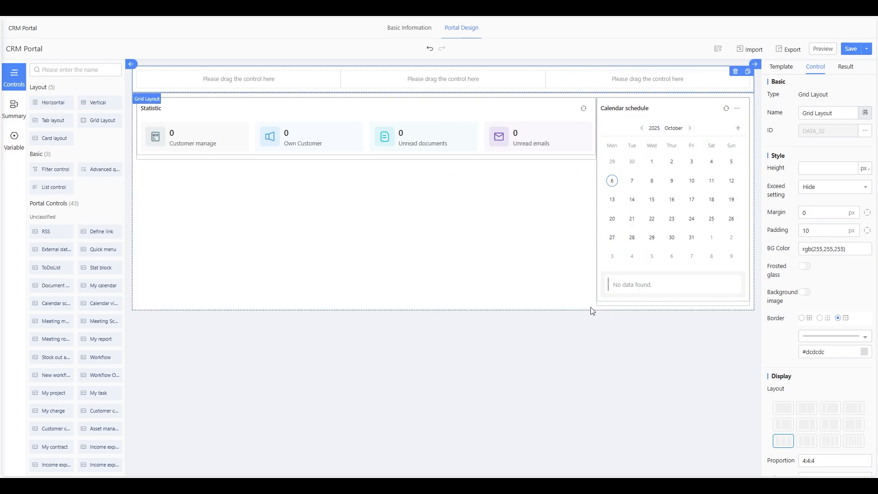
left_click(735, 71)
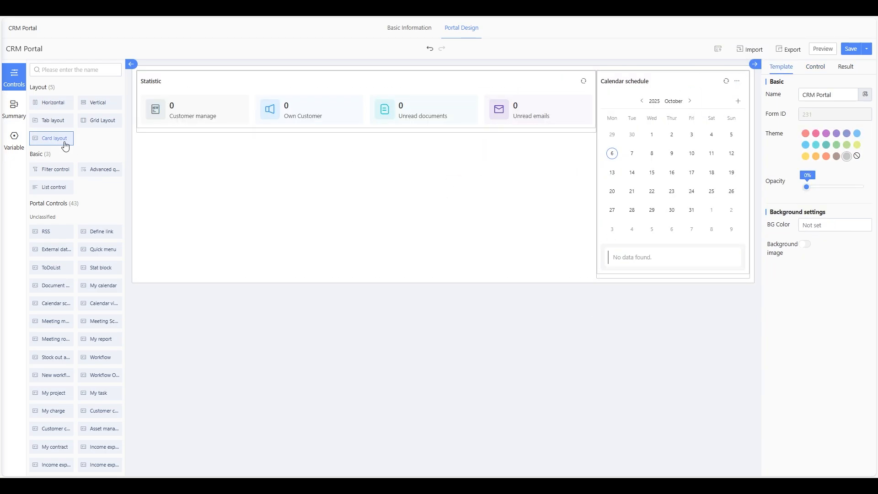
- Place a Card layout below Statistic with a Stat block inside it
left_click_drag(49, 138, 263, 189)
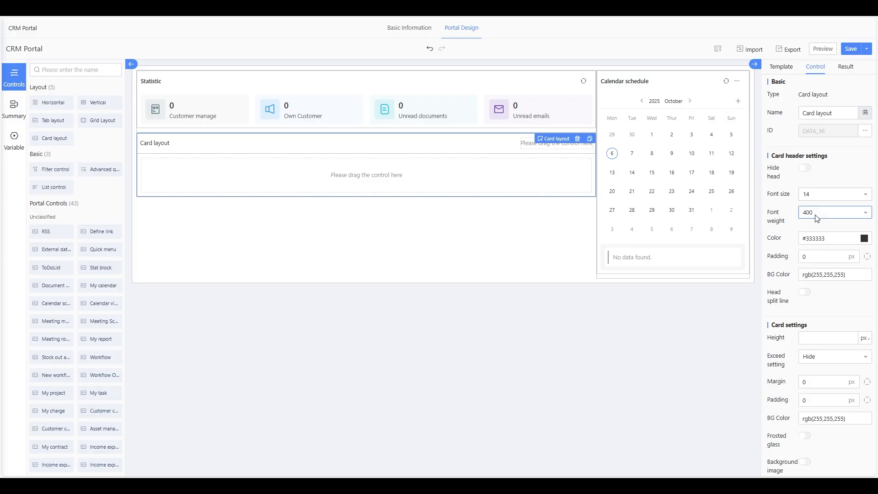
scroll(817, 218, "down", 3)
scroll(817, 226, "up", 3)
left_click_drag(97, 270, 297, 178)
- Switch on Hide head for the new card and select its Unread news counter
left_click(202, 145)
left_click(806, 167)
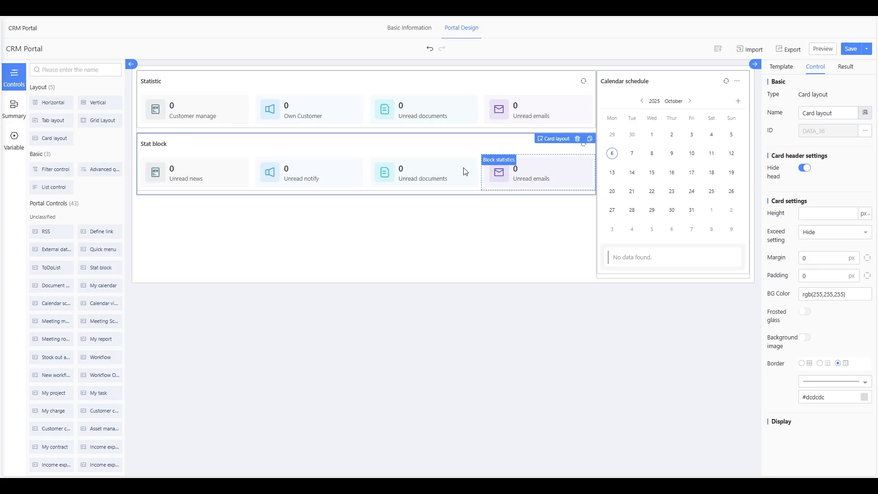
left_click(183, 180)
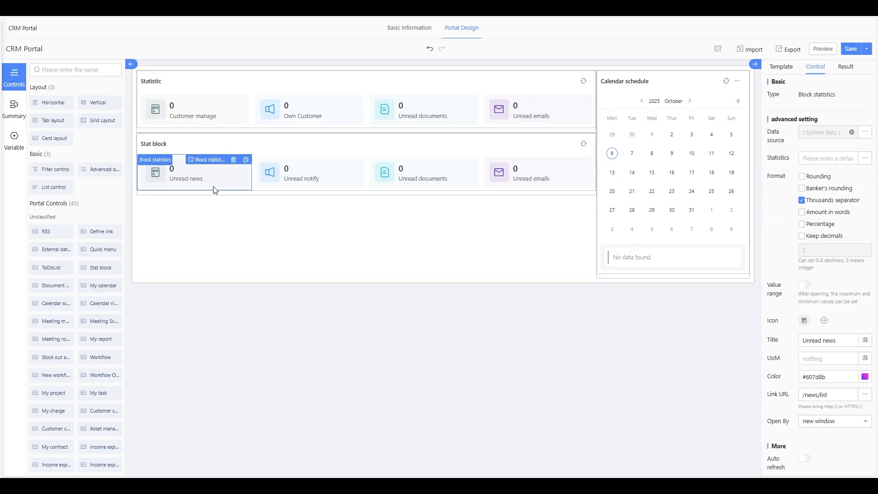
- Set the first counter's data source to Workflow > Process list
left_click(865, 132)
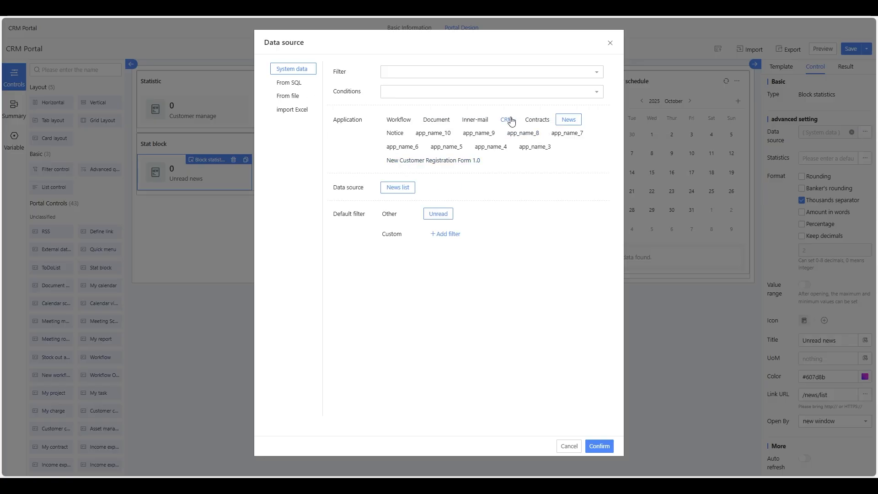
left_click(434, 122)
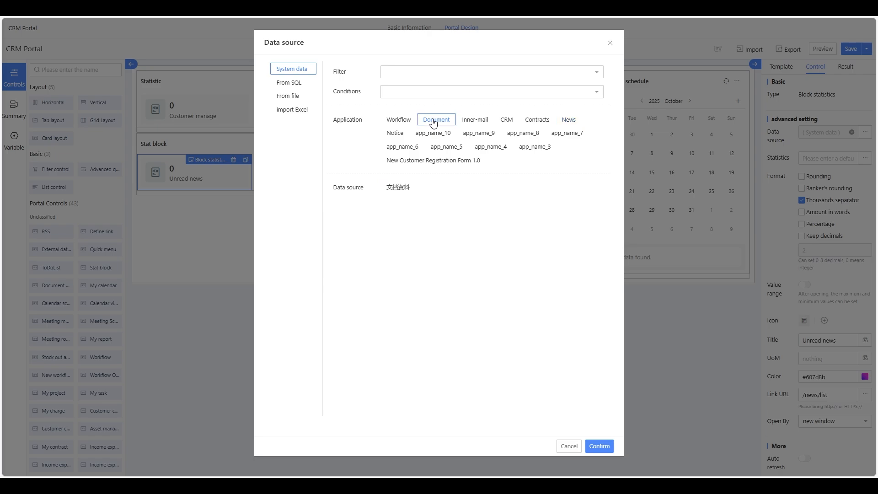
left_click(403, 123)
left_click(410, 190)
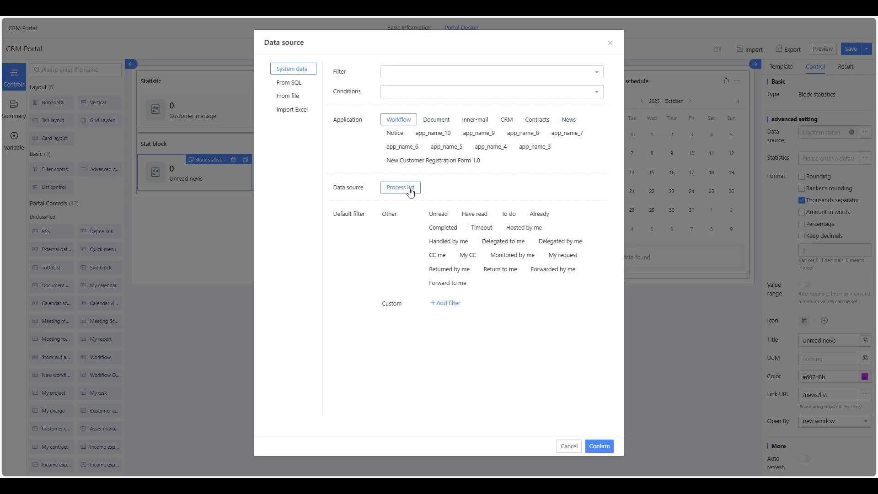
left_click(599, 445)
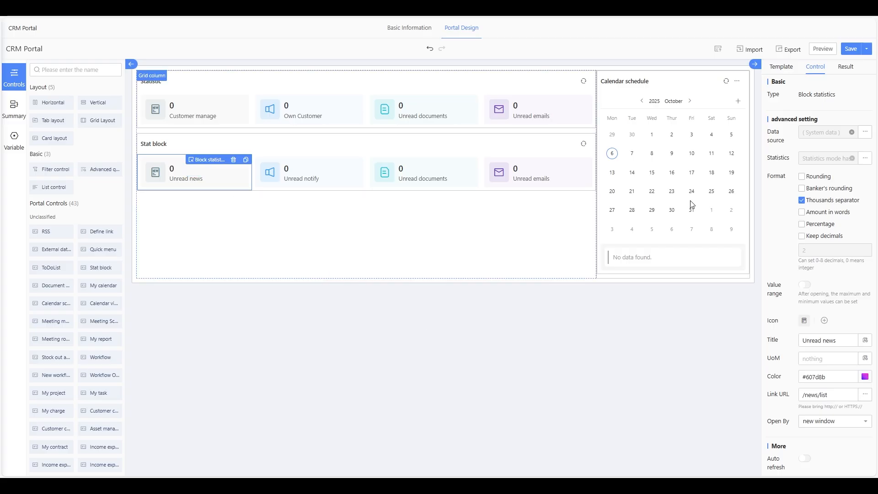
- Retitle the counter from Unread news to 'Number of Workflow'
scroll(837, 275, "down", 1)
left_click(821, 310)
left_click_drag(837, 309, 782, 310)
type("W")
key("BackSpace")
type("Number of")
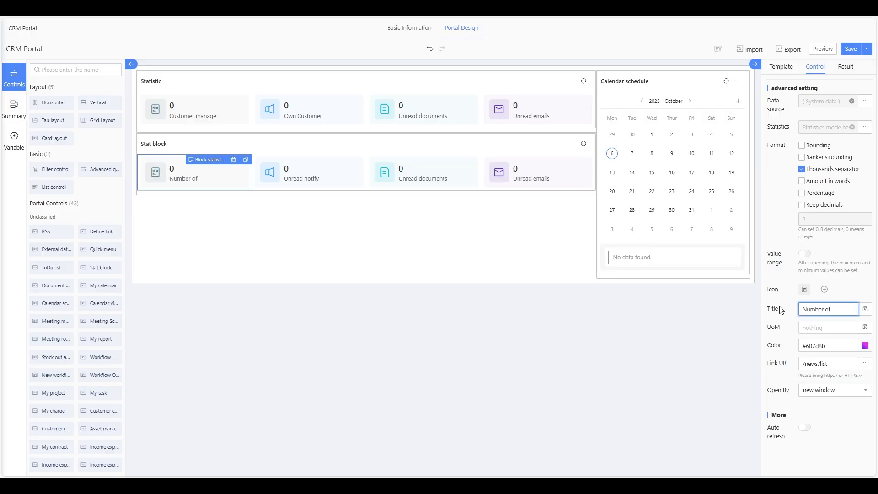
type(" Workflow")
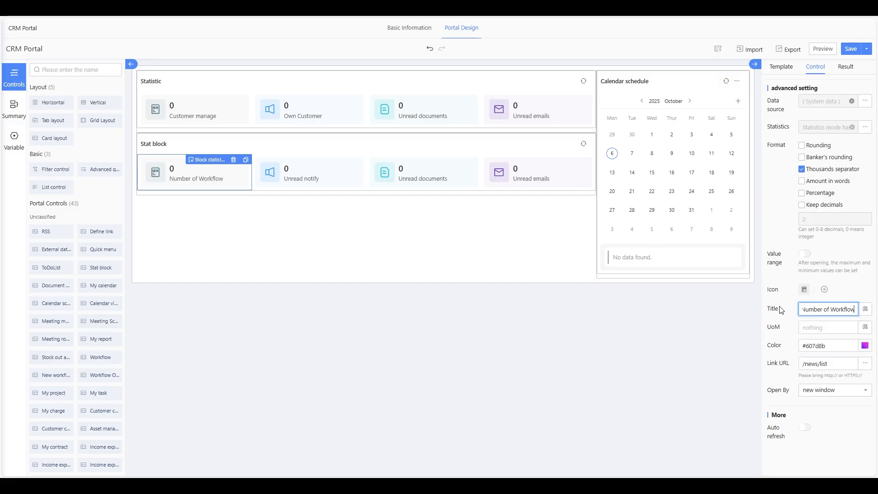
left_click(393, 371)
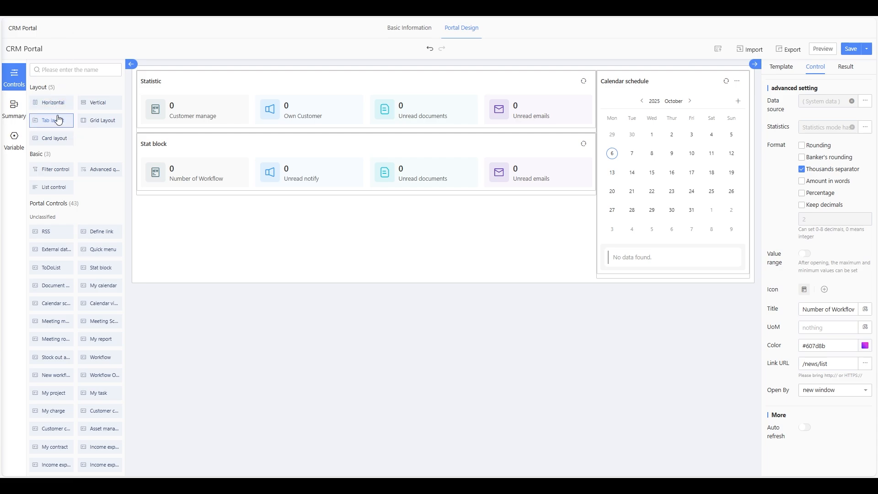
- Add a Tab layout below the stat blocks and rename its tabs to Customer information and opportunity
left_click_drag(57, 120, 457, 310)
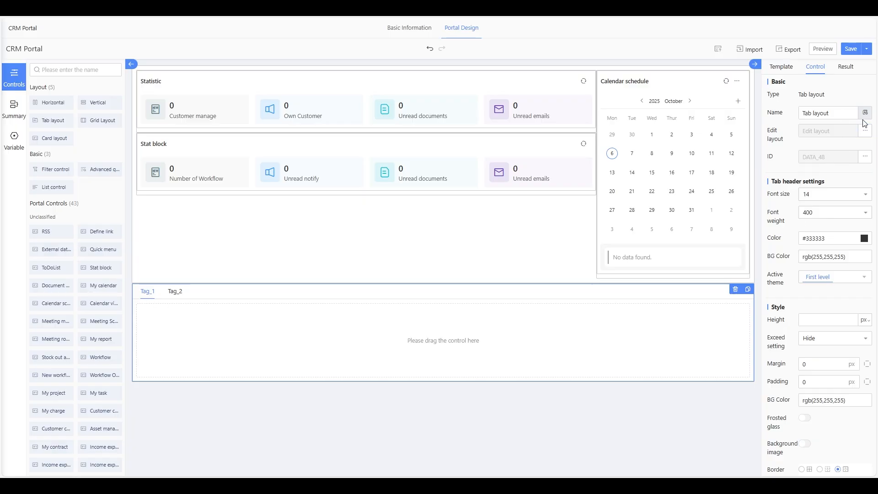
scroll(843, 189, "down", 2)
scroll(843, 190, "up", 2)
left_click(865, 131)
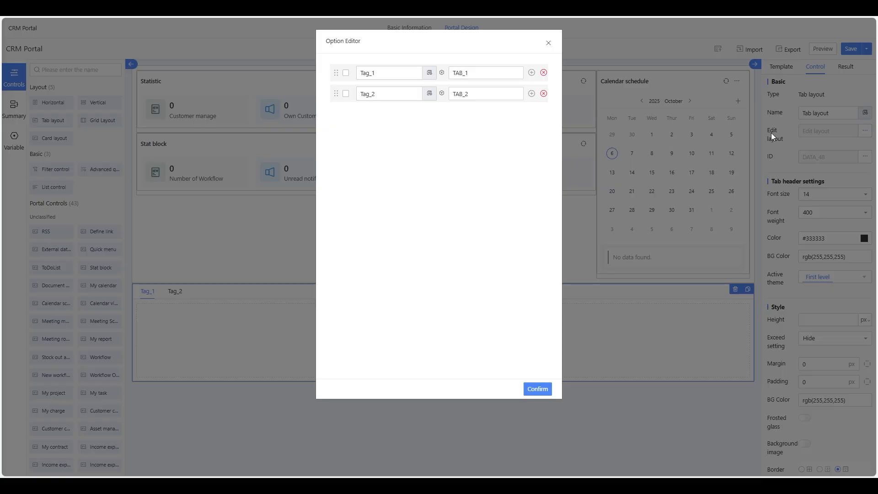
left_click_drag(392, 71, 323, 74)
type("Customer information")
left_click_drag(405, 94, 306, 92)
type("op")
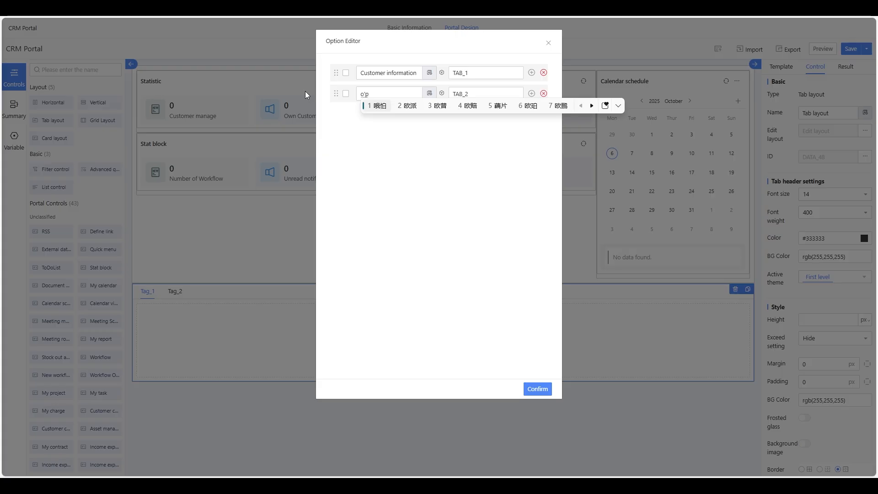
type("portunit")
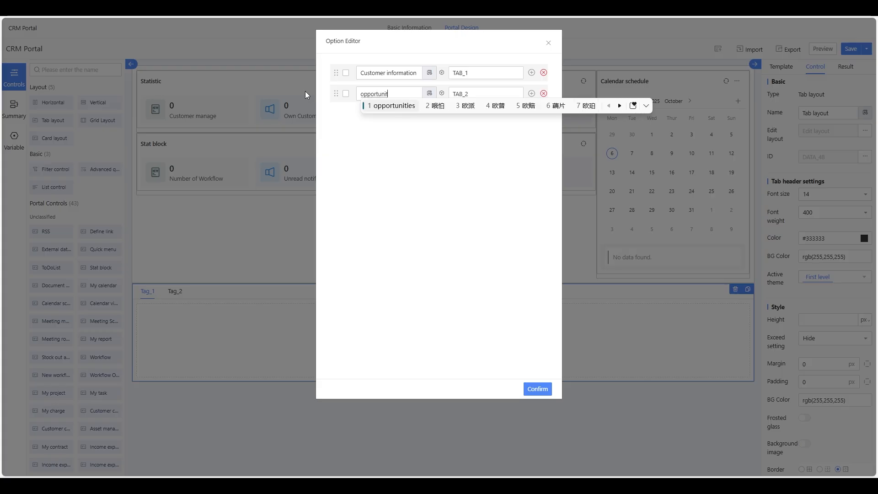
type("y")
key("Return")
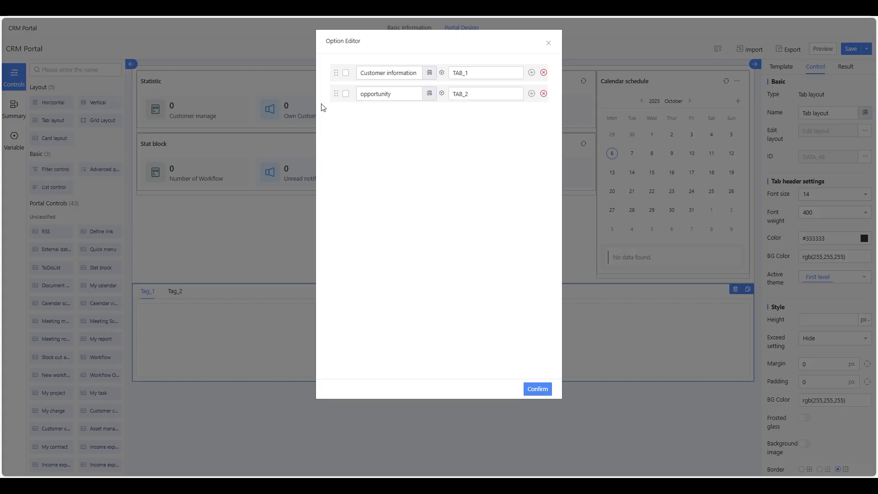
left_click(538, 392)
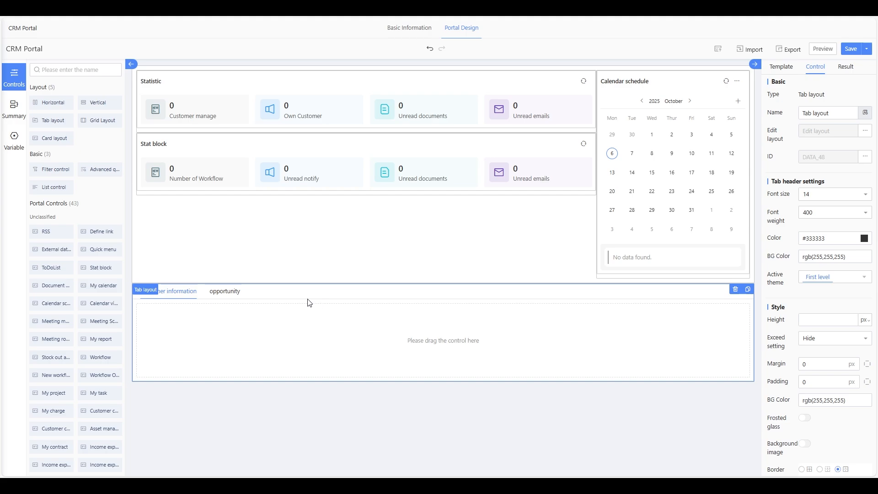
- Add a third tab named 'Task List' after opportunity
left_click(179, 293)
left_click(220, 297)
left_click(181, 293)
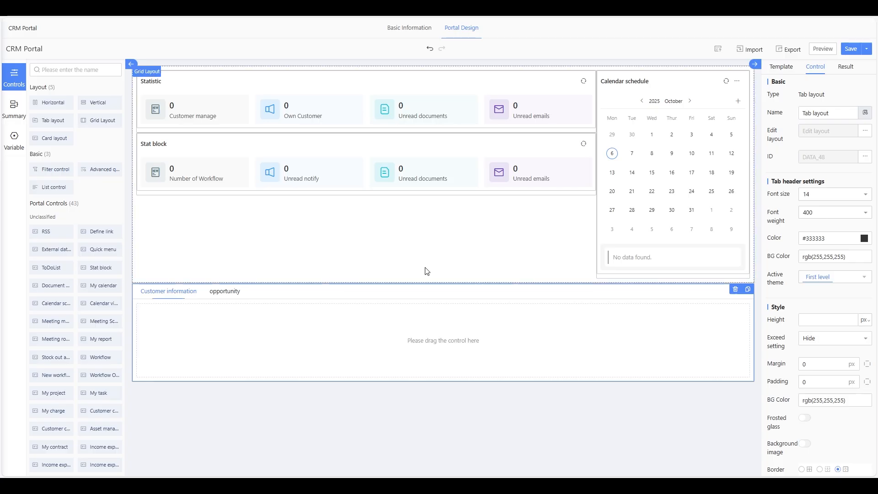
left_click(865, 130)
left_click(532, 93)
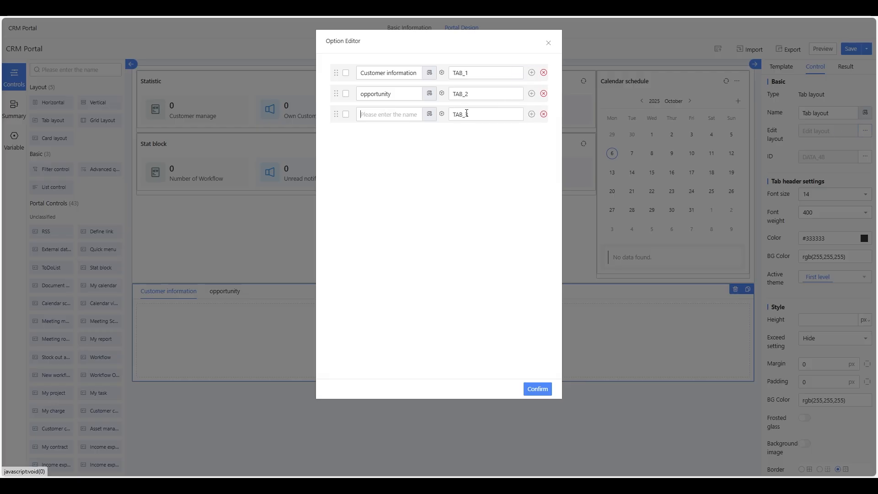
left_click(410, 115)
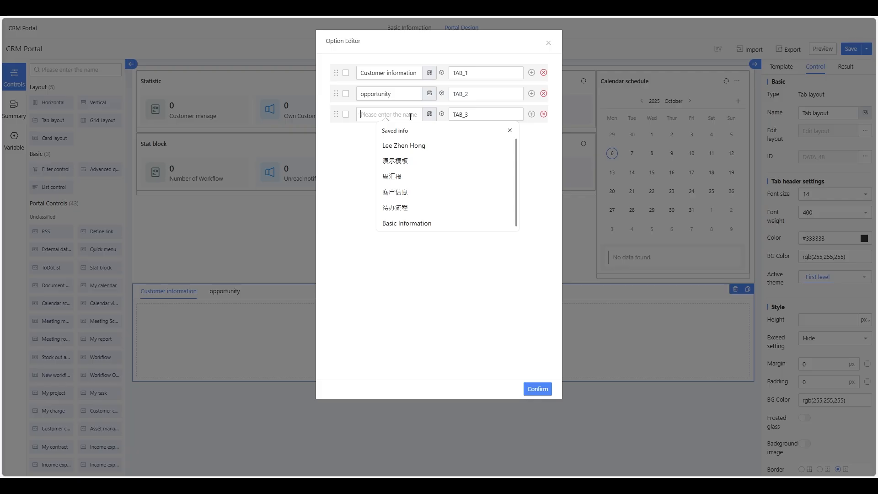
type("Task")
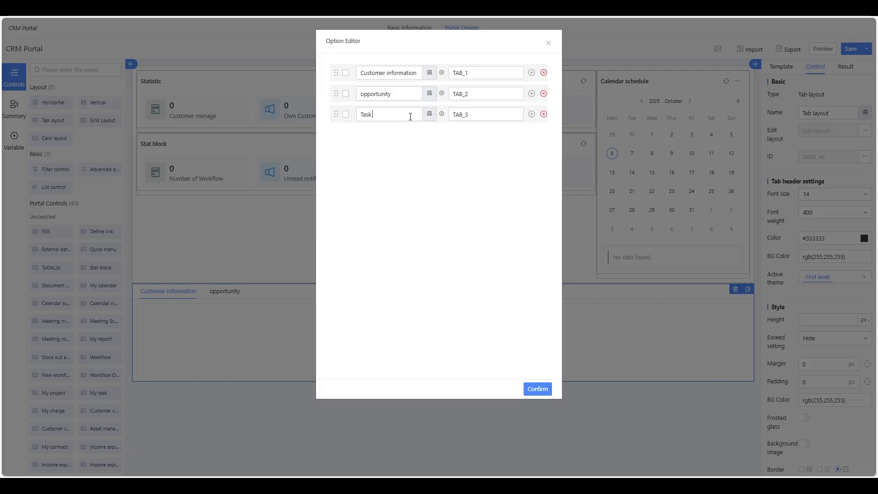
type(" List")
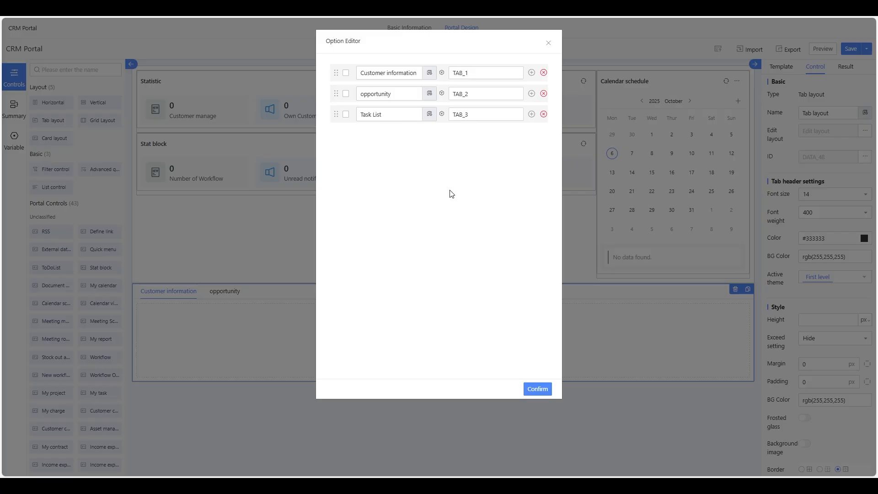
left_click(537, 389)
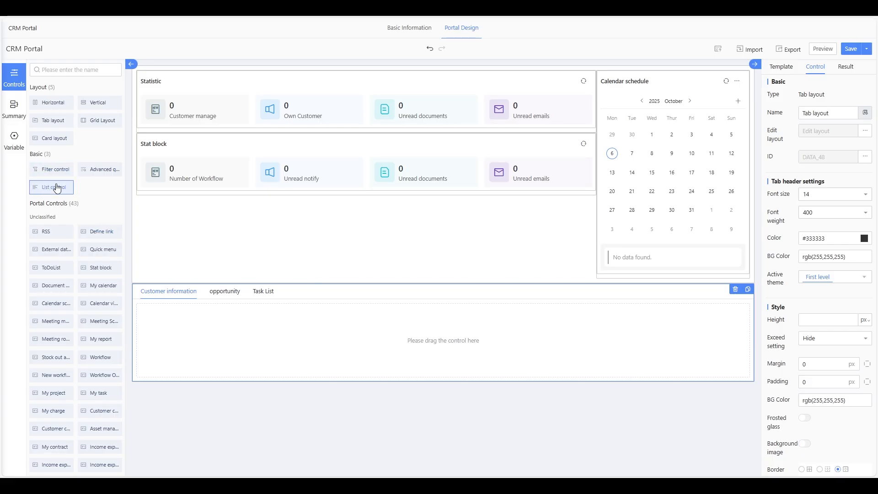
- Put a list in the Customer information tab fed by System data > CRM > Customer information
left_click_drag(55, 191, 225, 339)
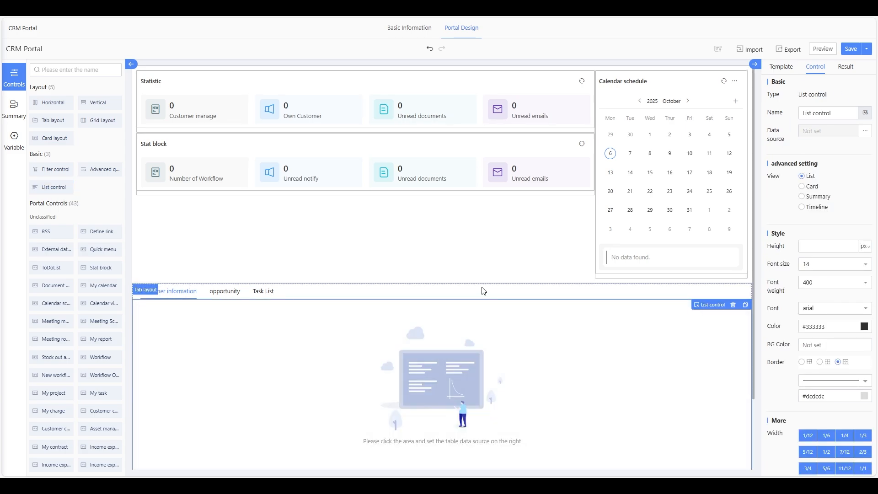
scroll(484, 291, "down", 2)
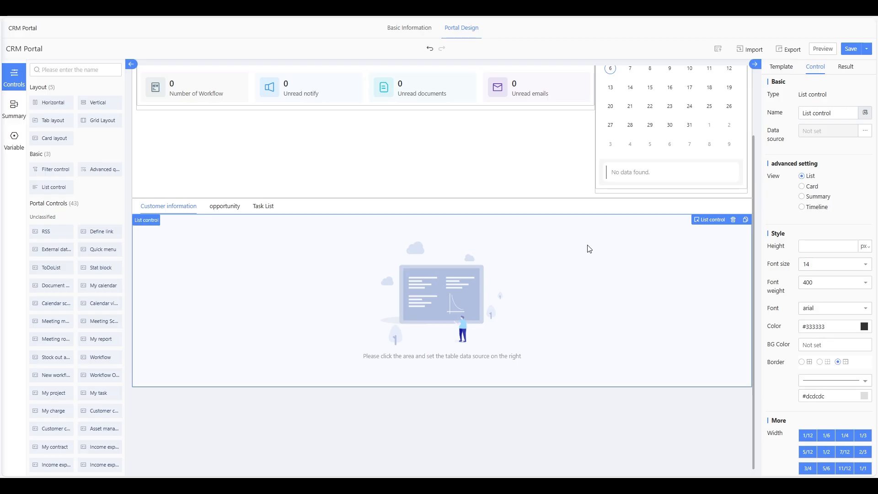
left_click(864, 133)
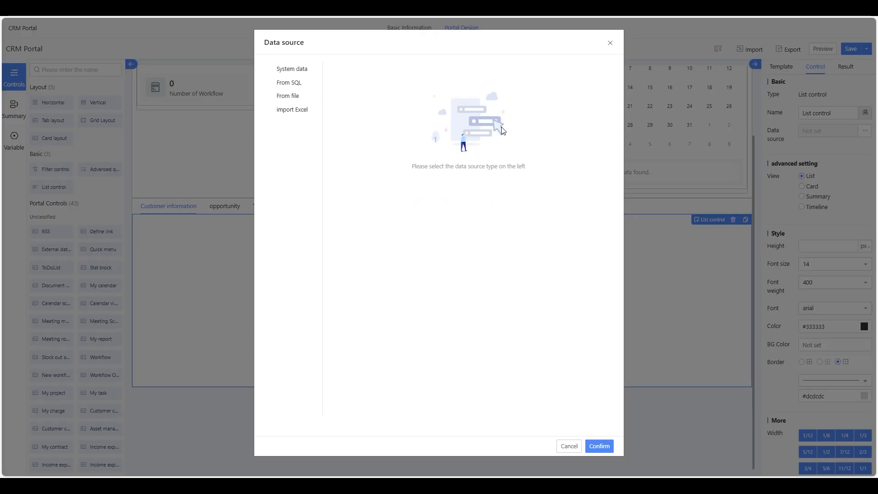
left_click(292, 70)
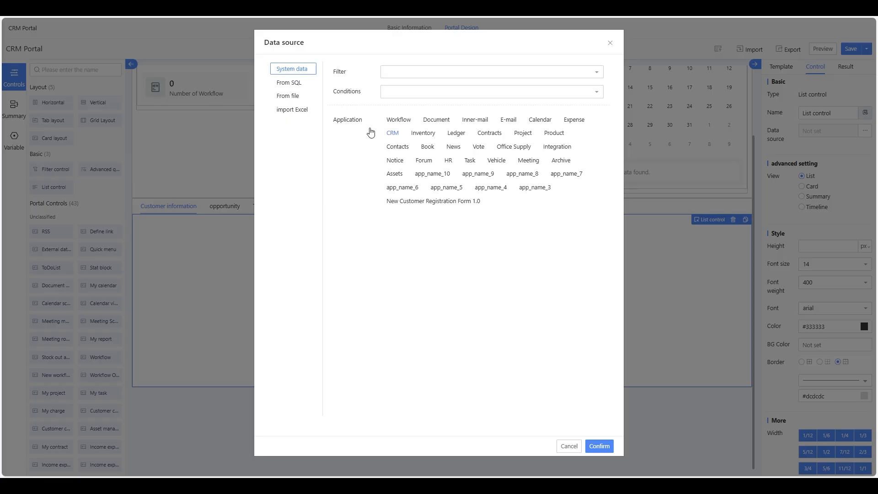
left_click(393, 133)
left_click(415, 229)
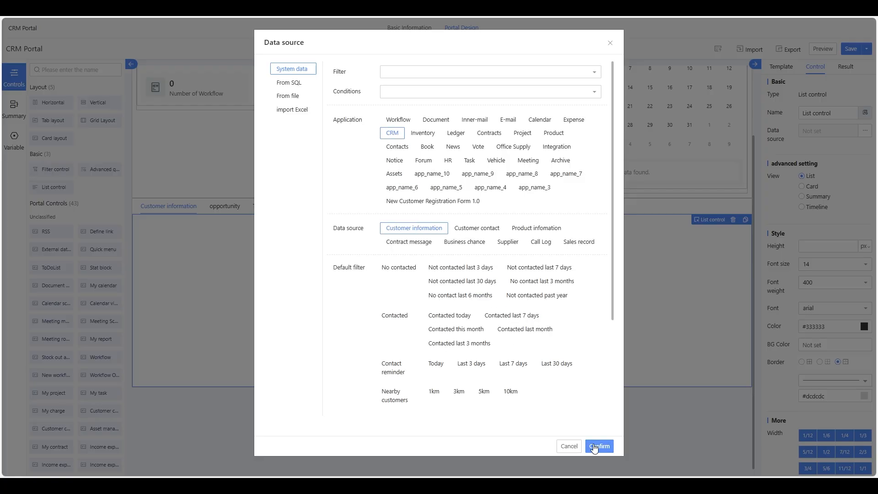
left_click(597, 446)
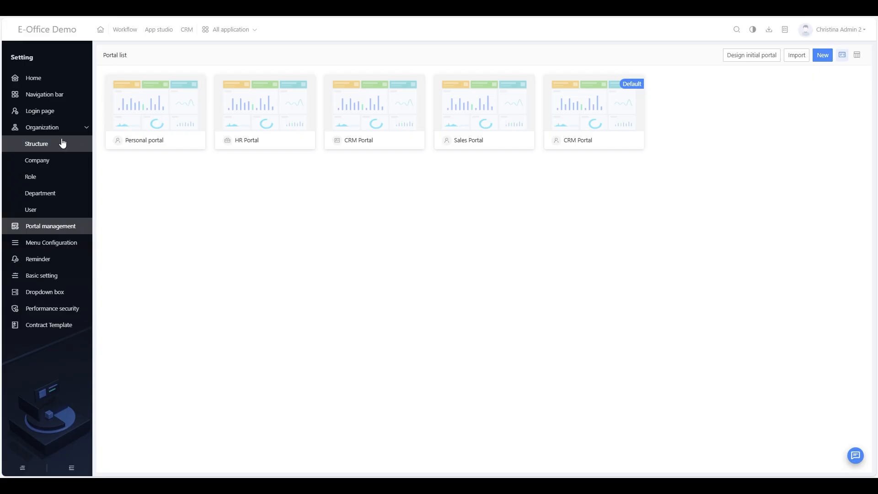
left_click(185, 31)
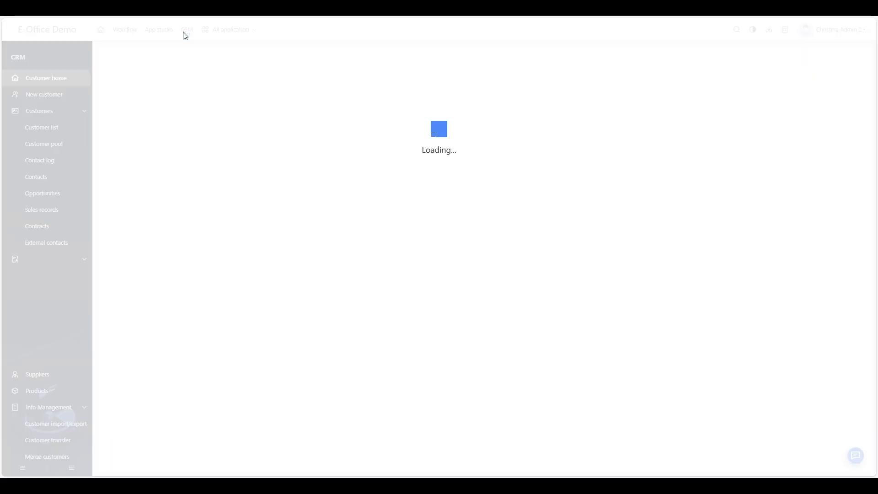
left_click(41, 127)
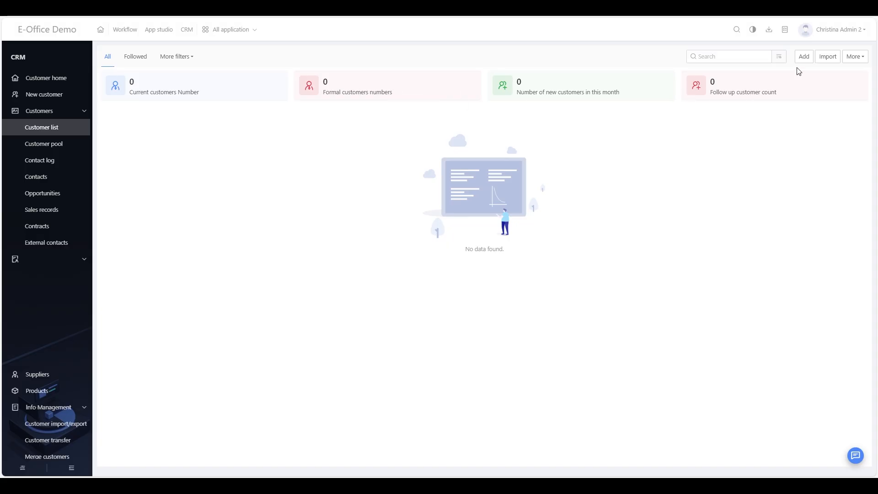
left_click(805, 57)
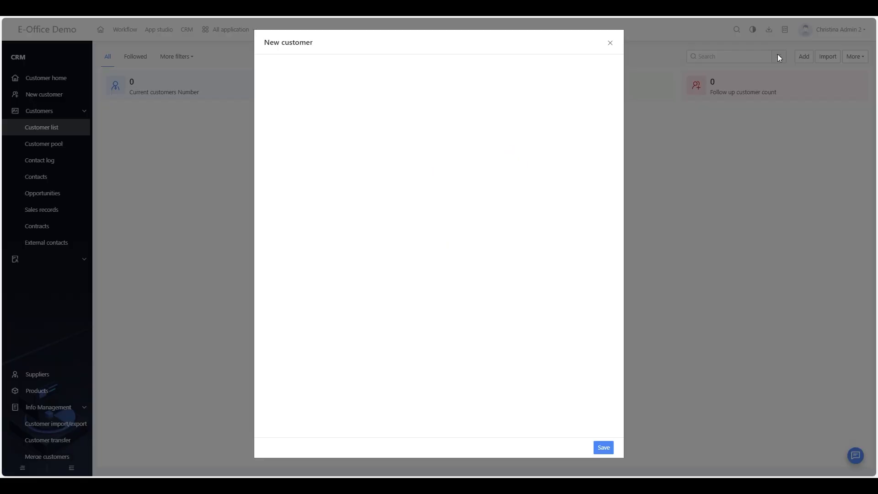
left_click(610, 42)
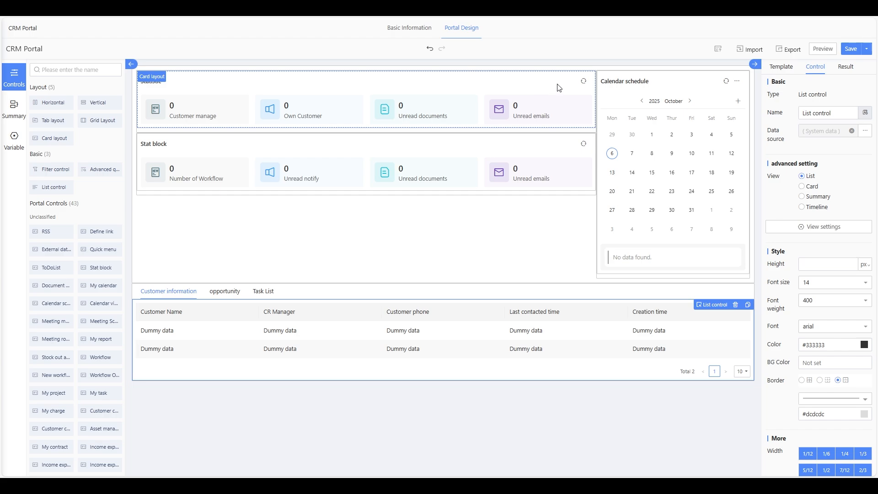
- Check the customer list's data source without changes, then show the opportunity tab
left_click(515, 92)
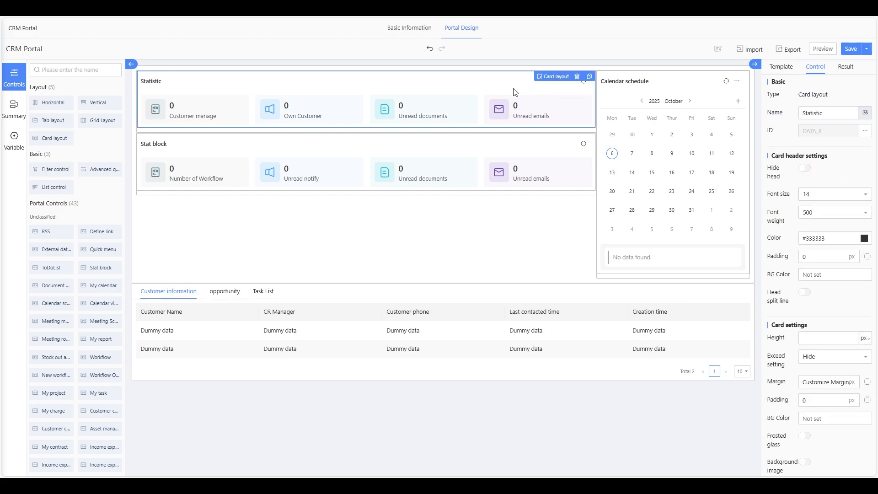
scroll(776, 291, "down", 3)
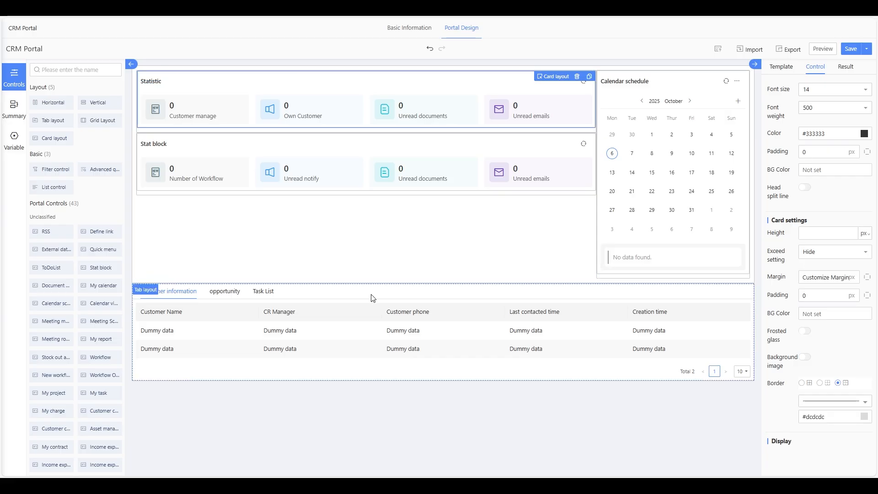
left_click(368, 318)
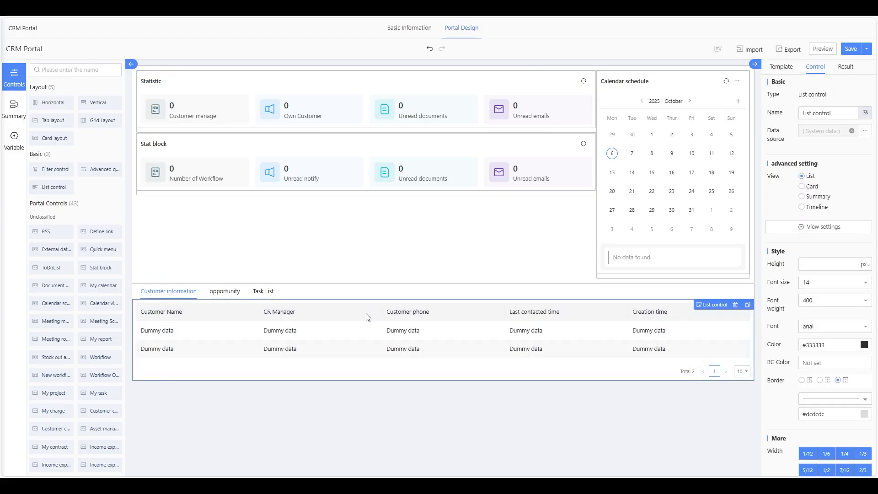
left_click(865, 131)
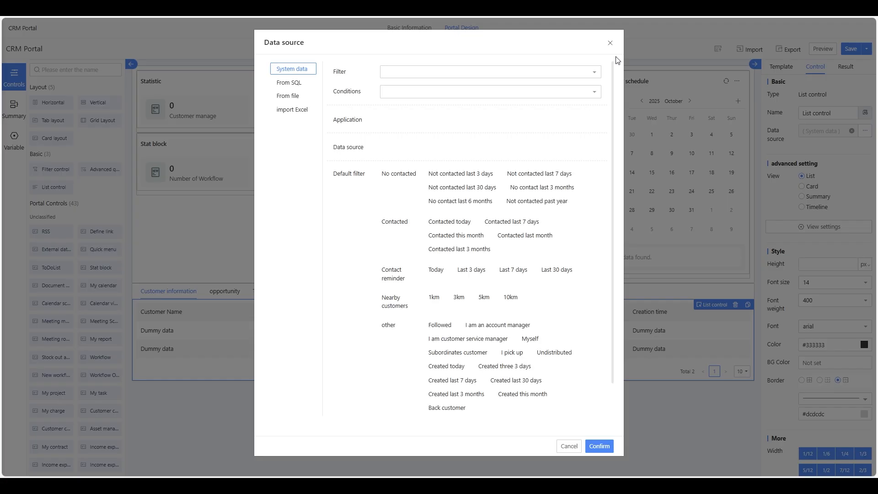
left_click(608, 43)
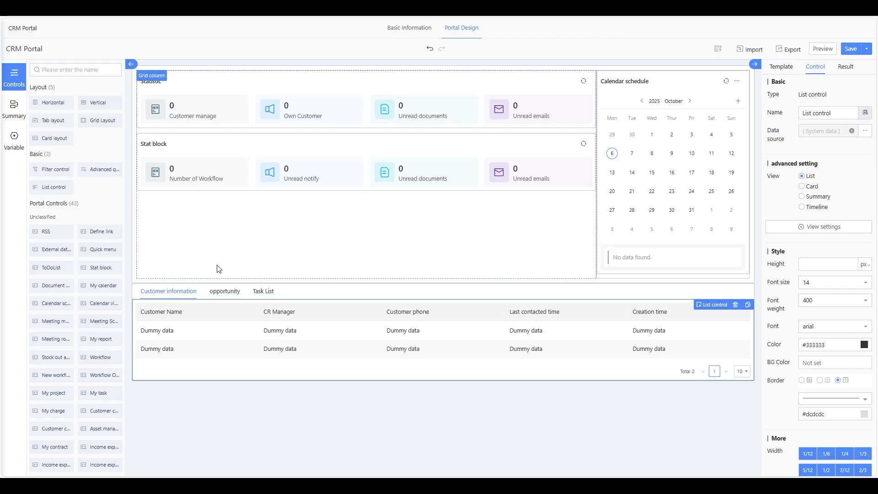
left_click(224, 291)
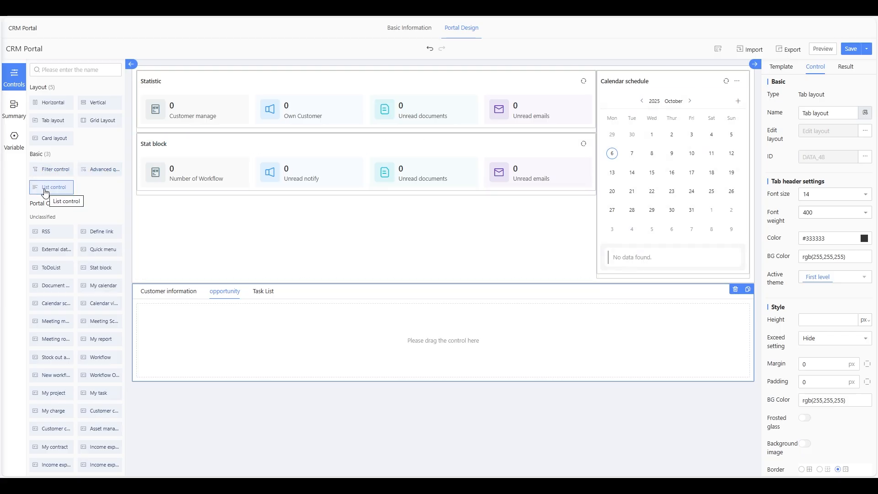
- Add a list to the opportunity tab bound to System data > CRM > Business chance
left_click_drag(45, 192, 232, 337)
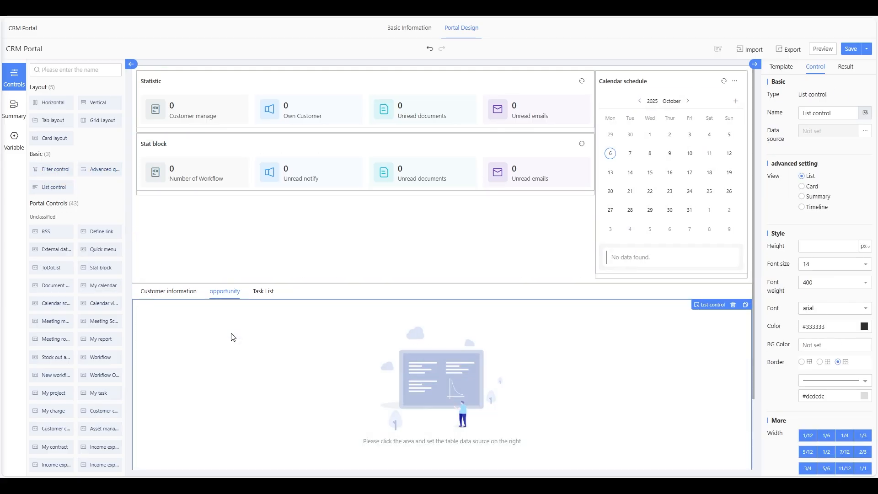
left_click(865, 131)
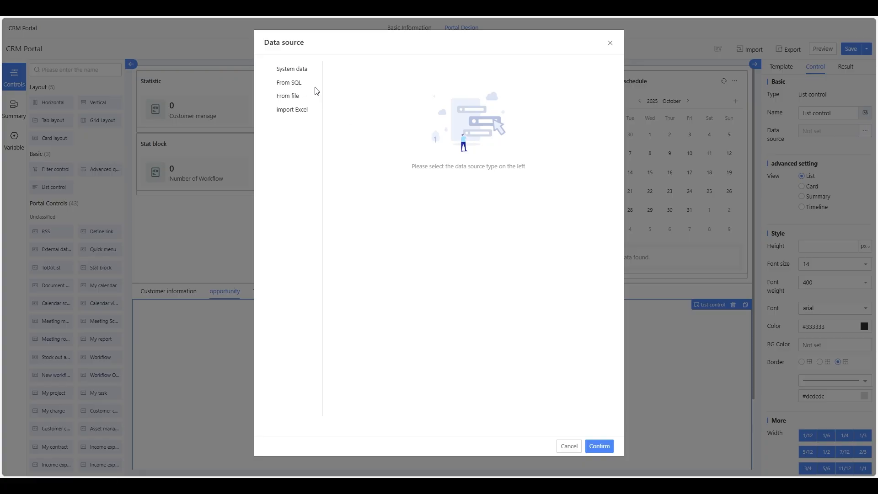
left_click(295, 72)
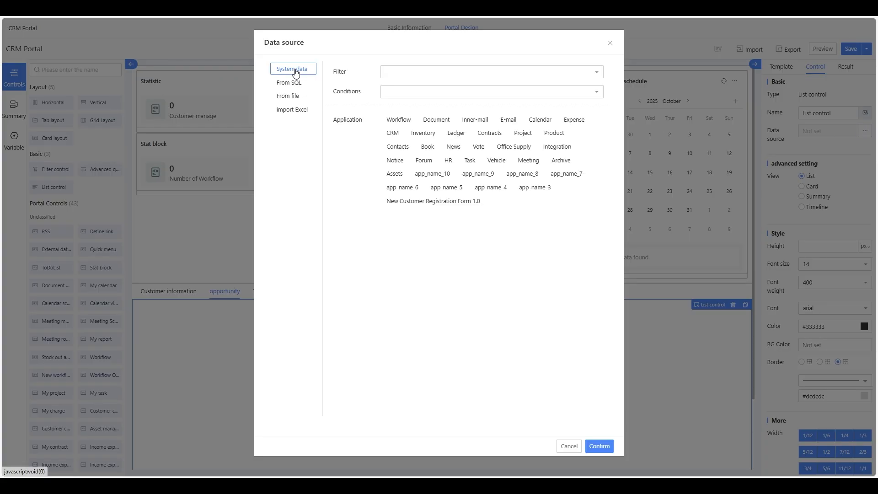
left_click(393, 135)
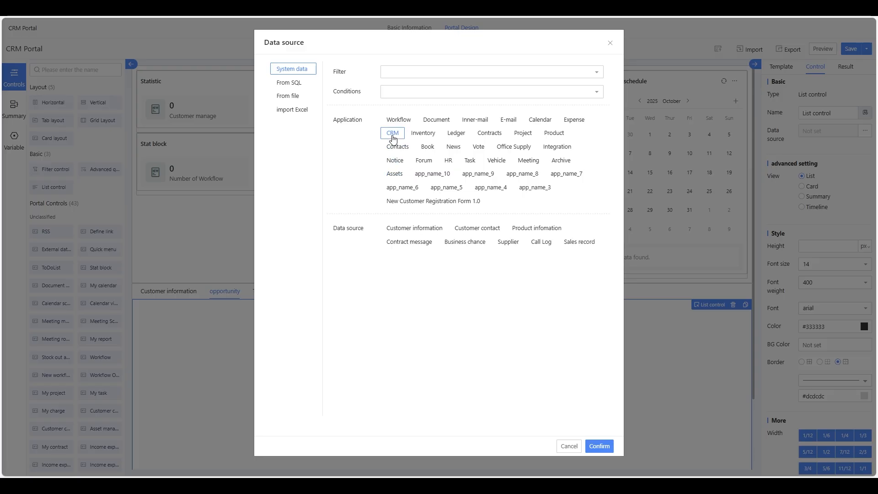
left_click(470, 247)
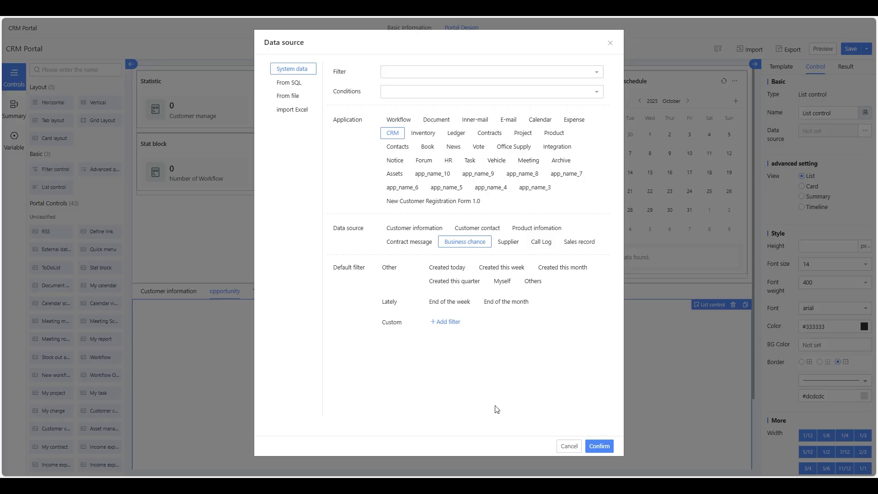
left_click(599, 447)
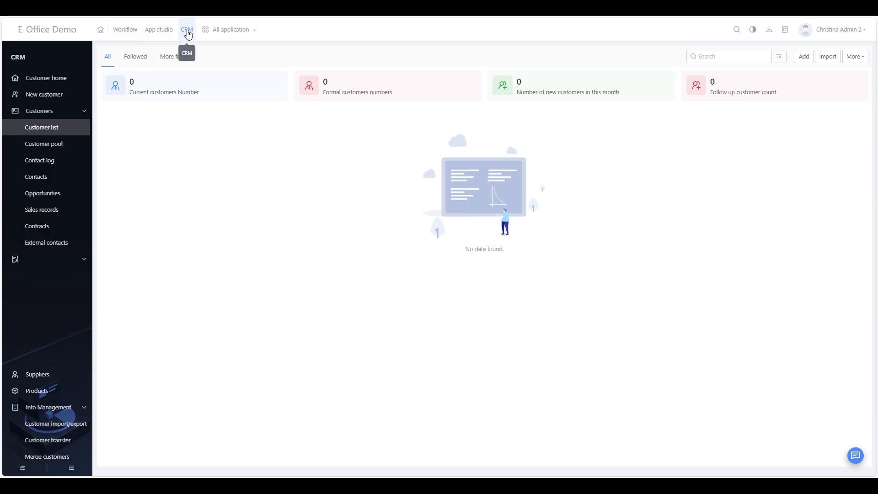
- Open the CRM Opportunities page from the Customers sidebar
left_click(46, 194)
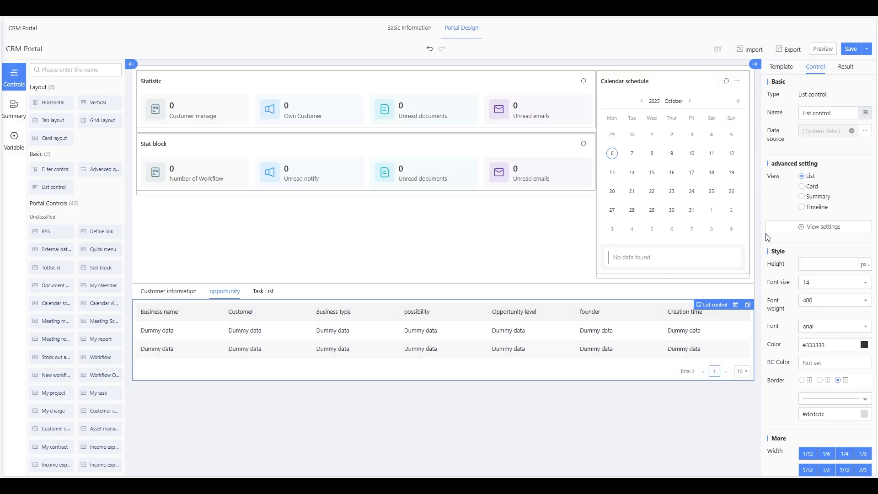
- Review the opportunity list's View settings dialog and close it unchanged
left_click(793, 231)
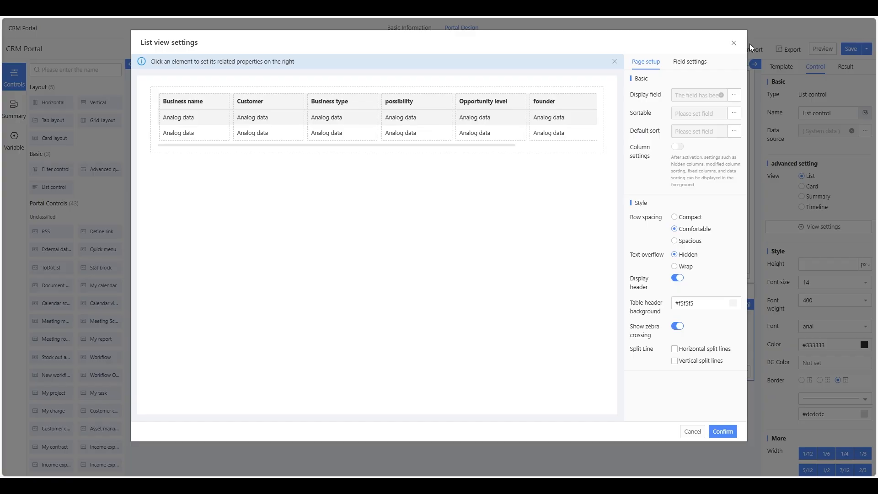
left_click(733, 42)
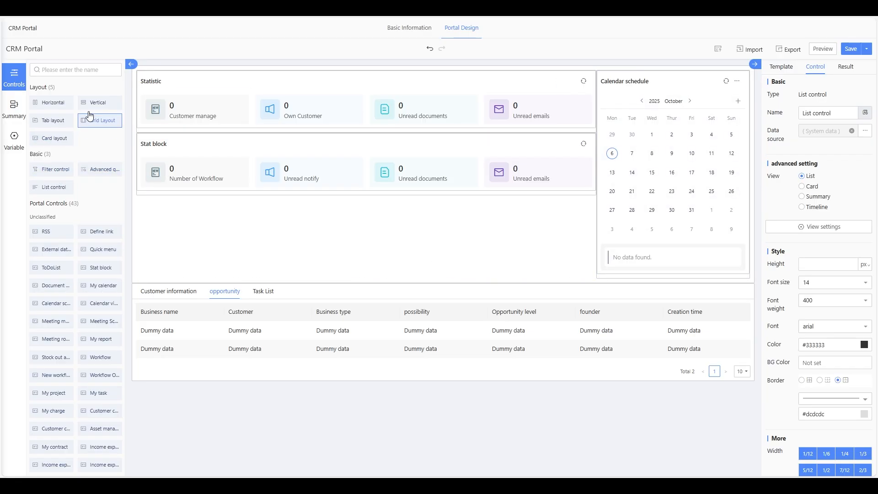
- Add a filter to the Task List tab sourced from CRM Customer information, then save the portal
left_click(264, 291)
left_click_drag(51, 173, 243, 333)
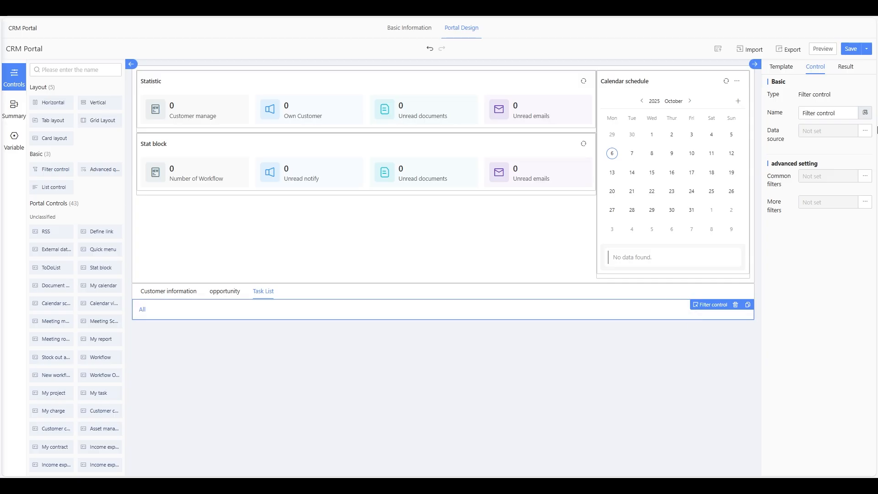
left_click(863, 133)
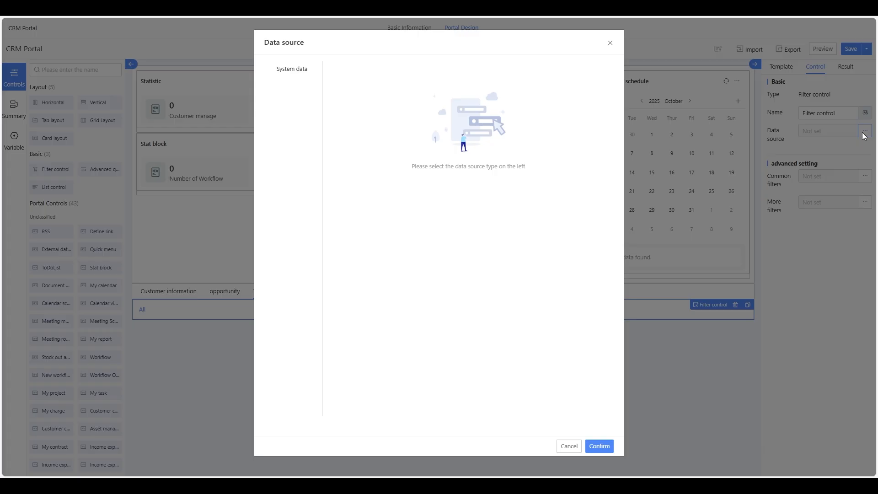
left_click(293, 71)
left_click(392, 87)
left_click(414, 187)
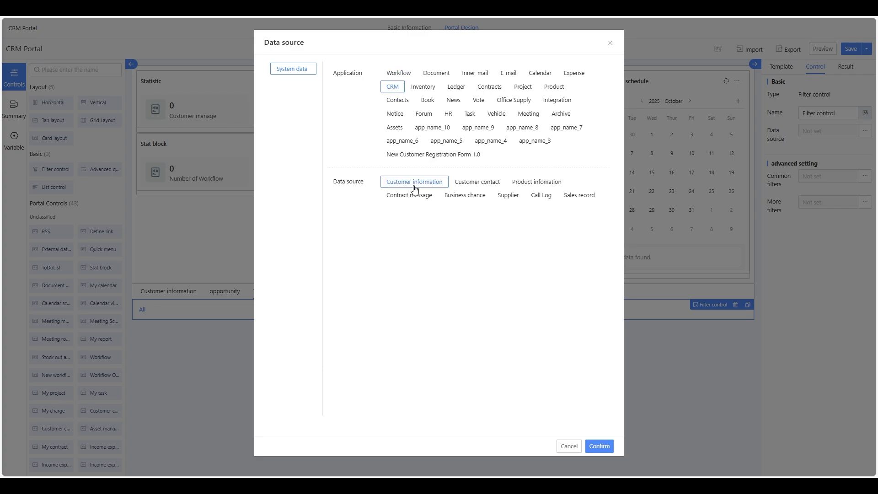
left_click(597, 446)
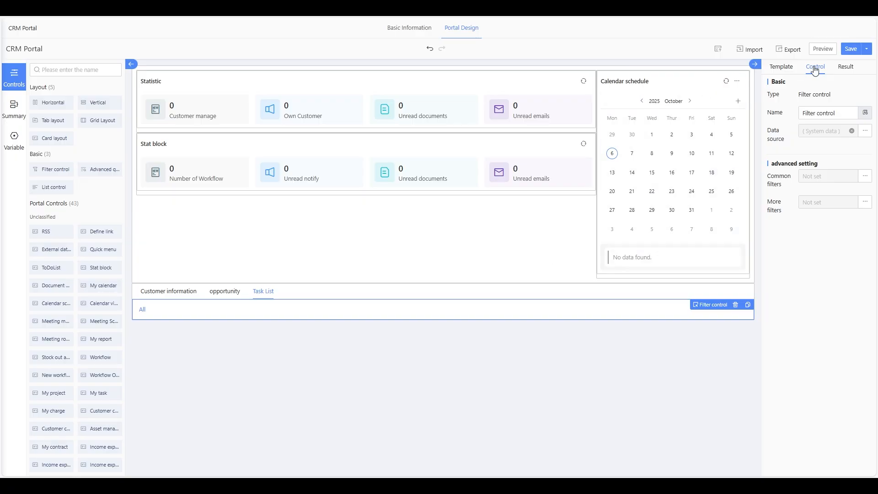
left_click(850, 48)
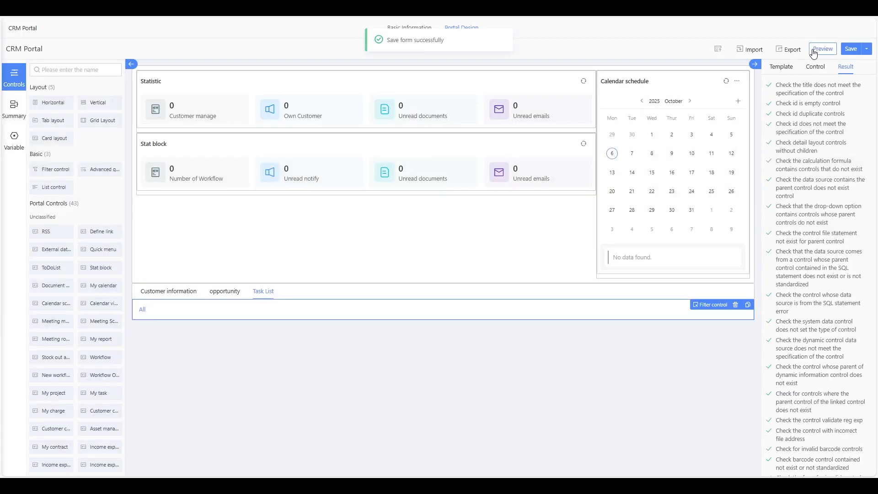
left_click(814, 49)
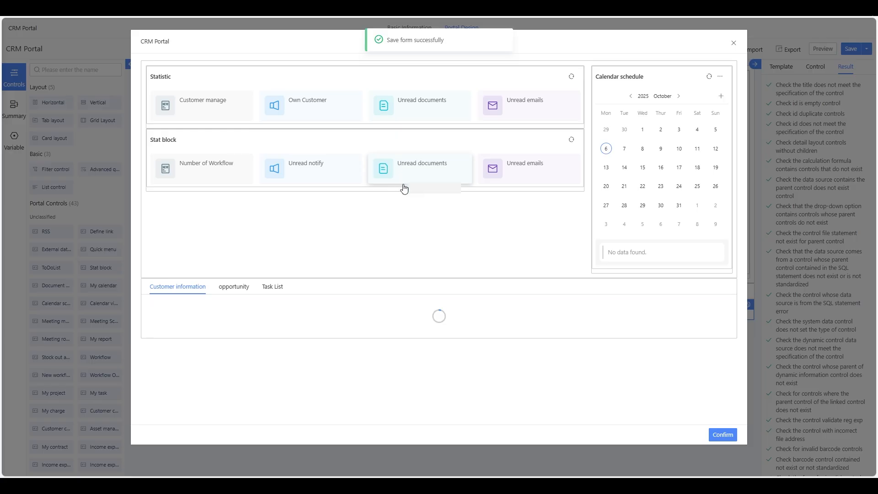
left_click(236, 287)
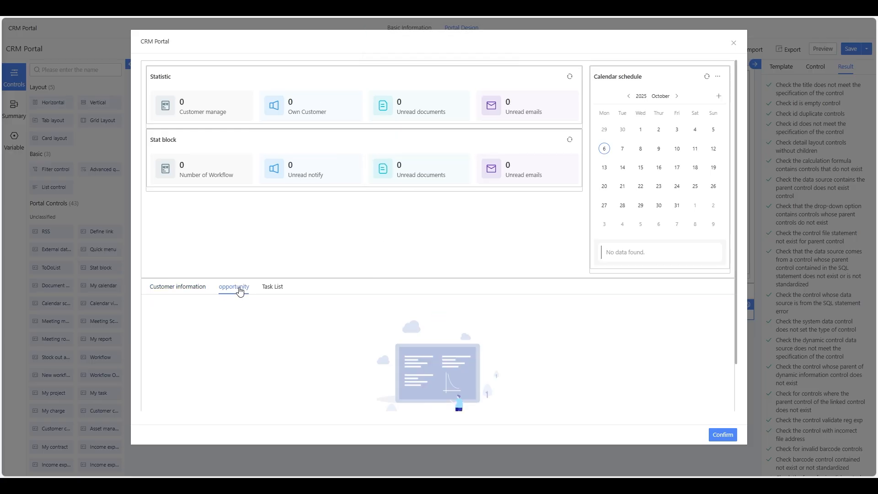
scroll(373, 309, "down", 1)
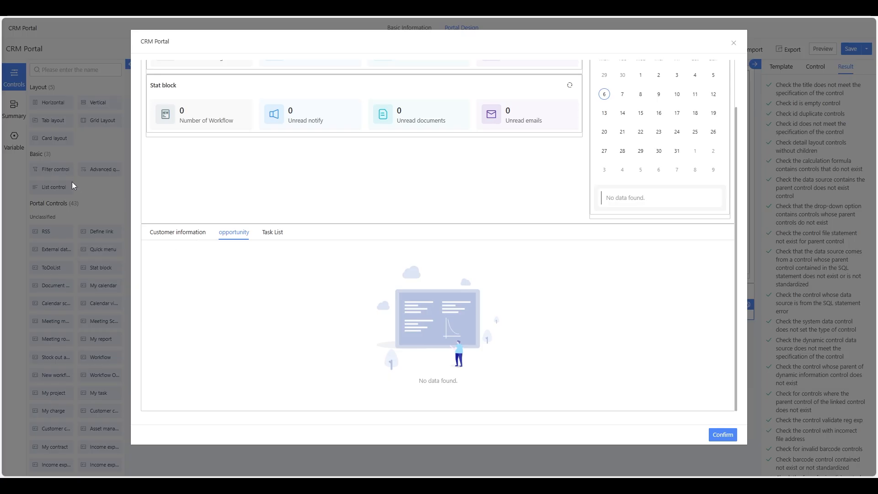
left_click(170, 233)
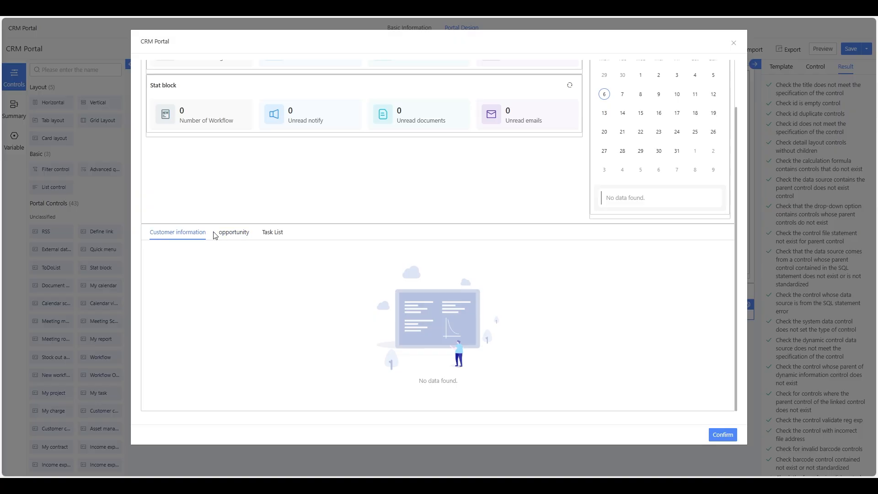
left_click(230, 233)
left_click(183, 232)
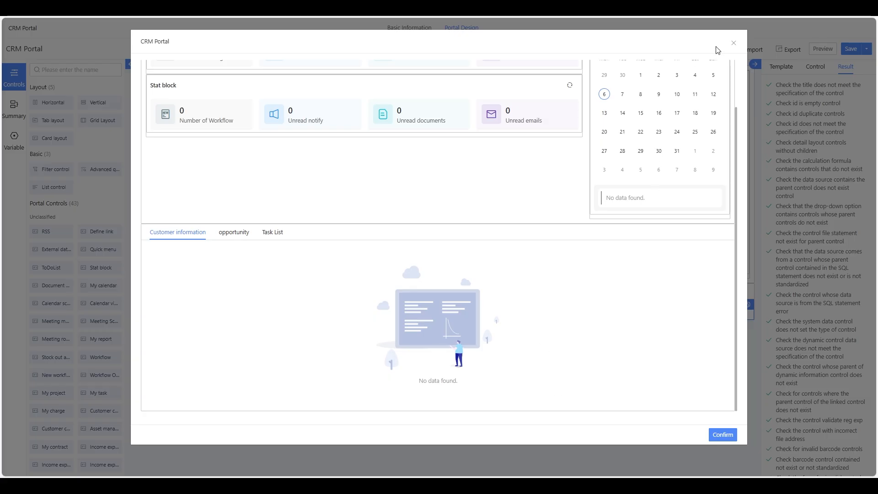
left_click(733, 44)
mouse_move(720, 47)
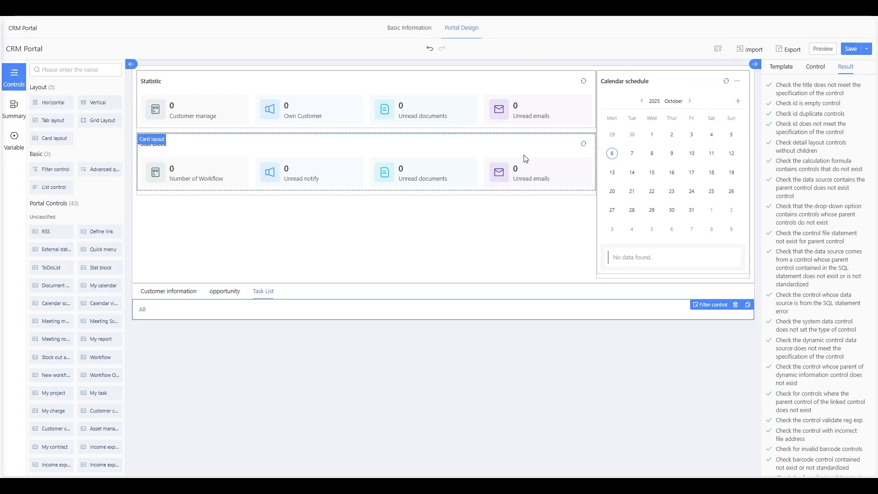
left_click(186, 296)
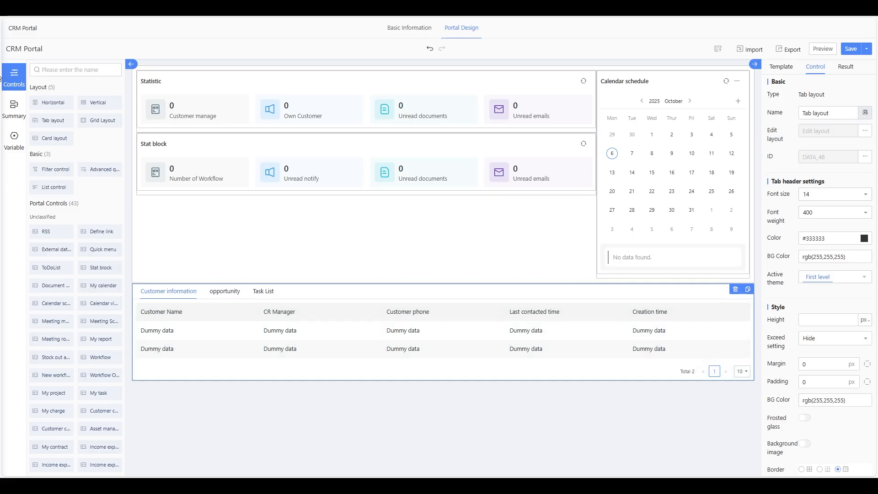
left_click_drag(51, 138, 199, 409)
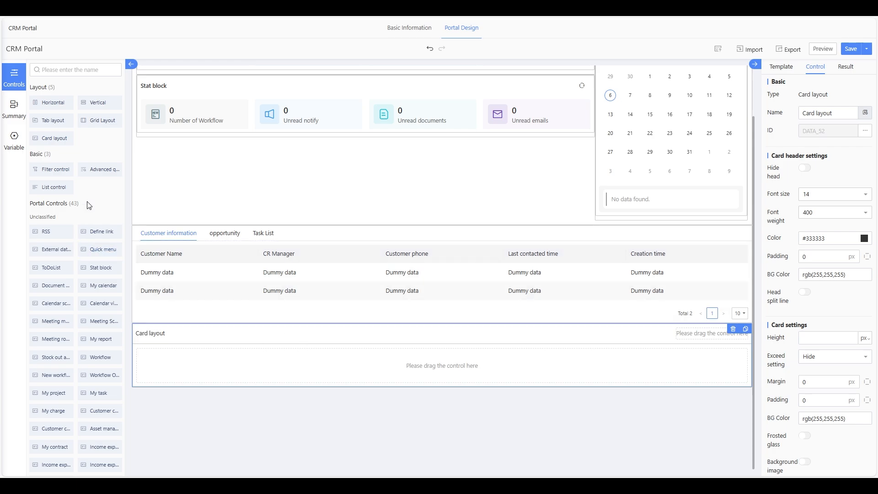
scroll(89, 205, "down", 1)
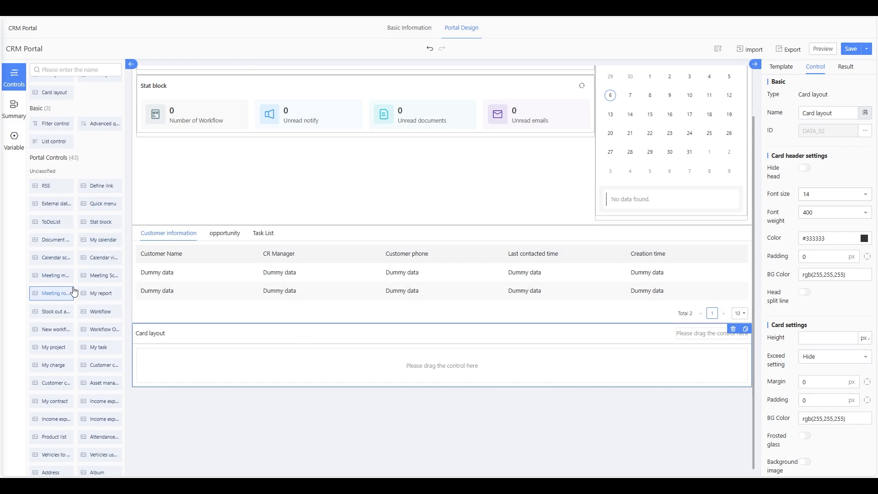
scroll(58, 360, "down", 3)
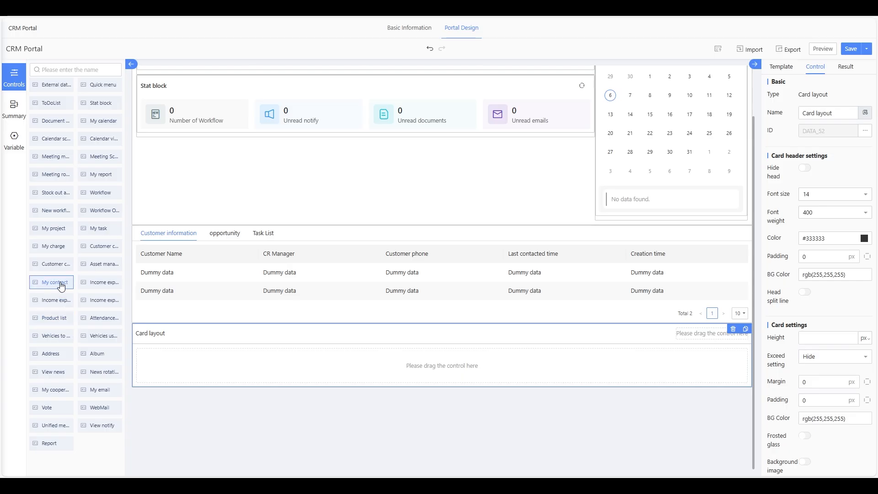
scroll(84, 273, "up", 1)
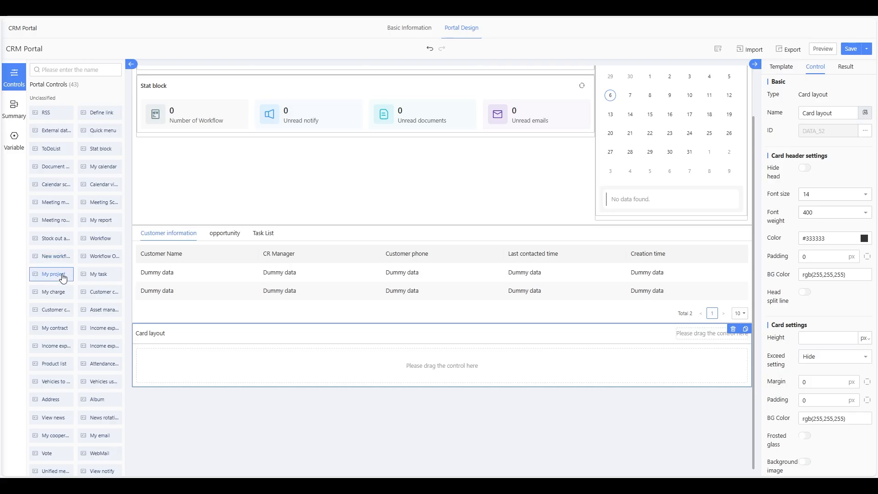
scroll(99, 320, "down", 2)
scroll(100, 319, "up", 2)
left_click_drag(102, 224, 197, 362)
scroll(247, 259, "down", 3)
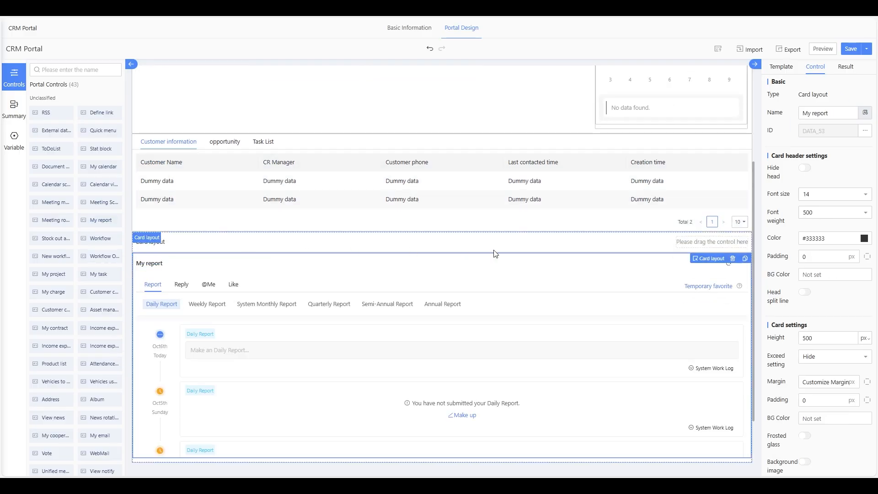
left_click(732, 258)
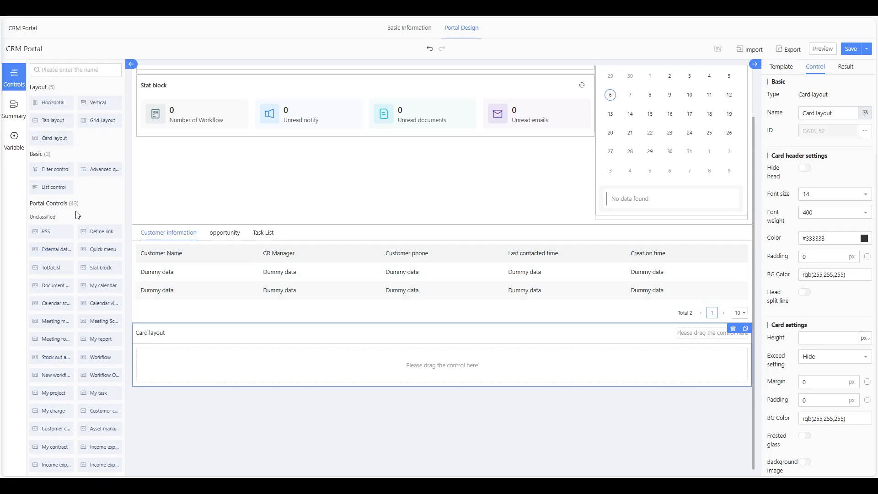
scroll(76, 215, "down", 1)
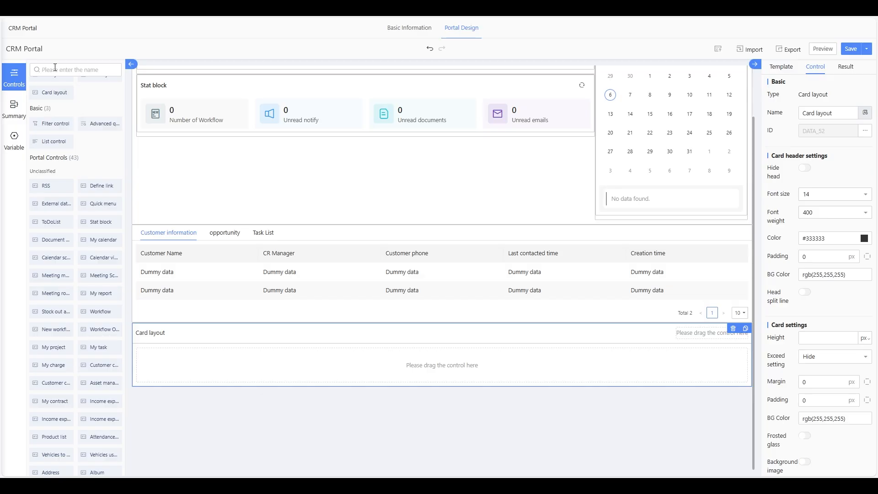
type("Report")
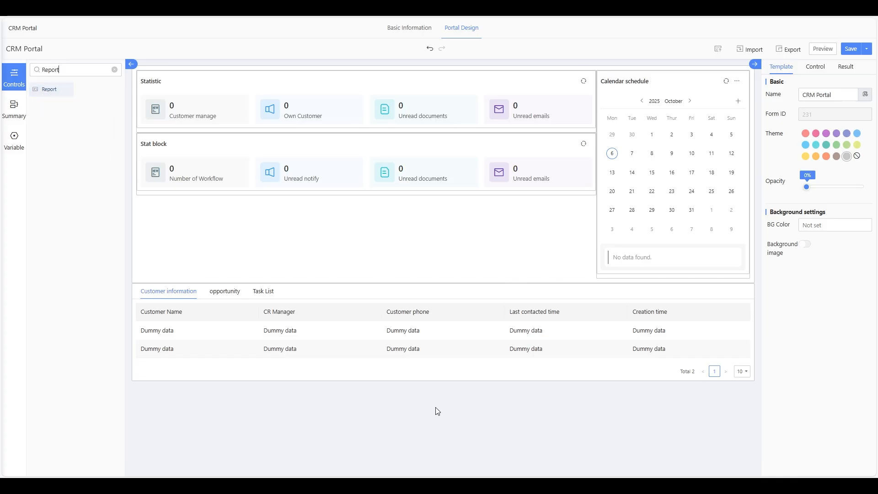
left_click(115, 70)
left_click_drag(51, 138, 231, 447)
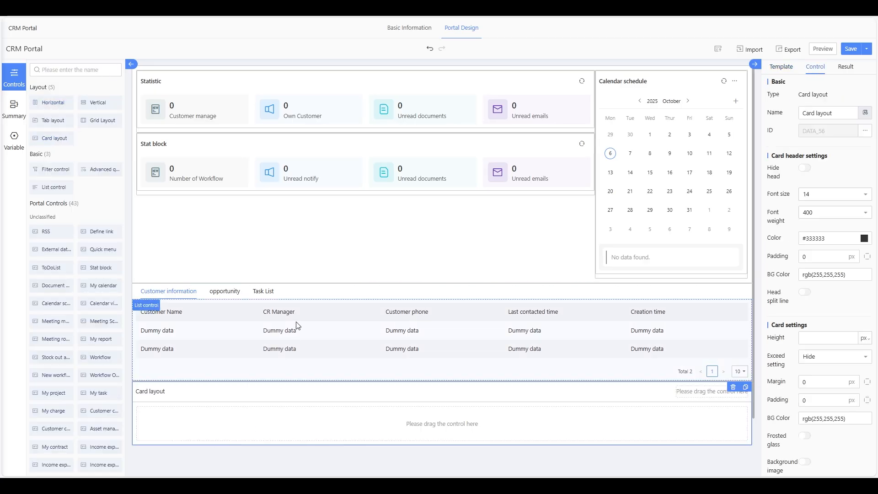
left_click(57, 70)
type("report")
mouse_move(61, 94)
left_mouse_down()
mouse_move(110, 178)
mouse_move(63, 98)
left_mouse_up()
left_click_drag(62, 99, 441, 424)
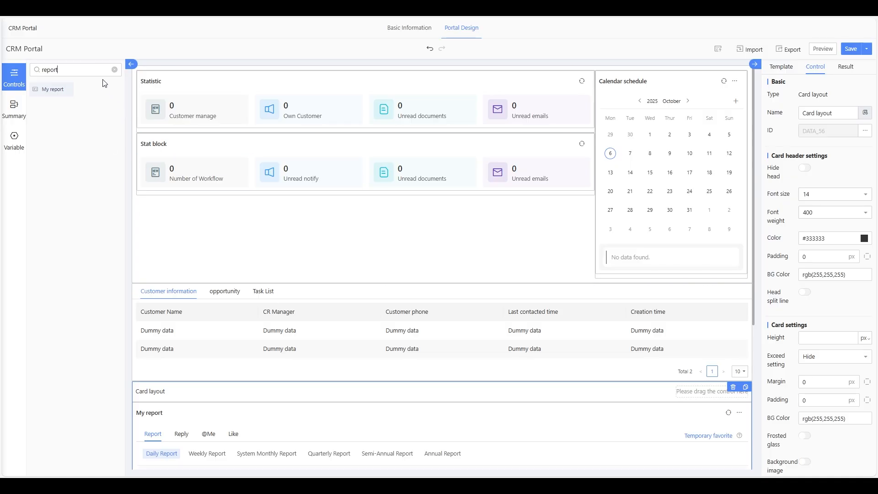
left_click(114, 70)
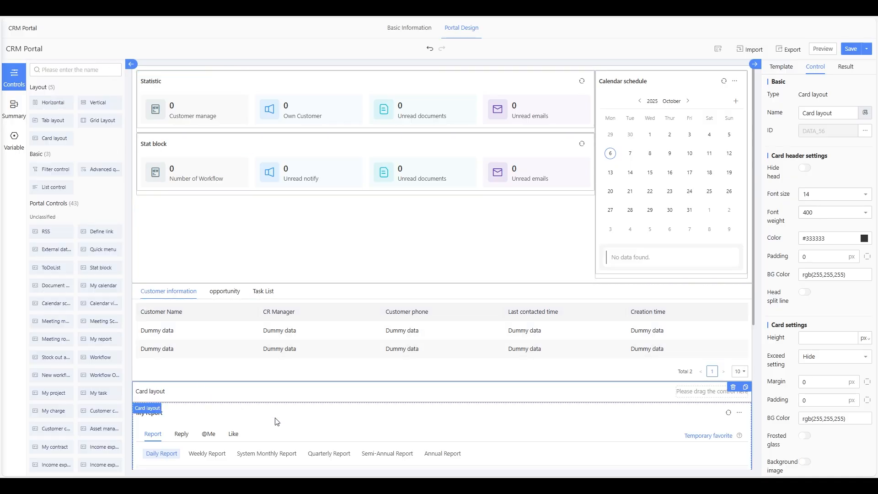
left_click(337, 441)
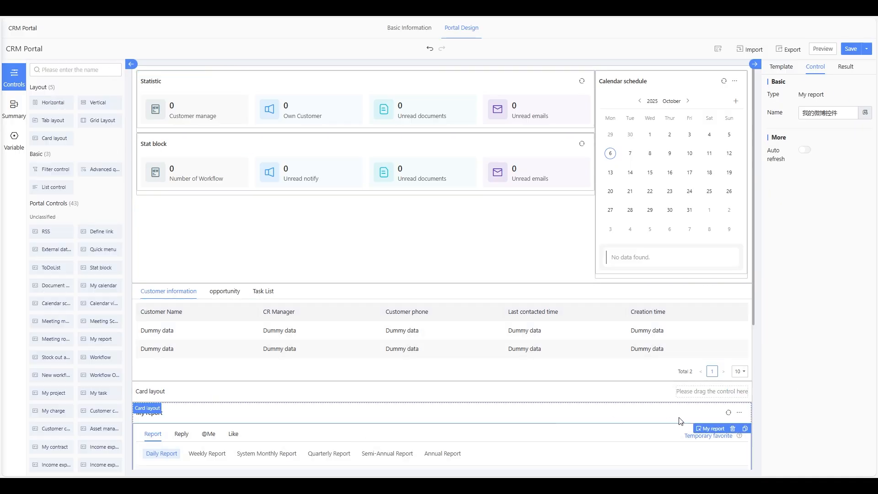
left_click(733, 429)
scroll(522, 386, "down", 3)
scroll(522, 386, "down", 2)
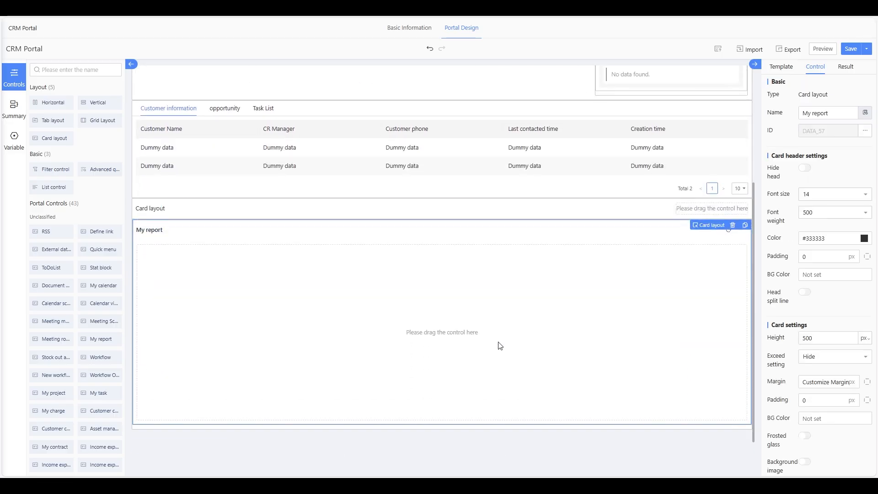
left_click(733, 225)
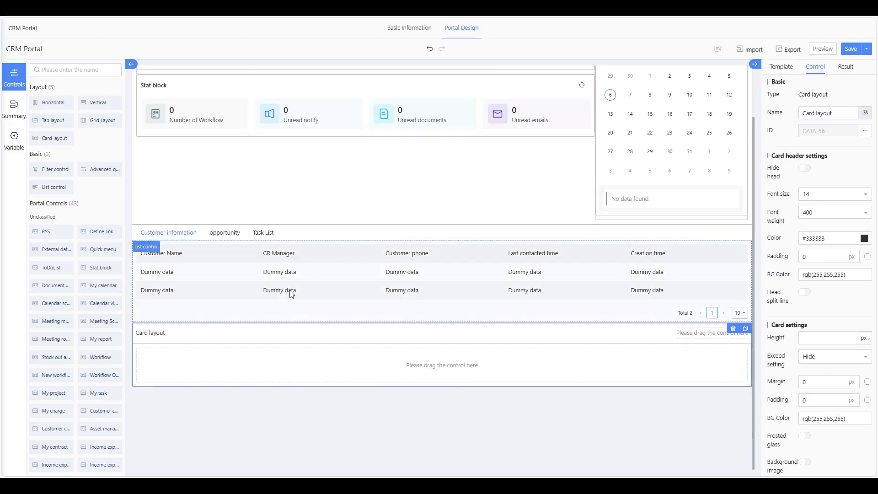
- Place a Report control in the empty card layout below the customer list and select it
scroll(49, 294, "down", 2)
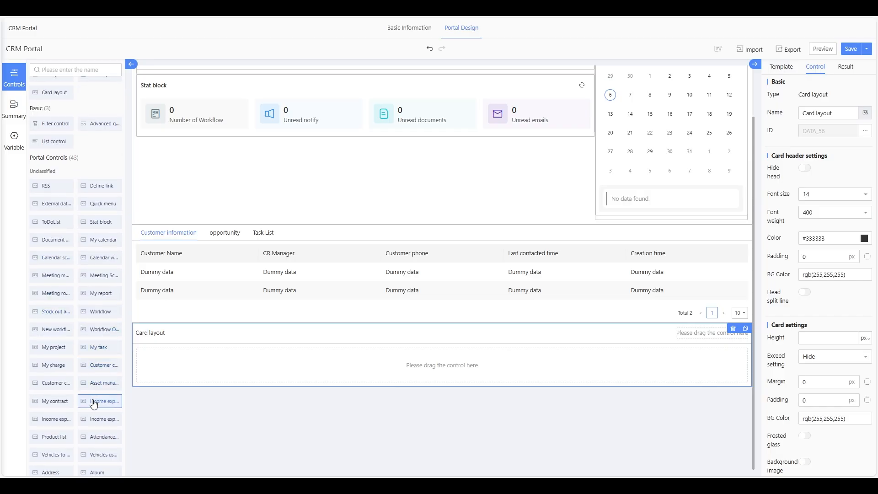
scroll(94, 405, "down", 5)
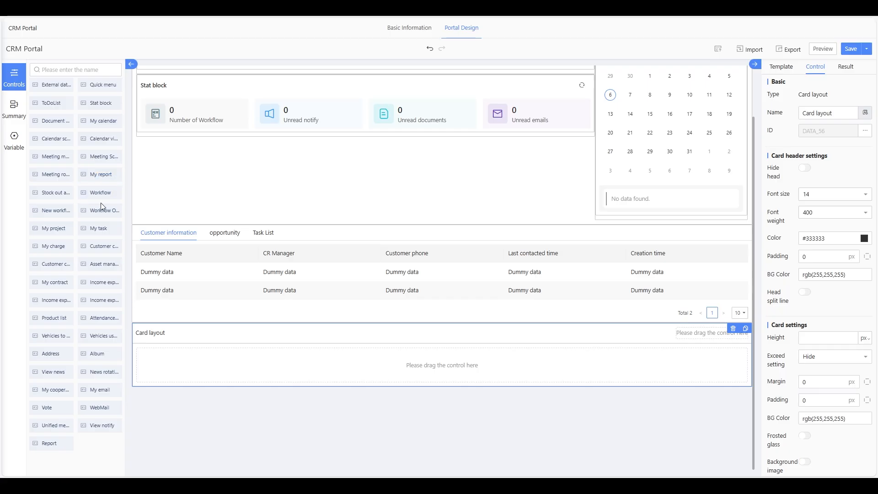
scroll(96, 188, "up", 2)
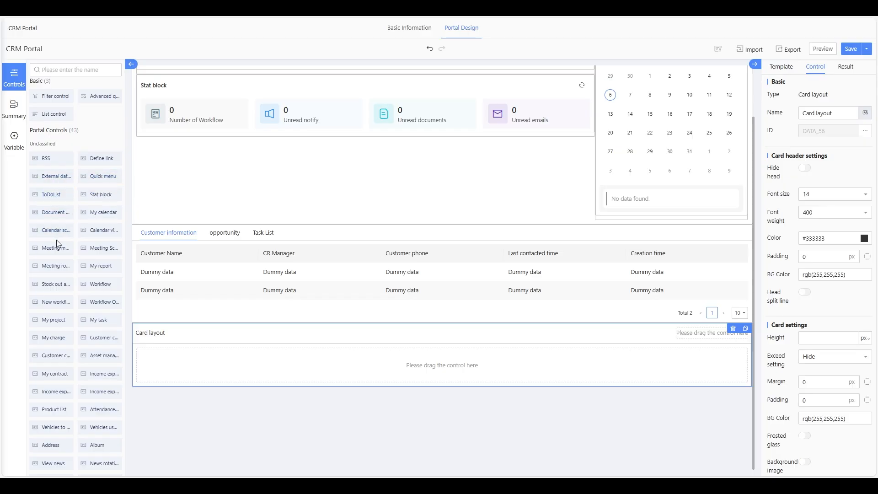
scroll(57, 239, "down", 2)
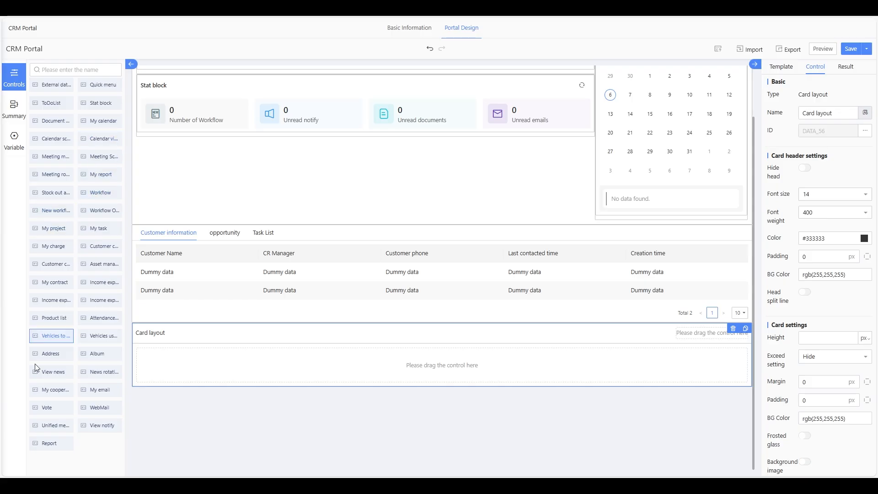
left_click_drag(49, 443, 364, 363)
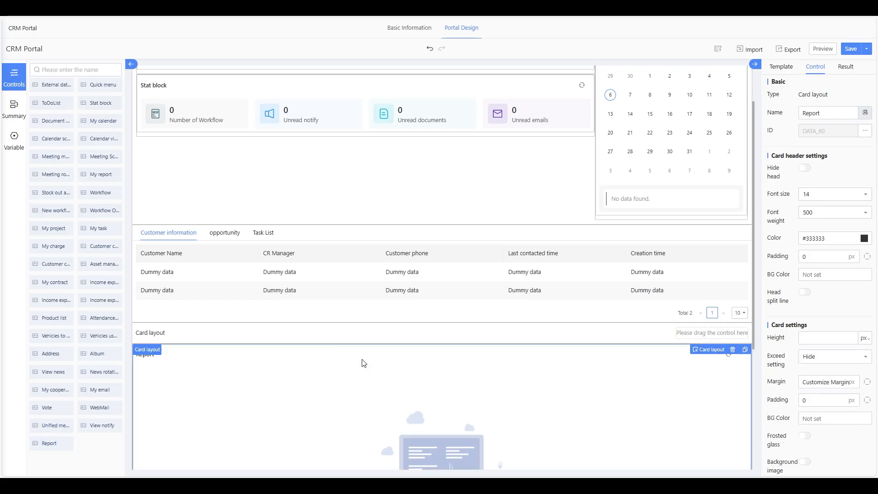
scroll(364, 361, "down", 4)
left_click(429, 259)
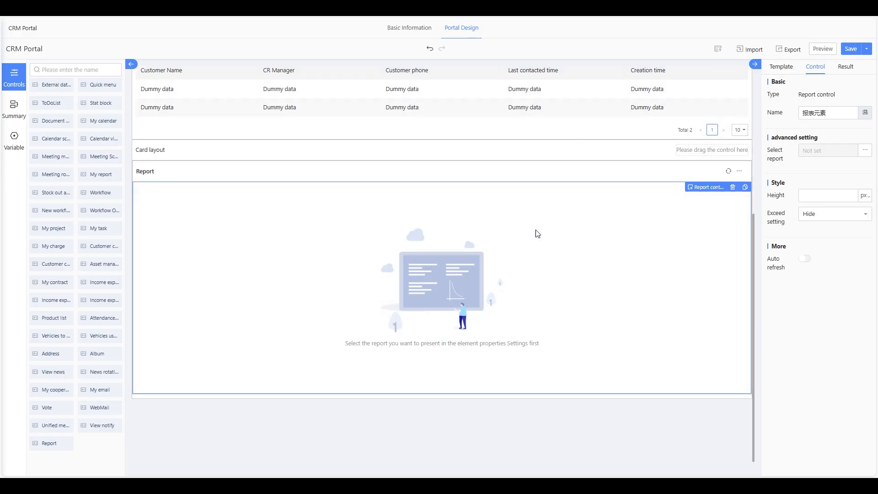
- Set the Report control's data source to the Uncategorized 'Number of customers by status' report
left_click(865, 151)
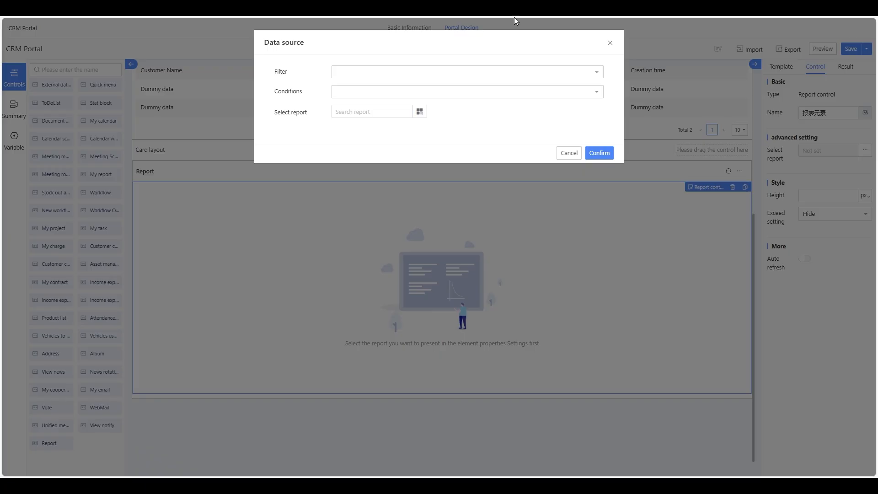
left_click(419, 112)
left_click(333, 84)
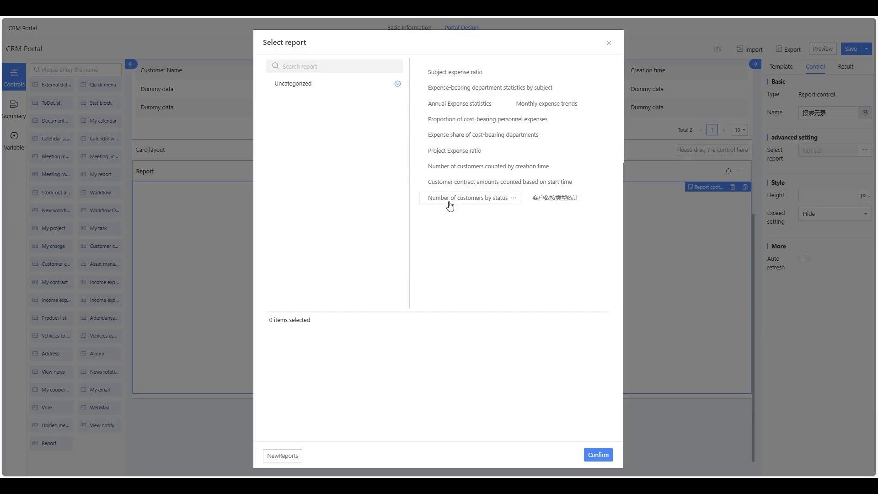
left_click(469, 202)
left_click(598, 455)
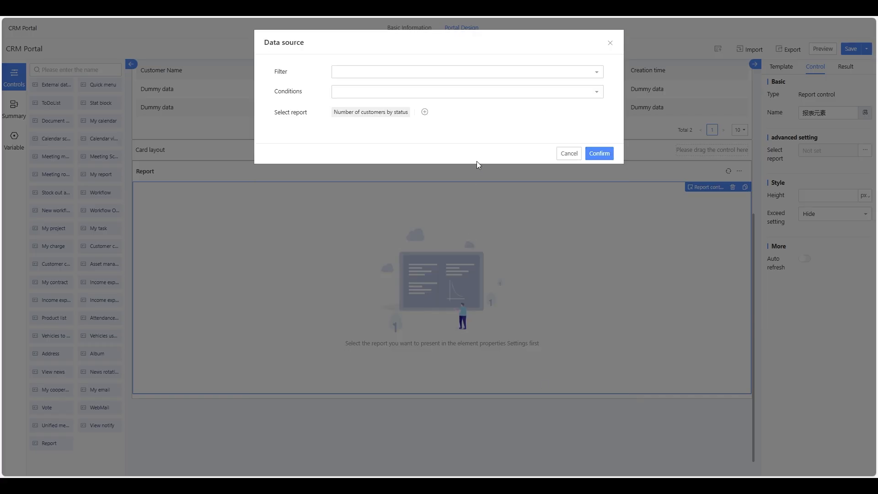
left_click(590, 156)
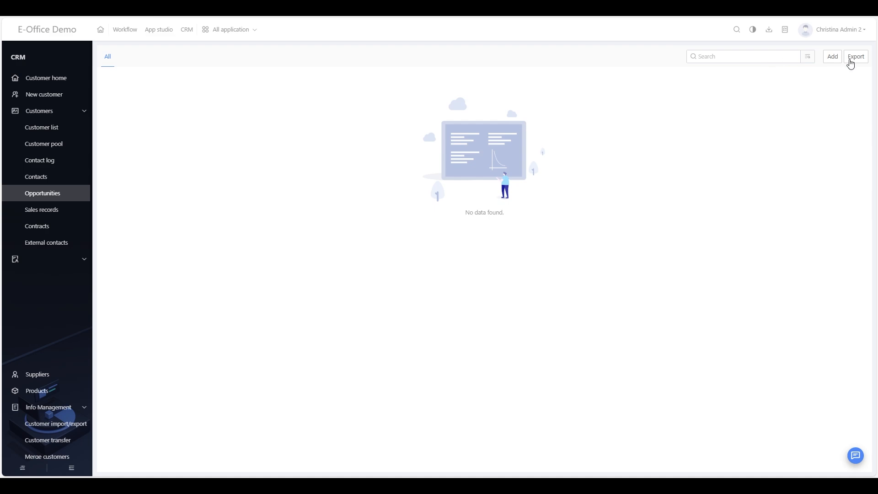
- Log out of E-Office from the user menu and confirm
left_click(849, 32)
mouse_move(842, 135)
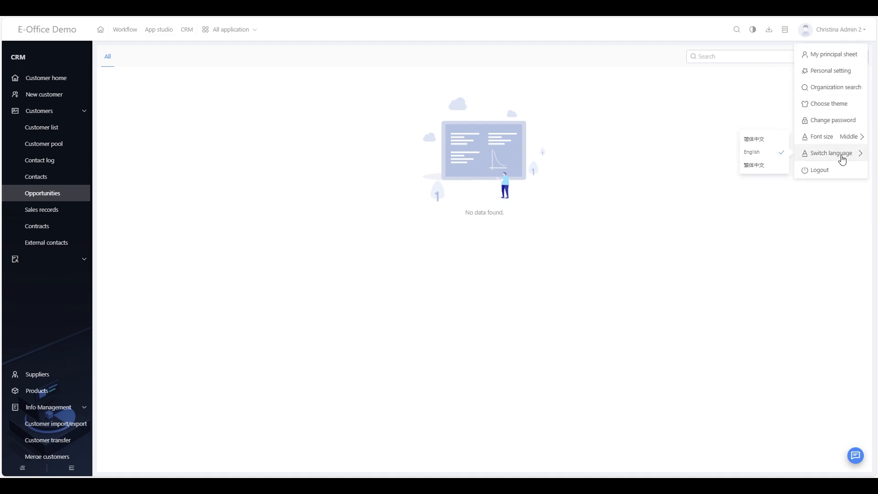
left_click(839, 171)
left_click(503, 92)
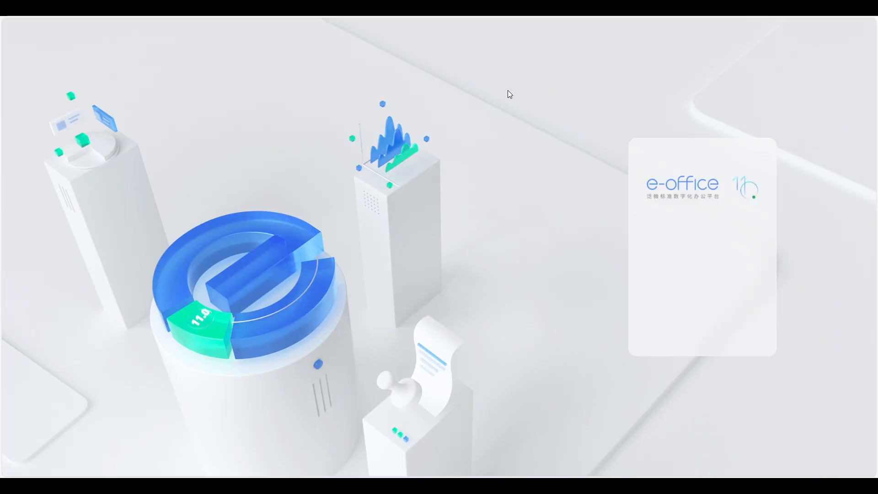
- Switch the login form to another saved account, enter the verification code, and retype it after the failed login
left_click_drag(685, 243, 626, 241)
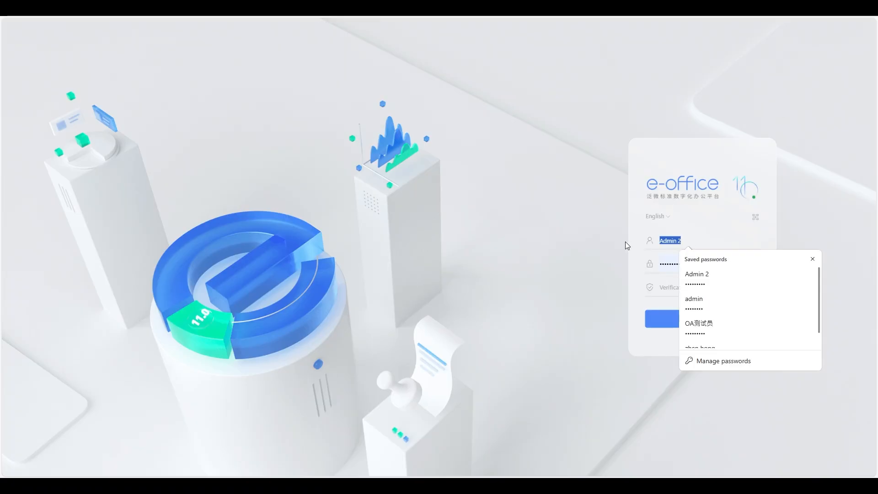
left_click(709, 302)
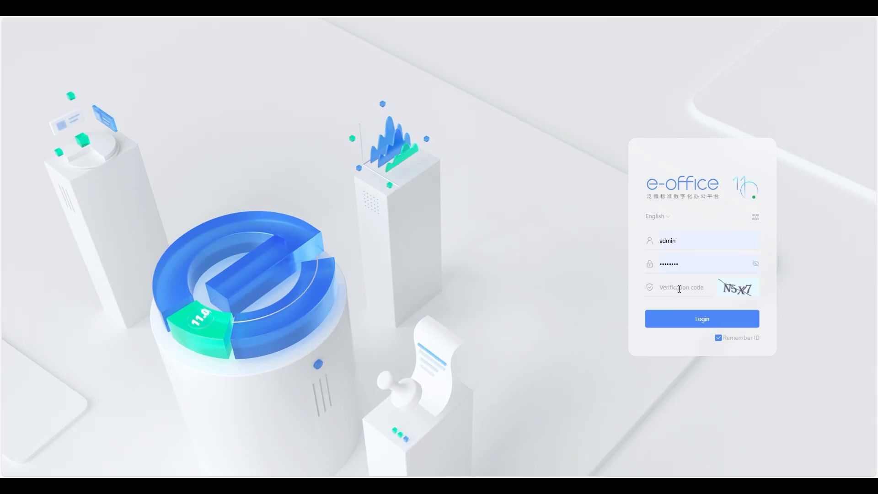
left_click(679, 289)
type("N5X7")
left_click(710, 325)
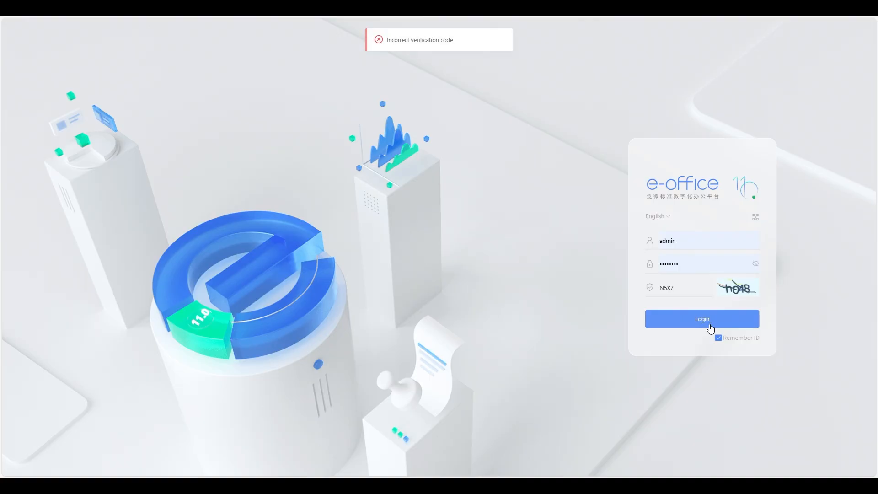
double_click(688, 289)
type("hO48")
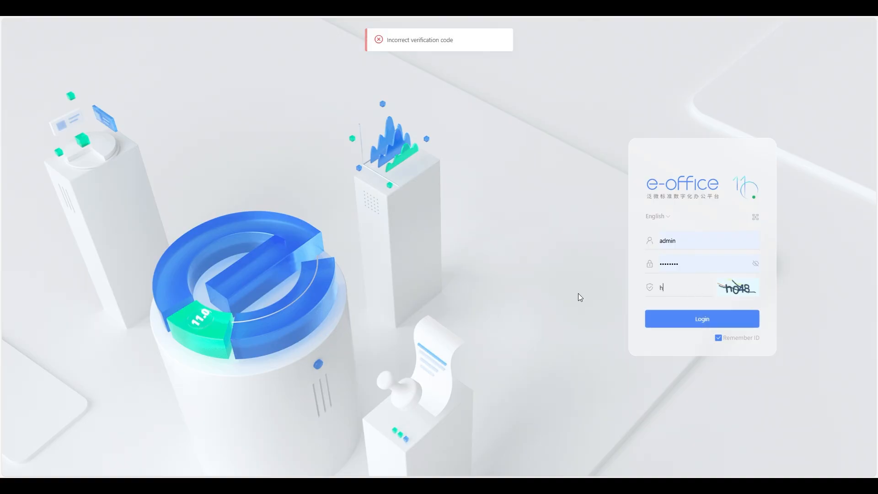
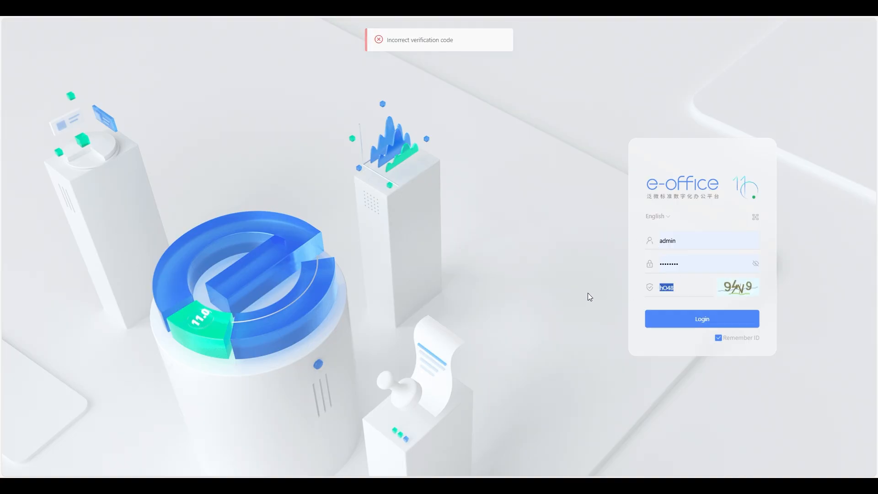
- Log in with the verification code and open the CRM Opportunities list
type("94")
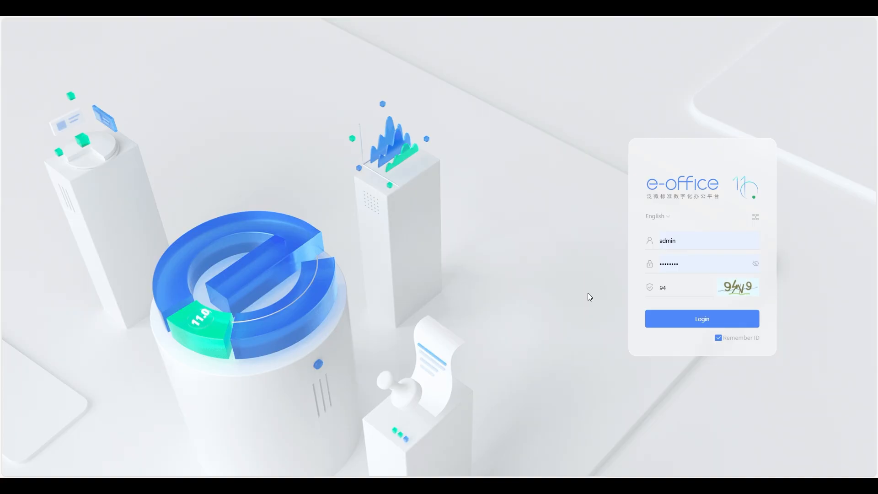
type("V9")
key("Return")
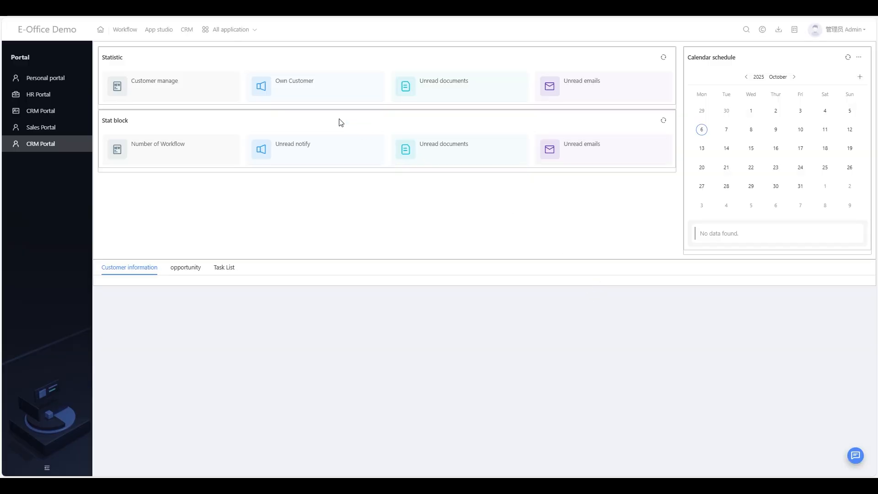
left_click(188, 34)
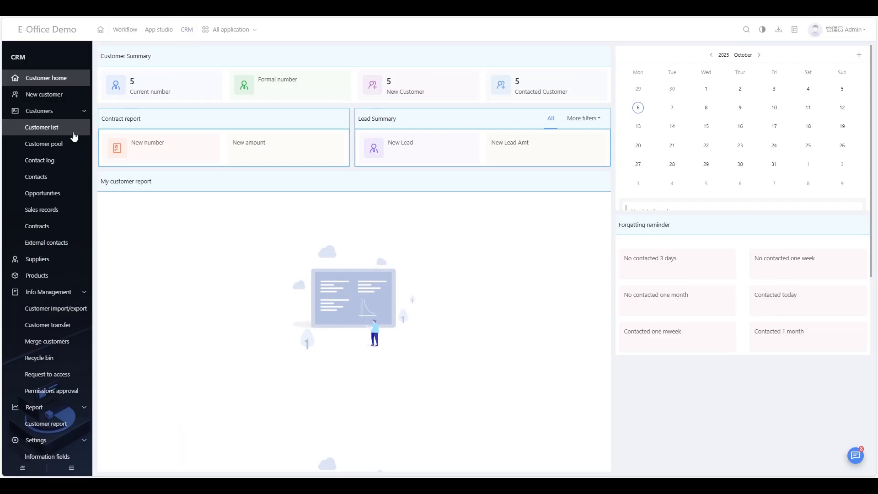
left_click(43, 130)
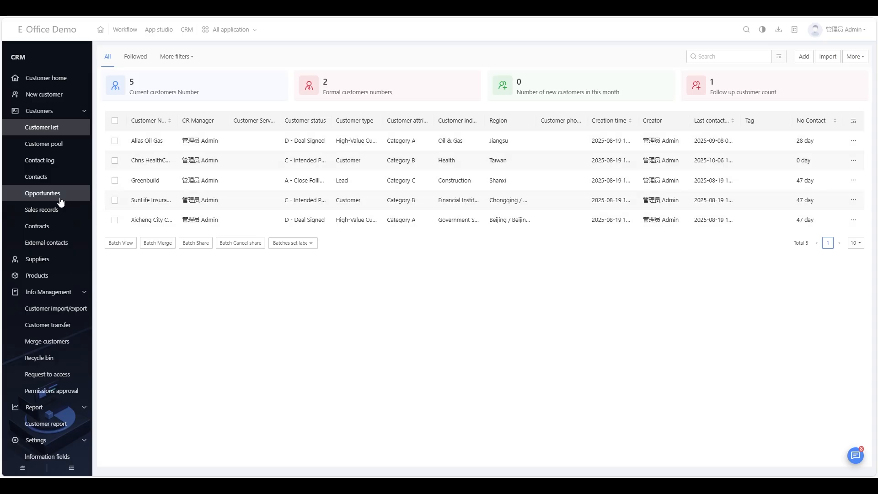
left_click(44, 196)
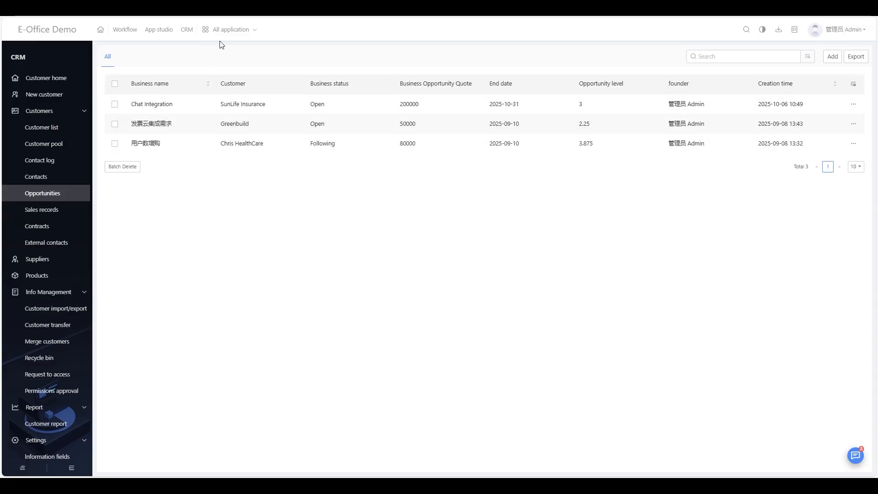
- Open the system settings application from All applications
left_click(229, 30)
scroll(409, 192, "down", 5)
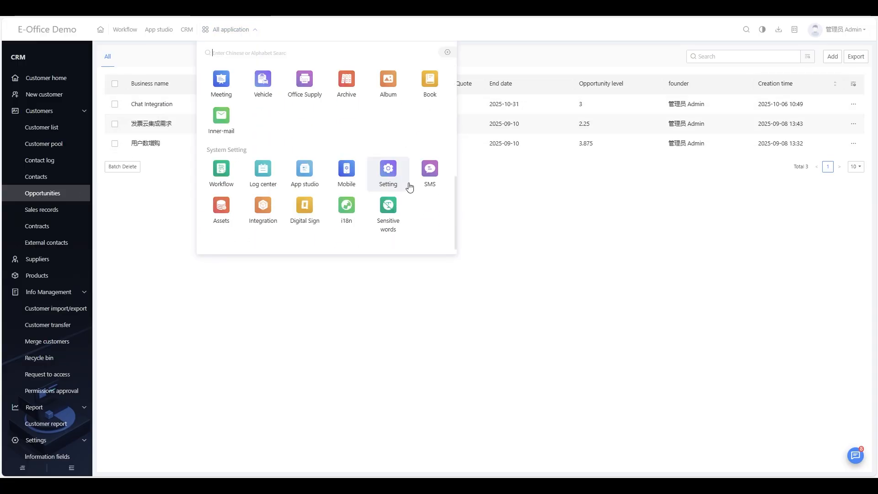
left_click(388, 171)
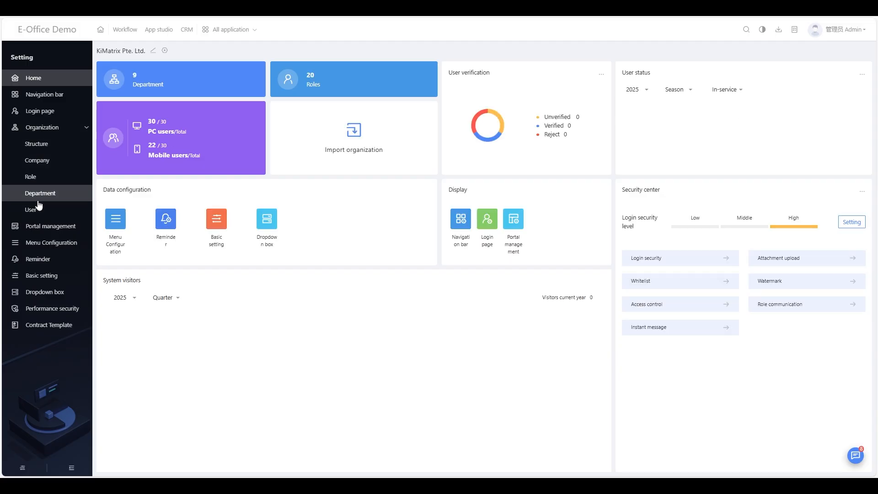
- Open the default CRM Portal from Portal management in the portal designer
left_click(43, 231)
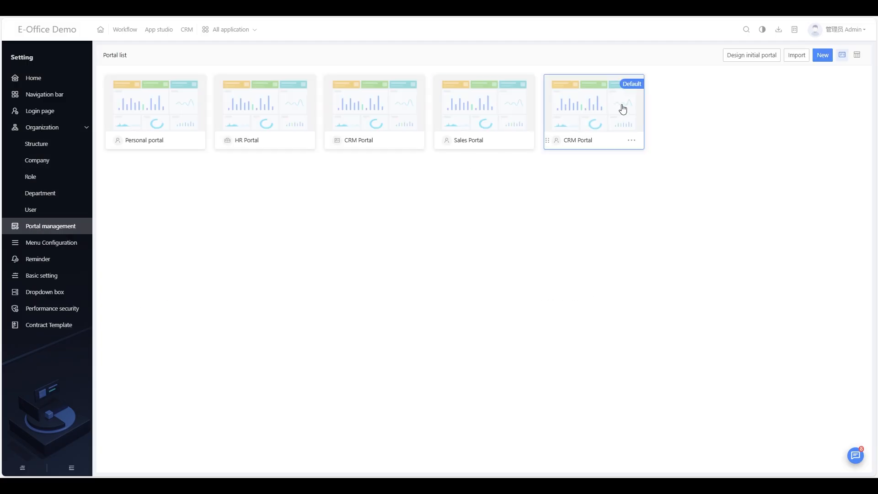
left_click(599, 110)
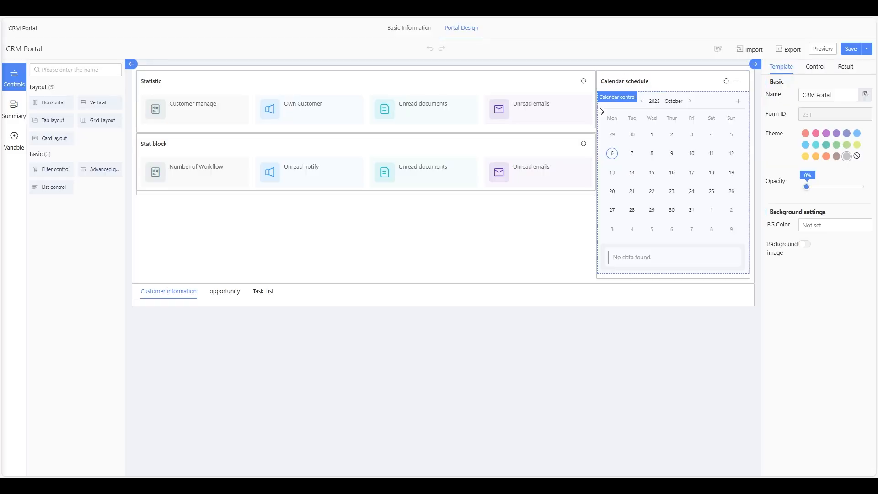
left_click(290, 303)
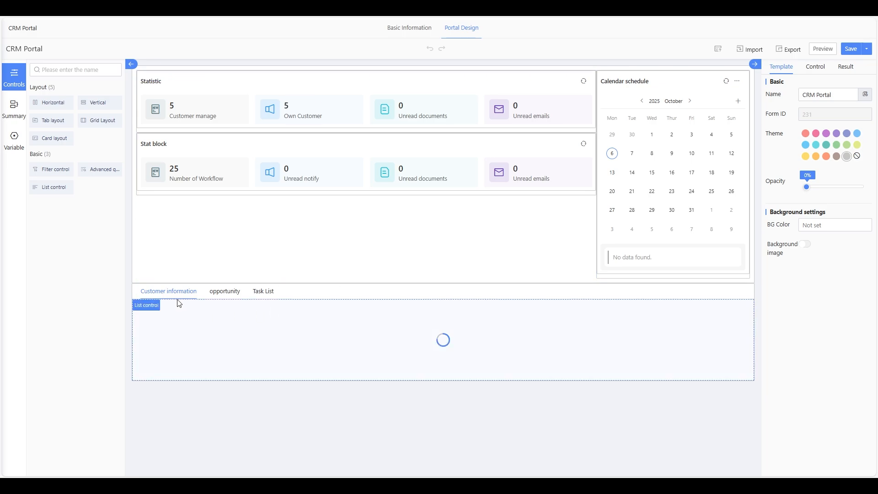
- Inspect the Customer manage and Own Customer stat blocks, then the Number of Workflow block's settings
left_click(174, 117)
left_click(169, 87)
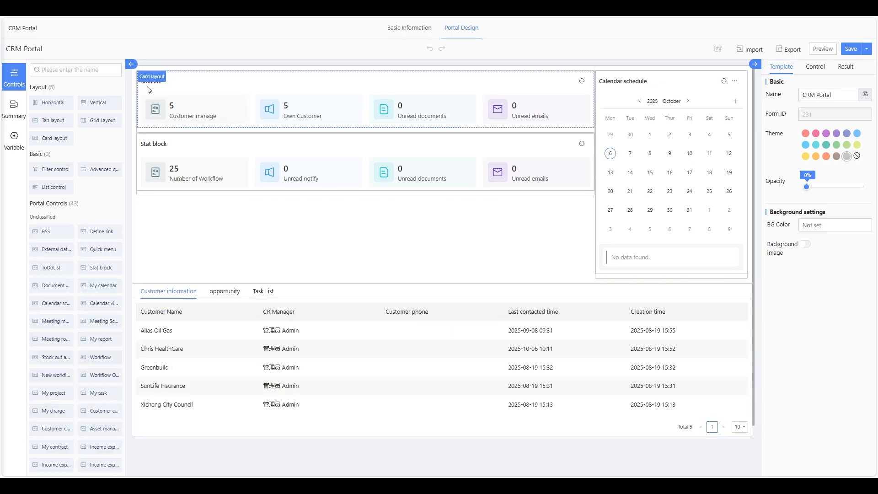
left_click(172, 111)
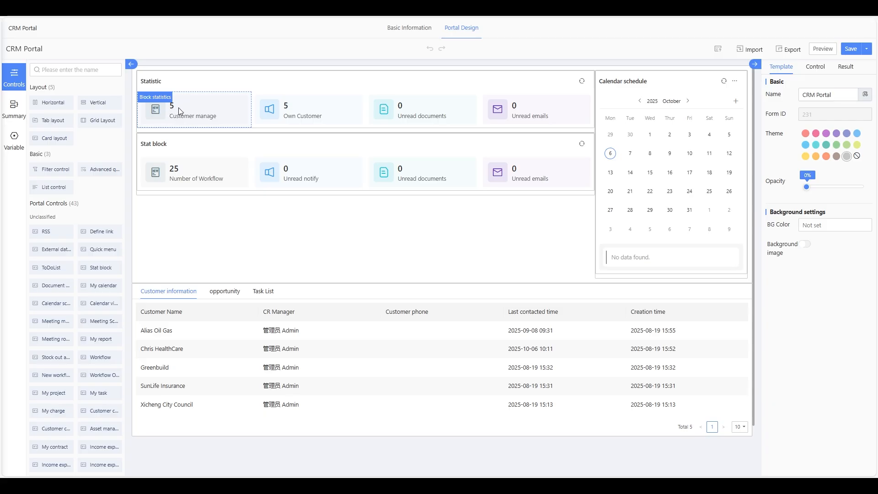
left_click(285, 110)
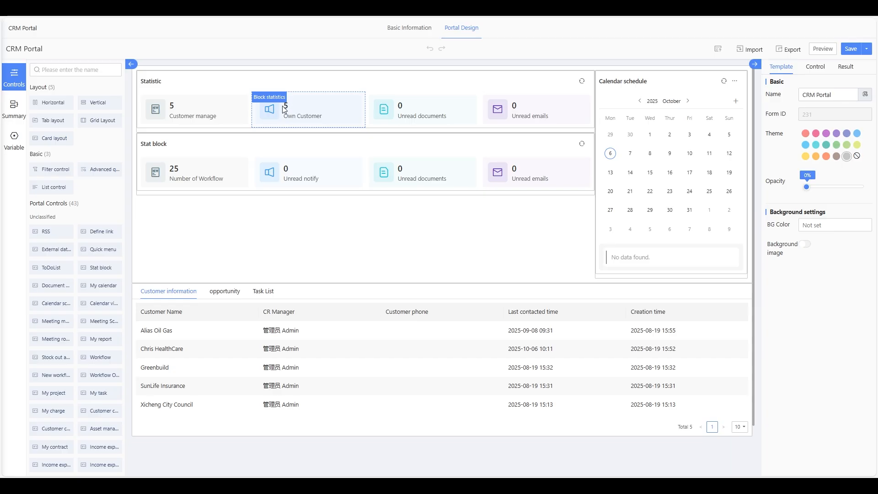
left_click(207, 109)
left_click(270, 115)
left_click(180, 170)
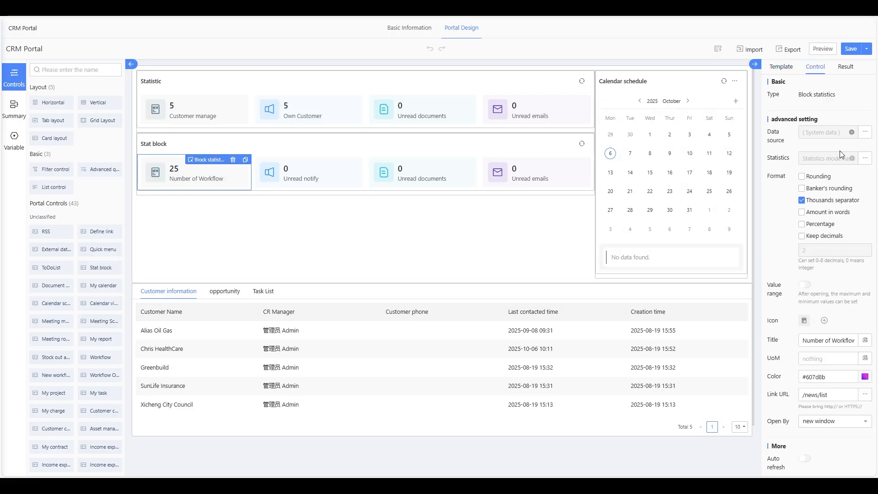
left_click(865, 159)
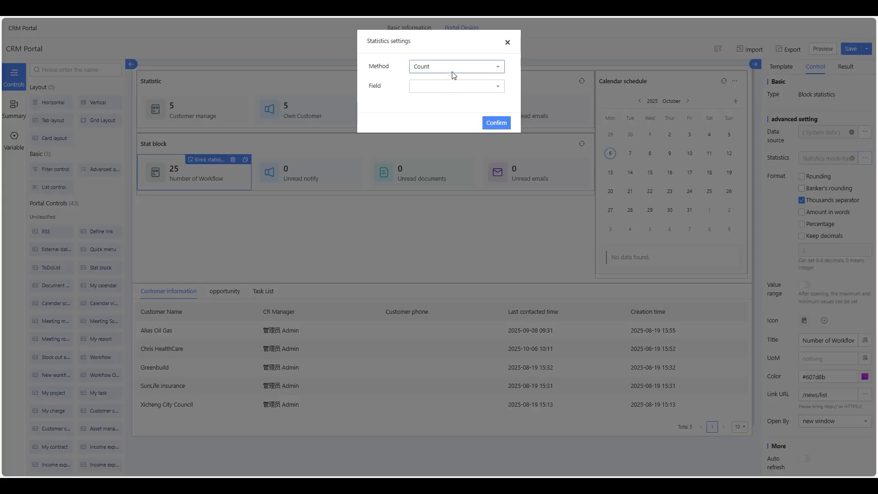
left_click(507, 43)
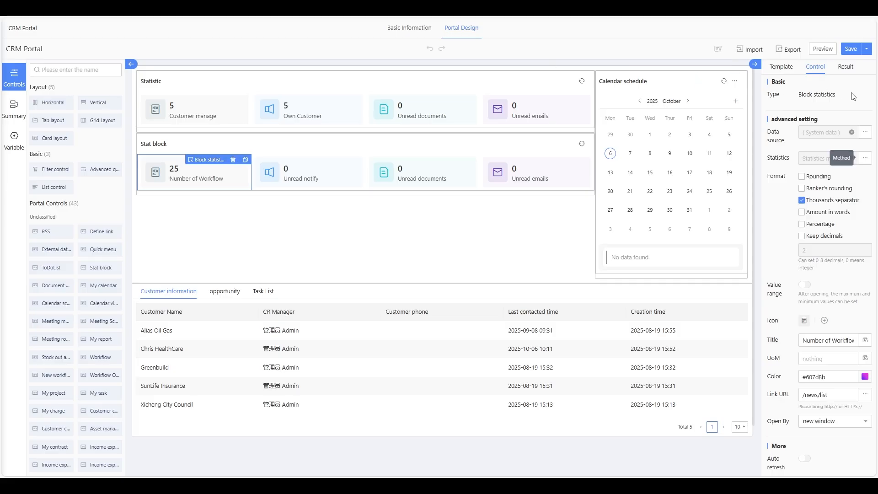
left_click(865, 132)
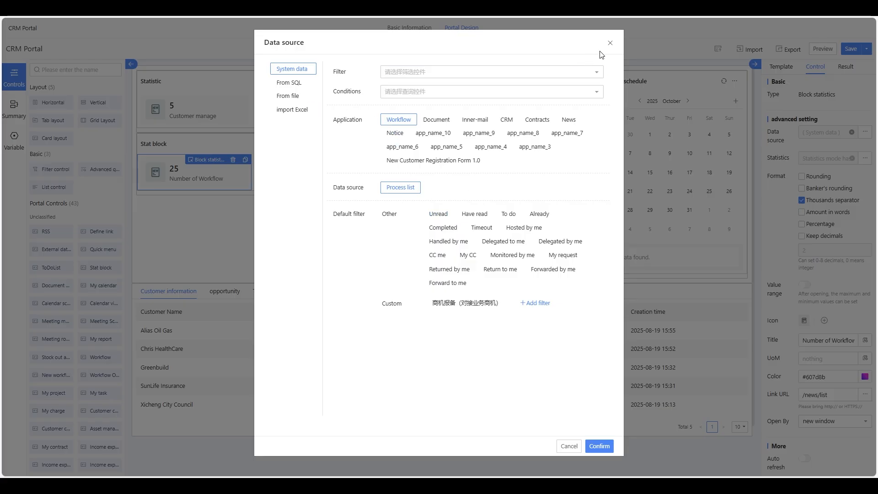
left_click(612, 43)
scroll(323, 203, "down", 1)
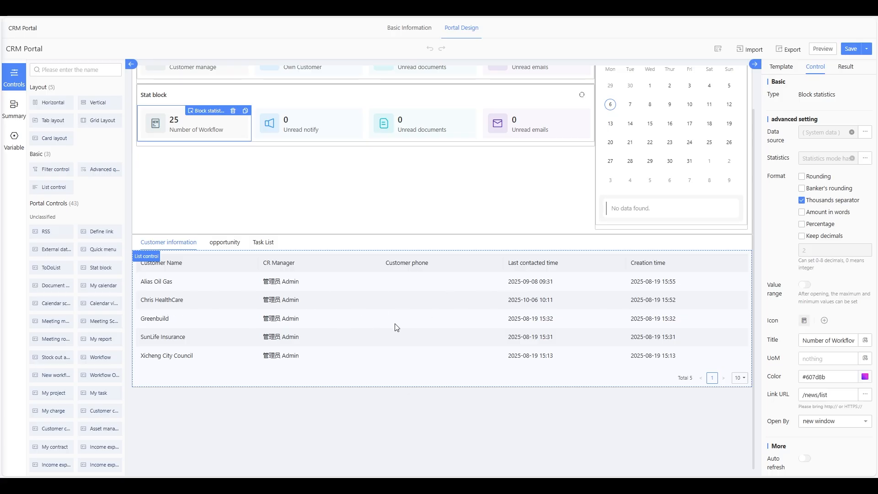
- Add a new card holding a Report element below the customer table
left_click(273, 412)
left_click_drag(43, 138, 208, 431)
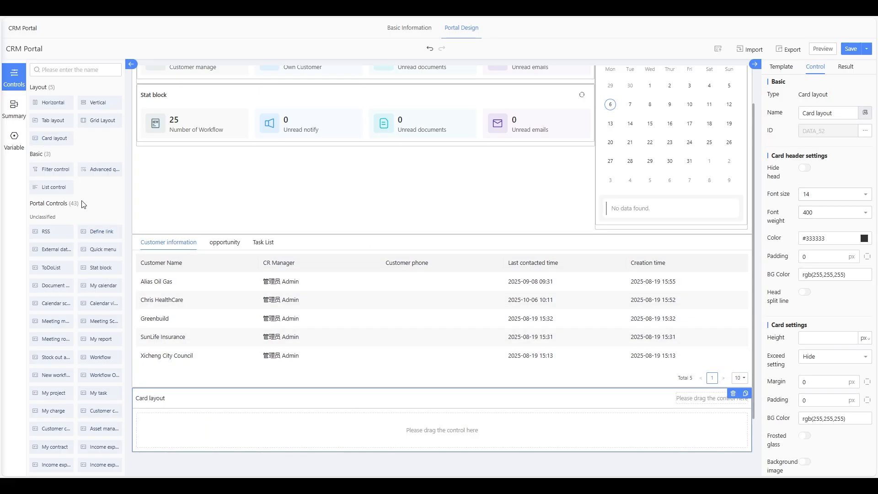
scroll(84, 200, "down", 3)
left_click_drag(51, 444, 221, 430)
scroll(422, 249, "down", 5)
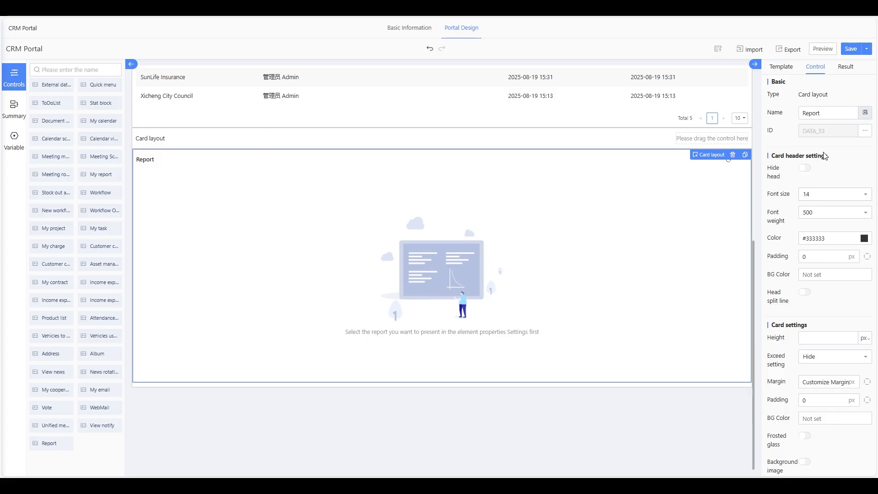
- Pick the Uncategorized 'Number of customers by status' report as the Report's data source
left_click(499, 270)
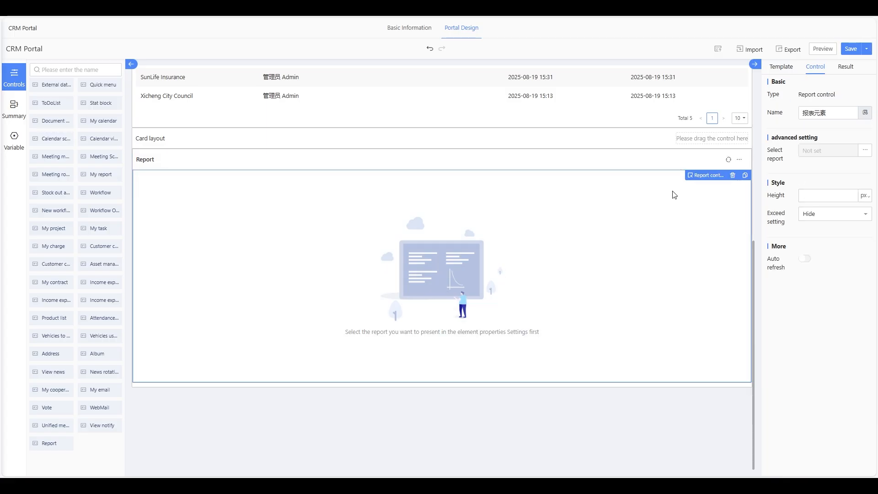
left_click(866, 151)
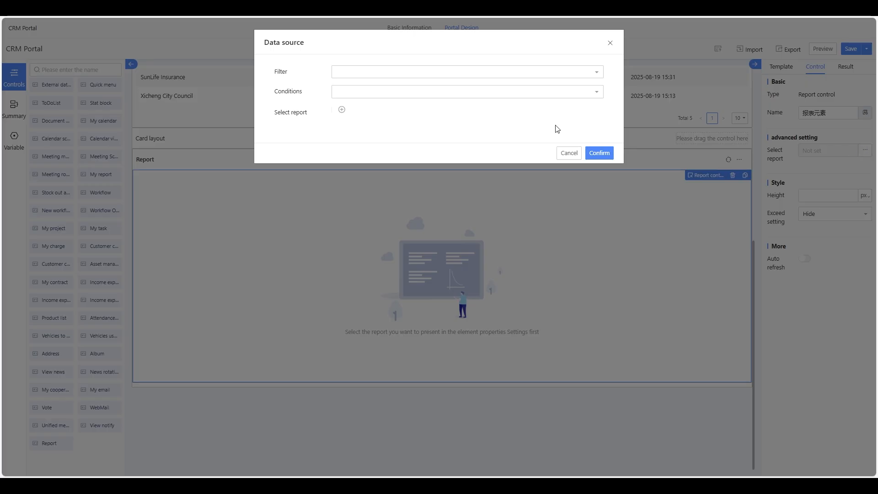
left_click(419, 113)
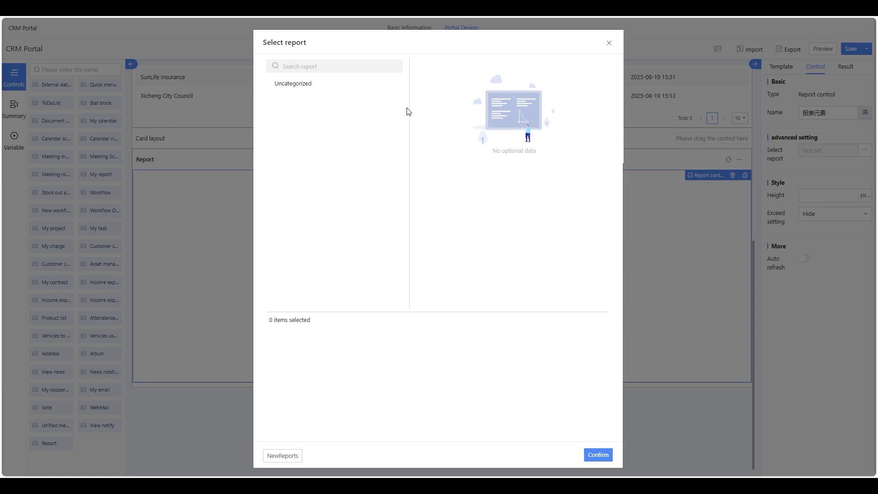
left_click(335, 86)
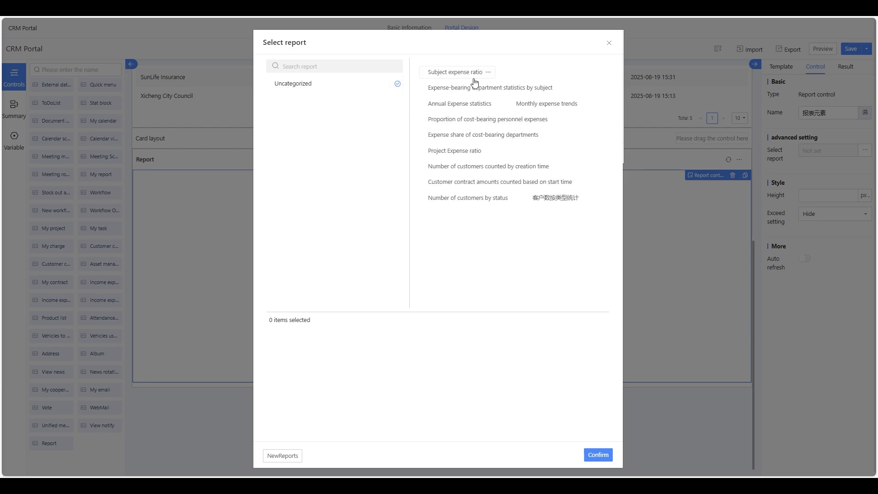
left_click(476, 203)
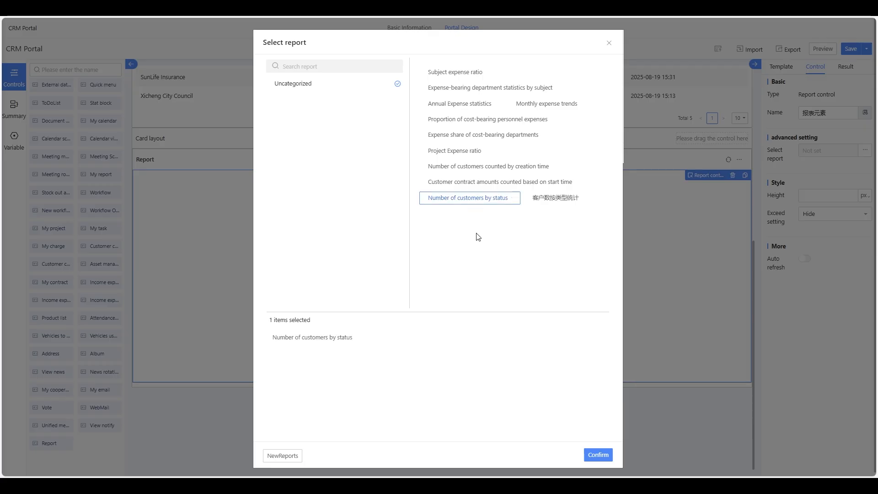
left_click(593, 456)
- Apply the data source and enable 60-second auto refresh on the chart
left_click(593, 153)
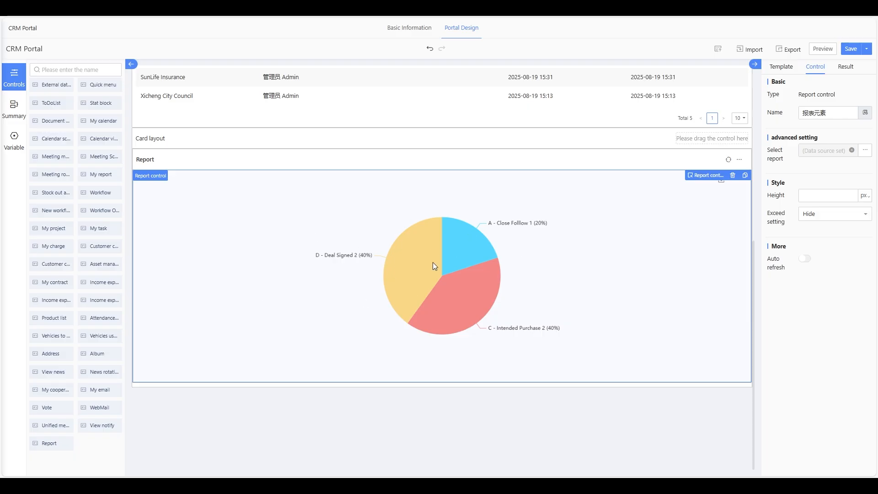
scroll(431, 264, "up", 4)
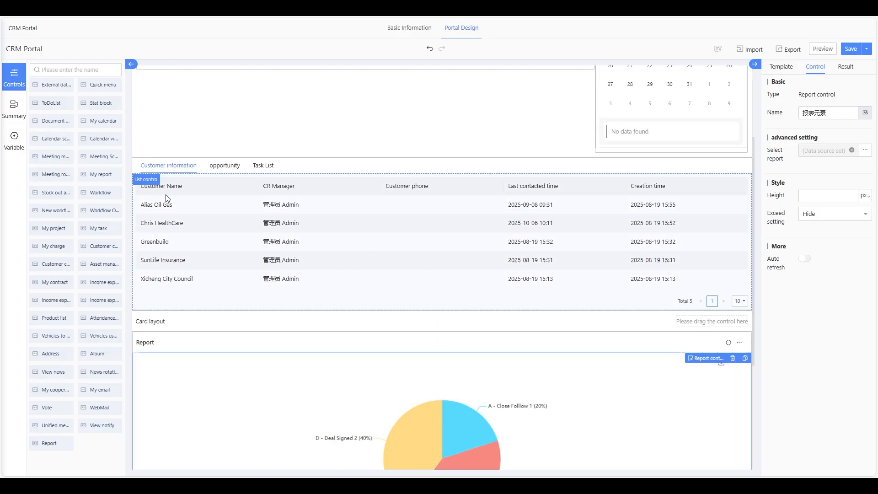
scroll(289, 273, "down", 4)
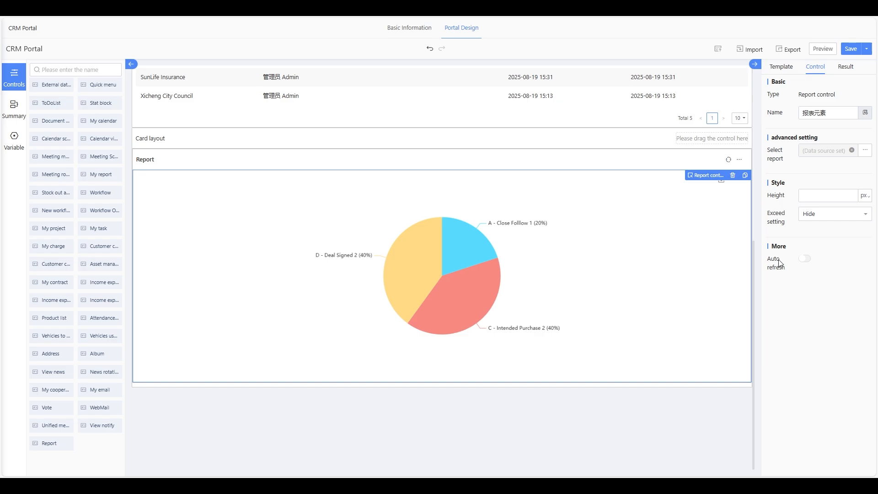
left_click(805, 259)
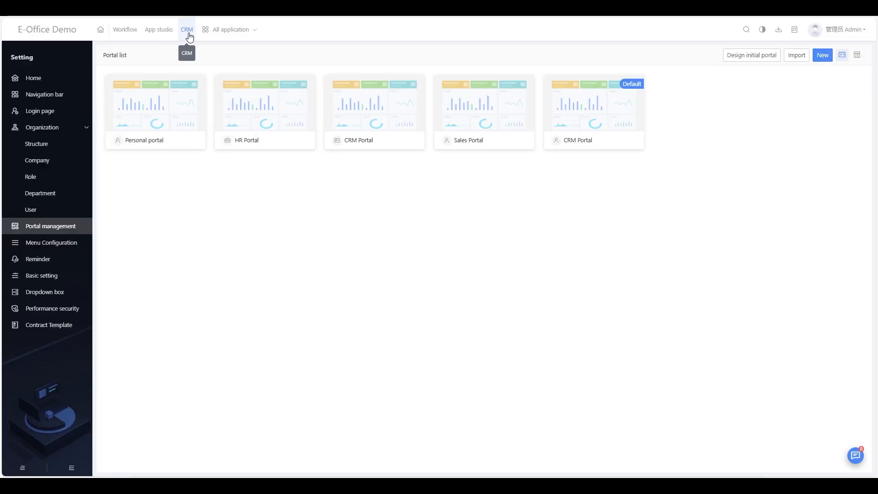
- Recheck the pie chart's data source settings and close them unchanged
left_click(188, 33)
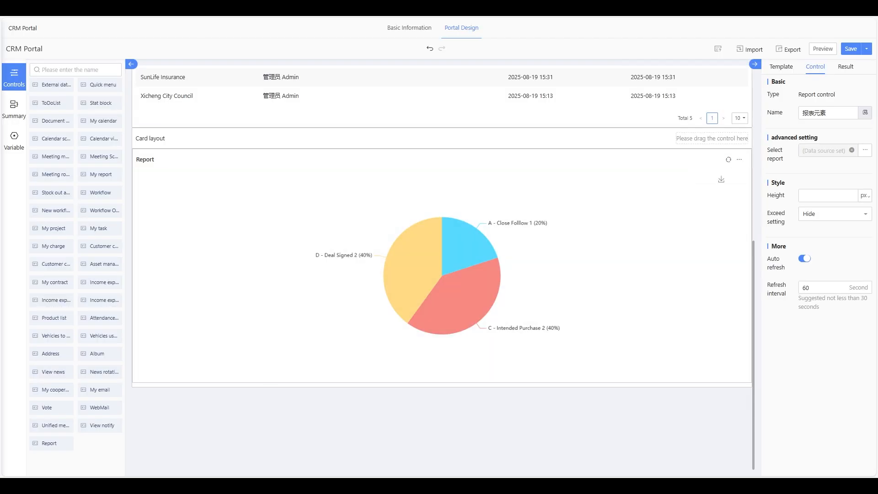
left_click(313, 235)
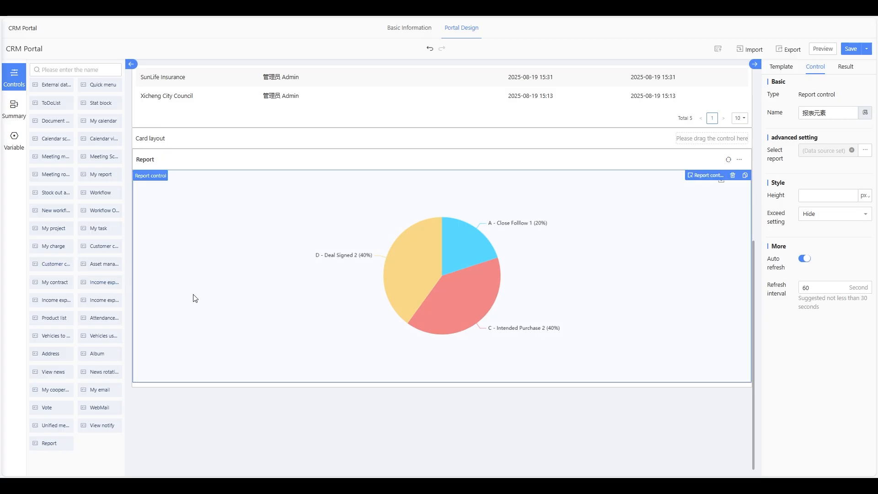
scroll(176, 236, "up", 5)
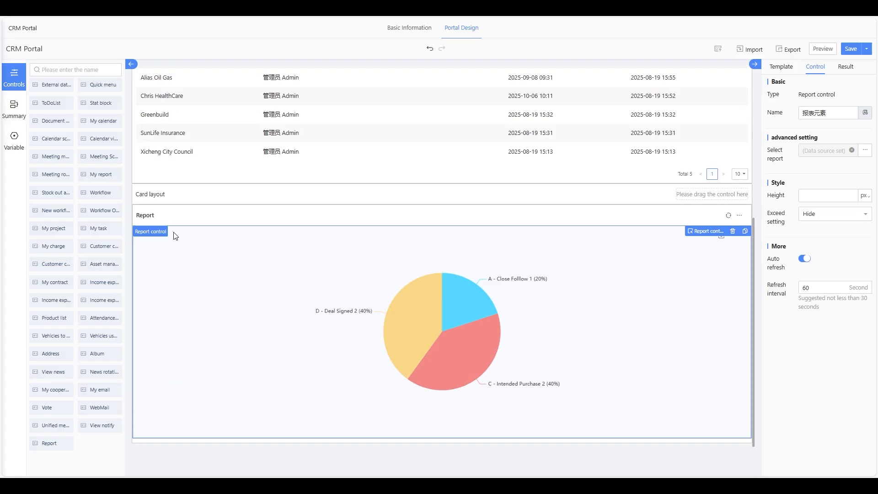
scroll(233, 296, "down", 5)
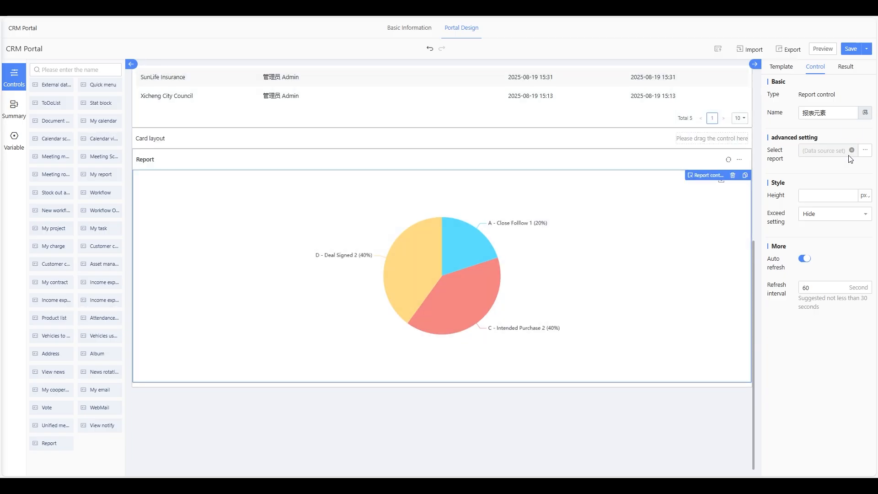
left_click(864, 151)
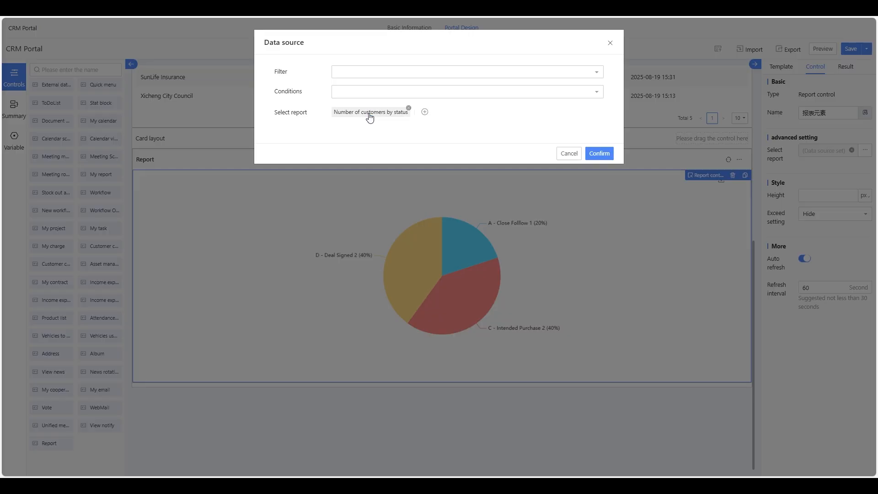
left_click(610, 43)
scroll(300, 259, "up", 5)
scroll(300, 259, "down", 5)
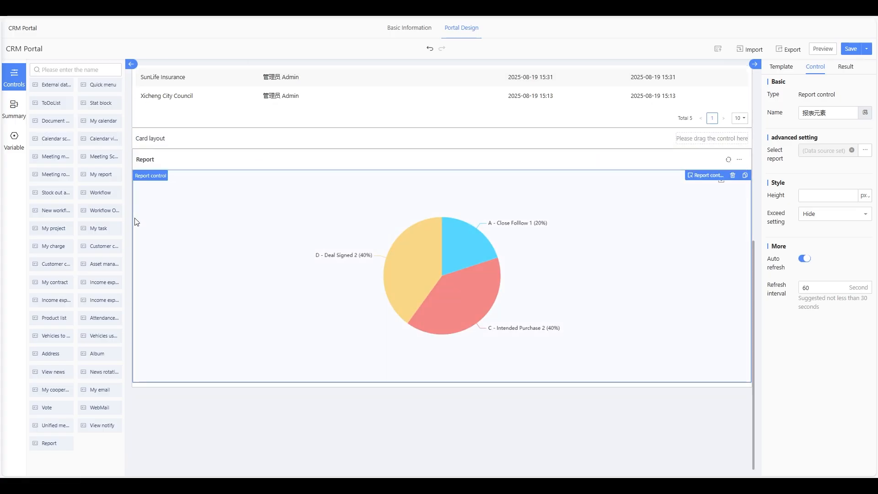
scroll(261, 247, "up", 5)
scroll(261, 247, "down", 5)
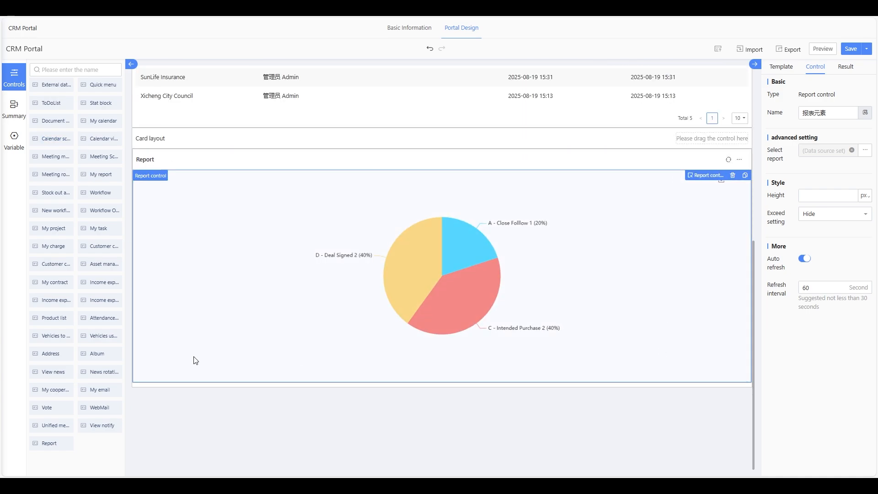
scroll(174, 243, "up", 6)
scroll(96, 158, "up", 2)
scroll(95, 157, "up", 2)
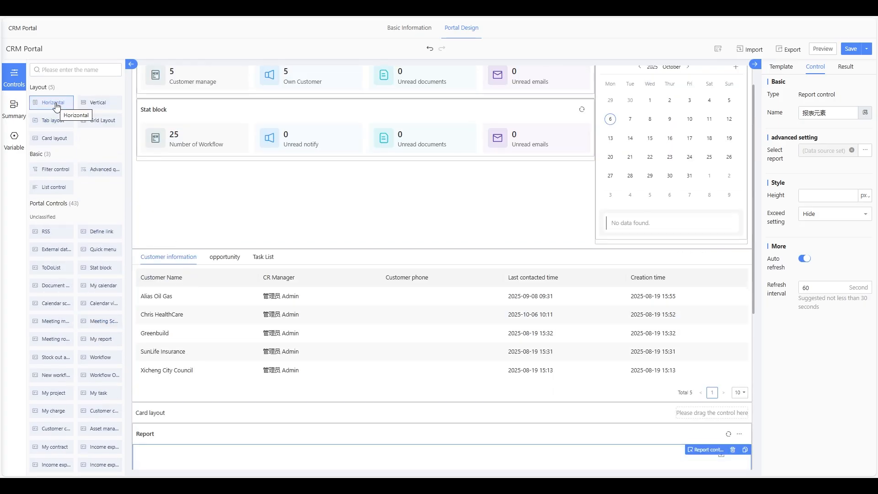
- Add a Horizontal row below the pie chart, removing a stray card layout
left_click_drag(62, 103, 368, 384)
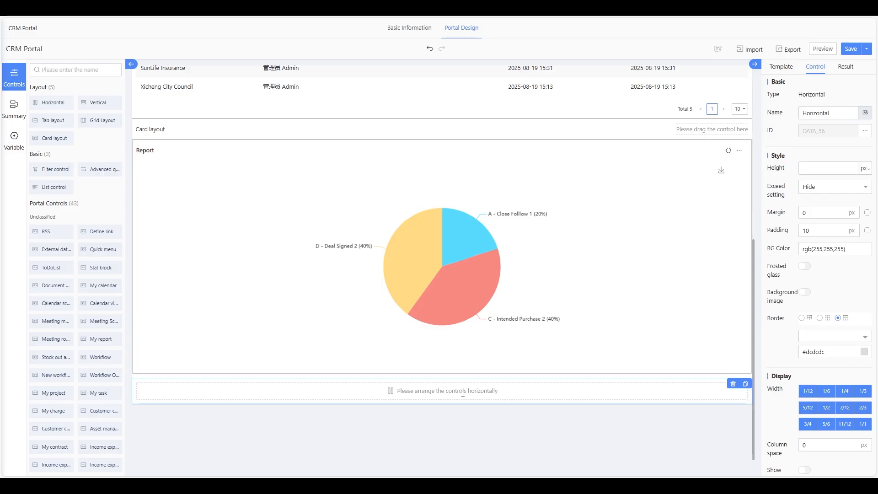
scroll(778, 366, "down", 2)
scroll(768, 369, "up", 2)
left_click_drag(63, 138, 291, 398)
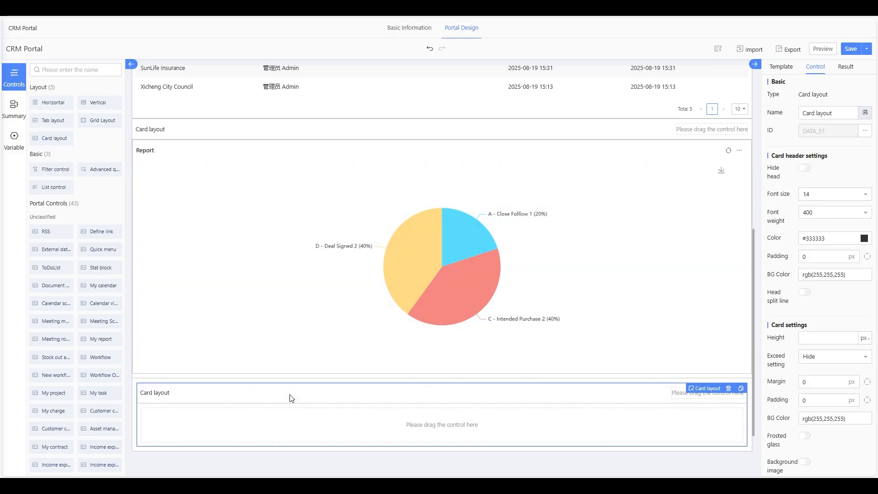
left_click(729, 388)
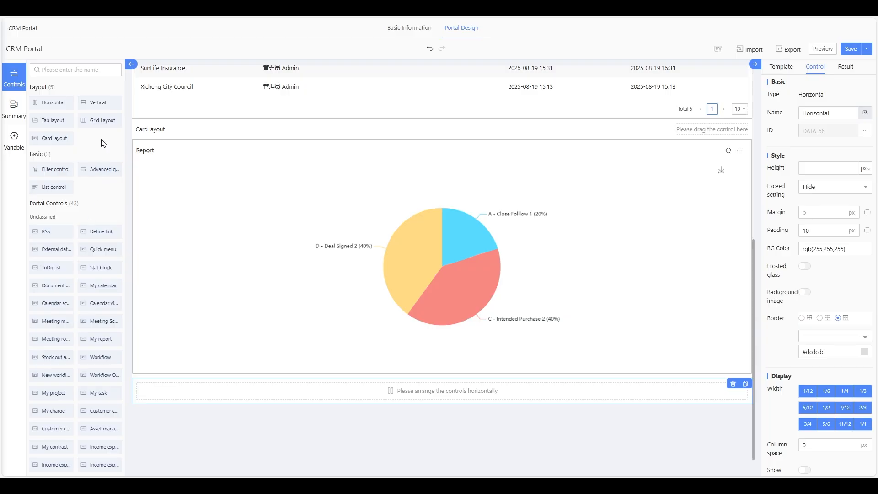
- Insert a 6:6 Grid Layout in the row with a card layout in each column
left_click_drag(103, 121, 344, 398)
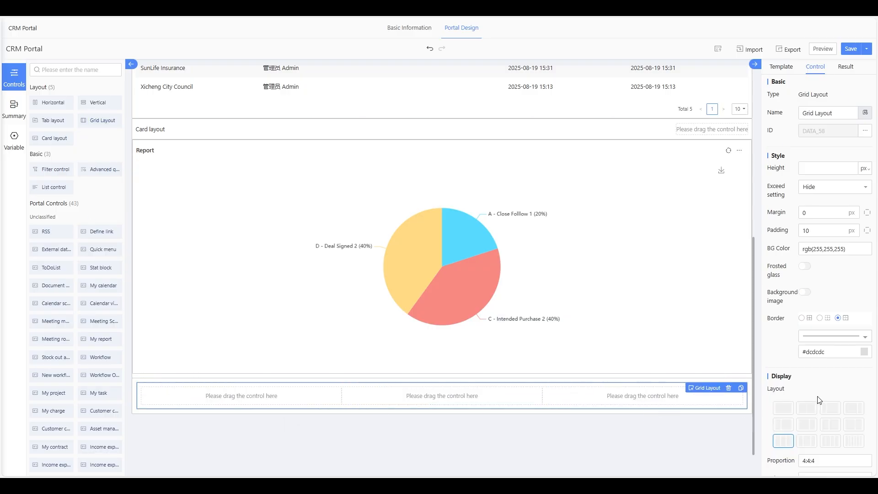
left_click(809, 409)
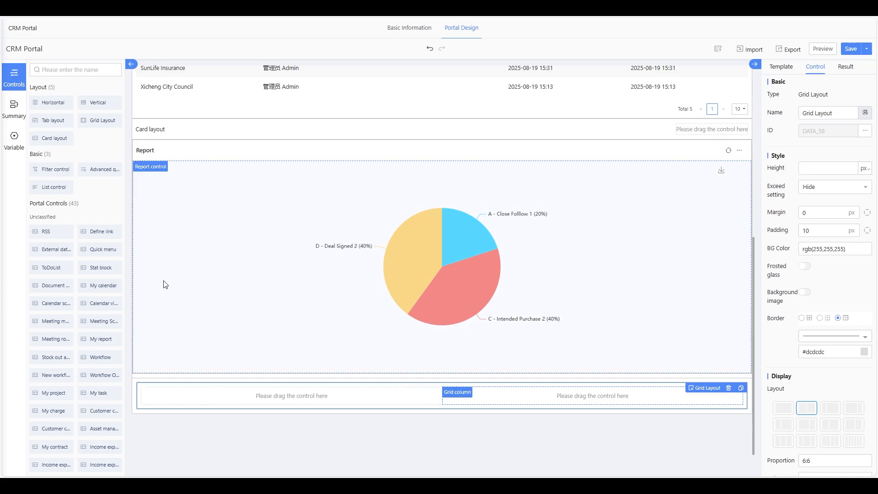
left_click_drag(54, 138, 231, 400)
scroll(232, 402, "down", 2)
left_click_drag(57, 138, 531, 349)
- Drop a Report element into the left card layout
left_click(402, 349)
scroll(78, 366, "down", 3)
left_click_drag(54, 443, 296, 361)
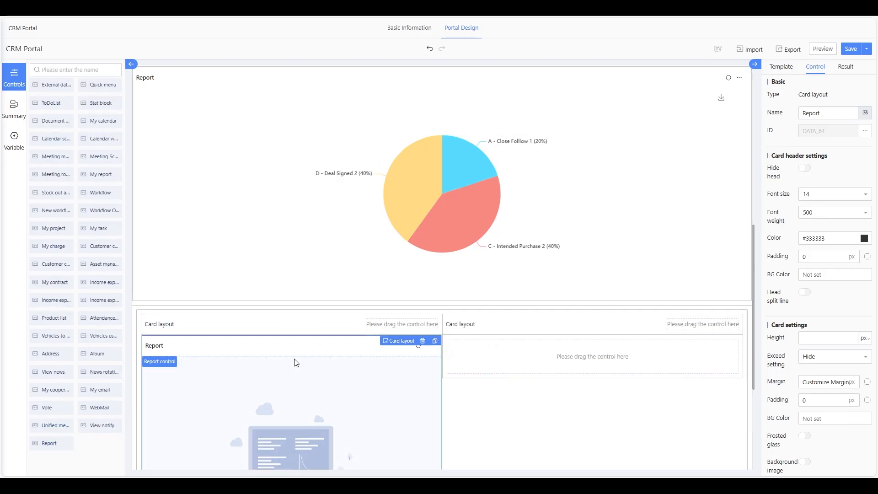
- Drop the Customer contact record control into the right card layout
left_click(586, 334)
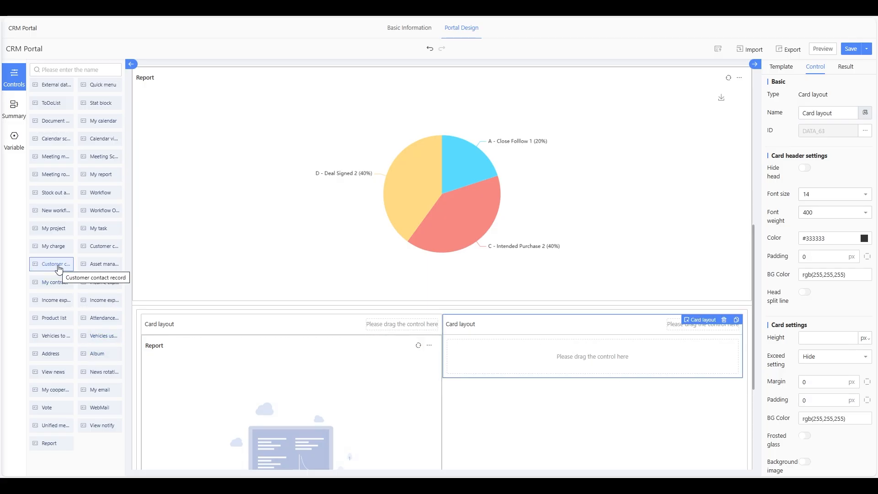
left_click_drag(59, 269, 608, 358)
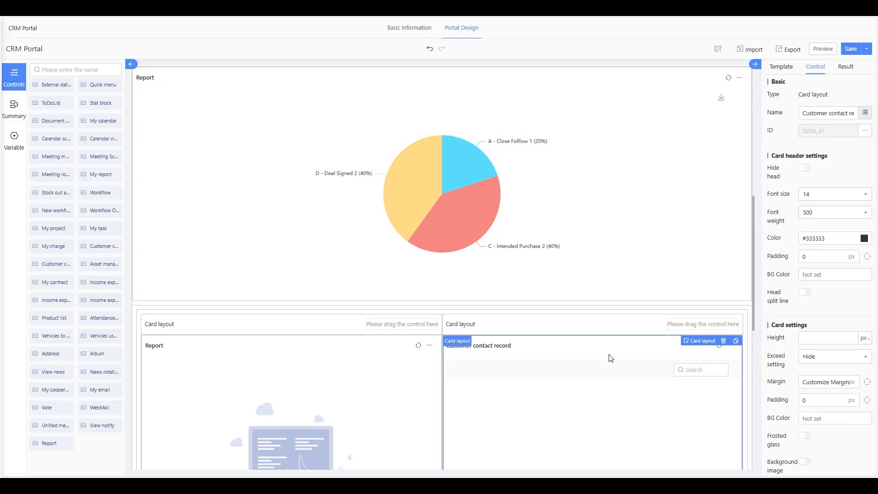
scroll(609, 358, "down", 3)
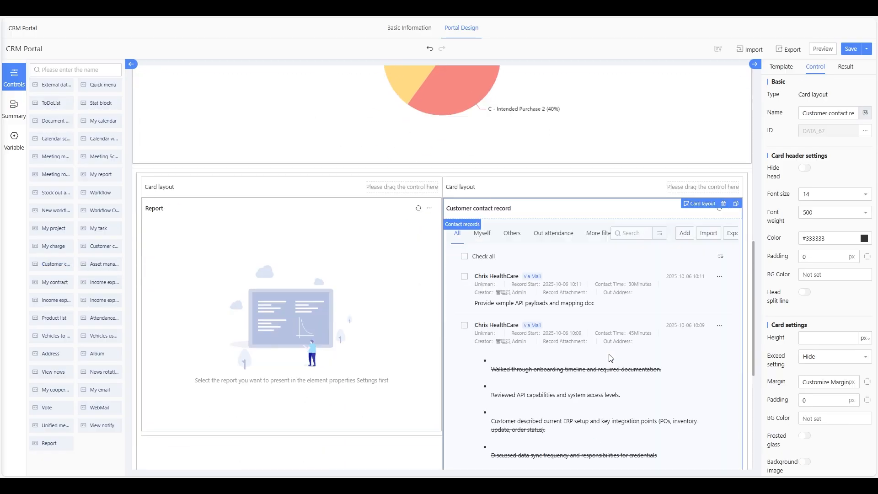
scroll(610, 357, "down", 2)
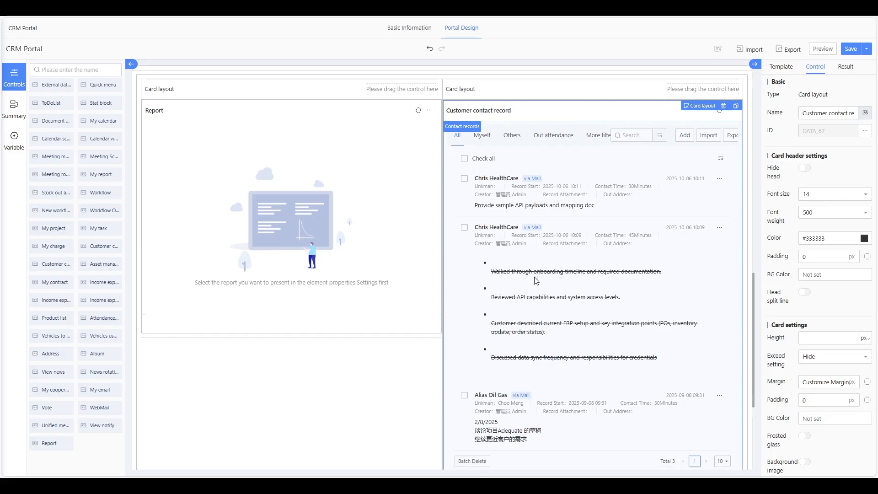
scroll(487, 406, "down", 3)
- Point the left Report at the Uncategorized 'Number of customers counted by creation time' report
scroll(274, 229, "up", 4)
left_click(213, 202)
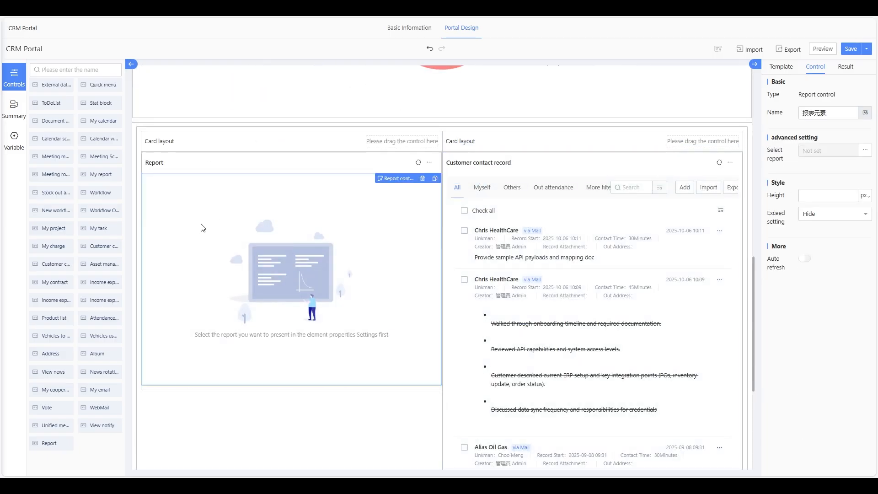
left_click(865, 150)
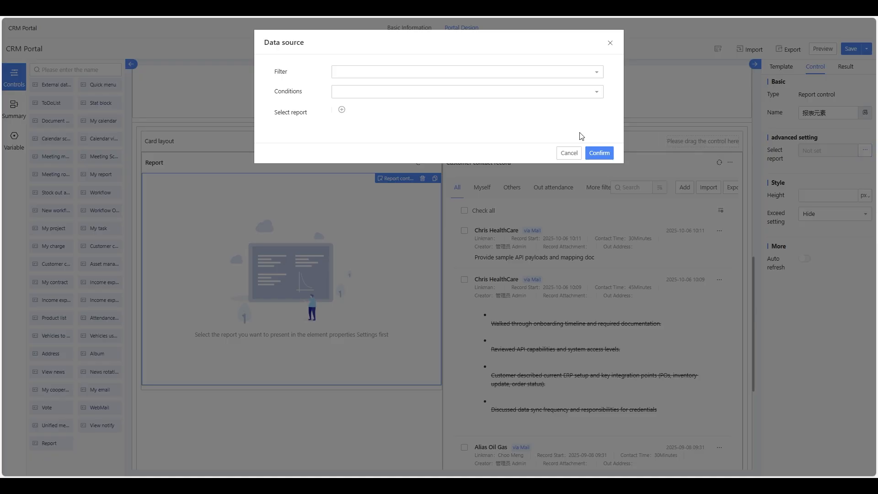
left_click(421, 114)
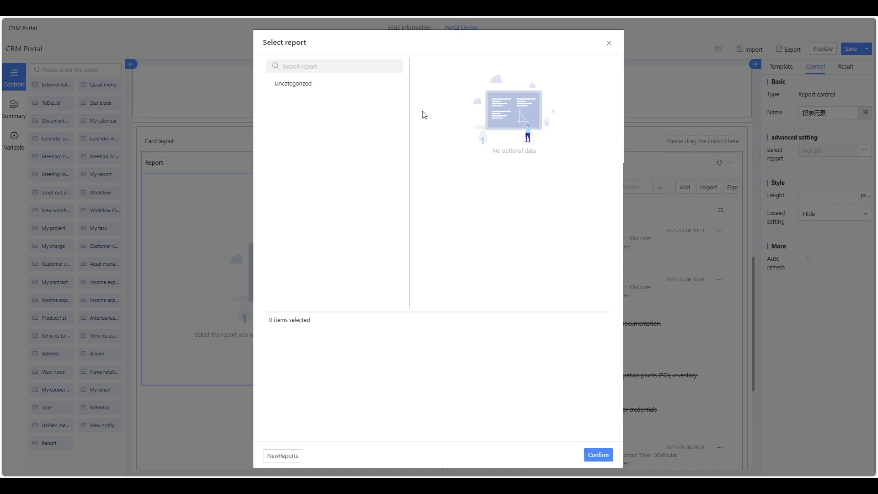
left_click(344, 83)
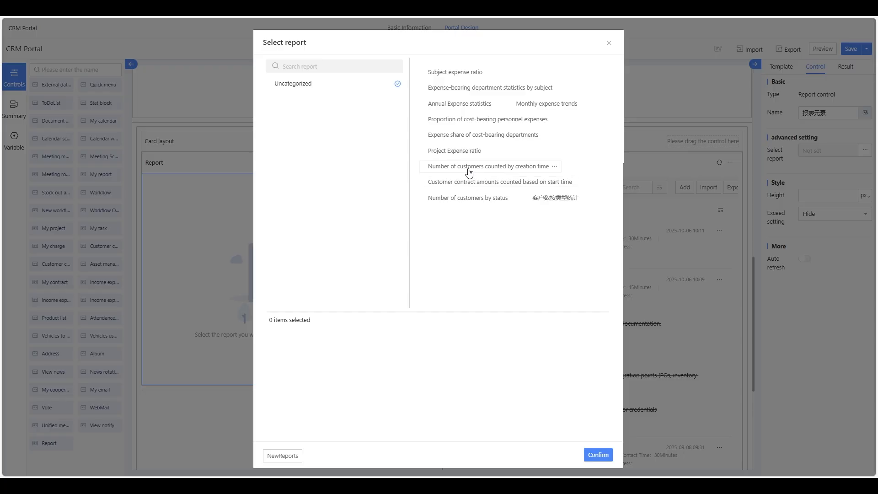
left_click(470, 183)
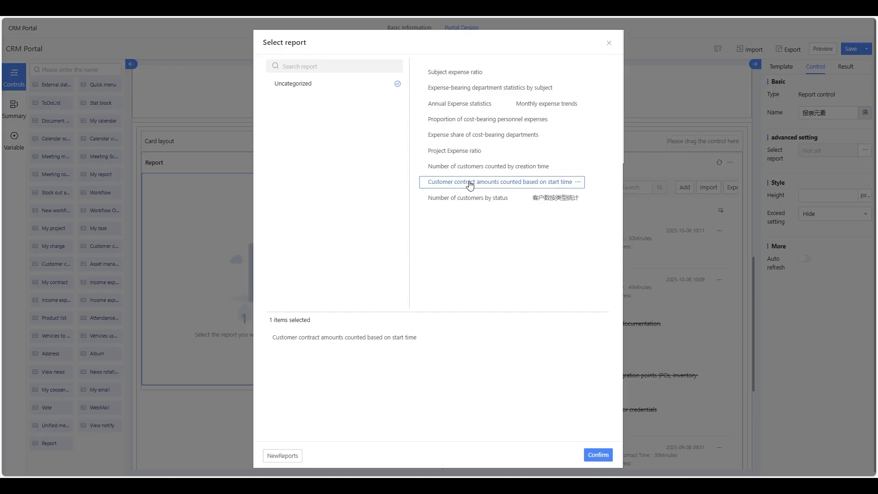
left_click(497, 169)
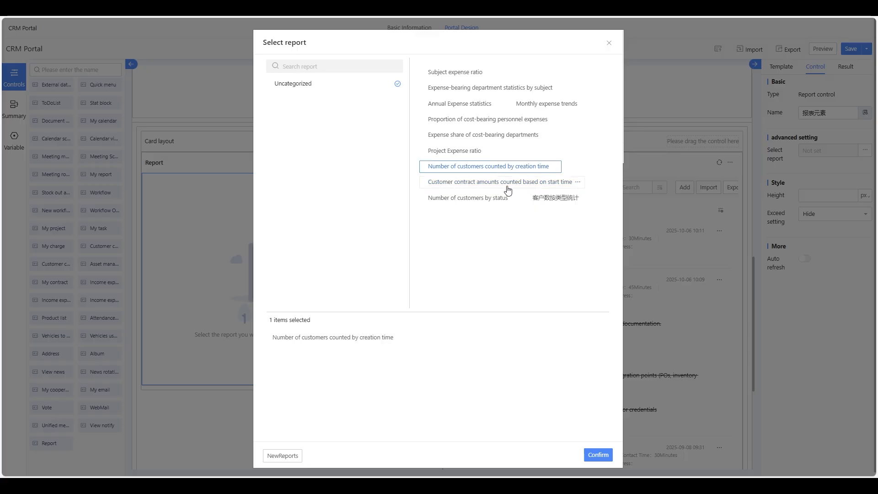
left_click(600, 455)
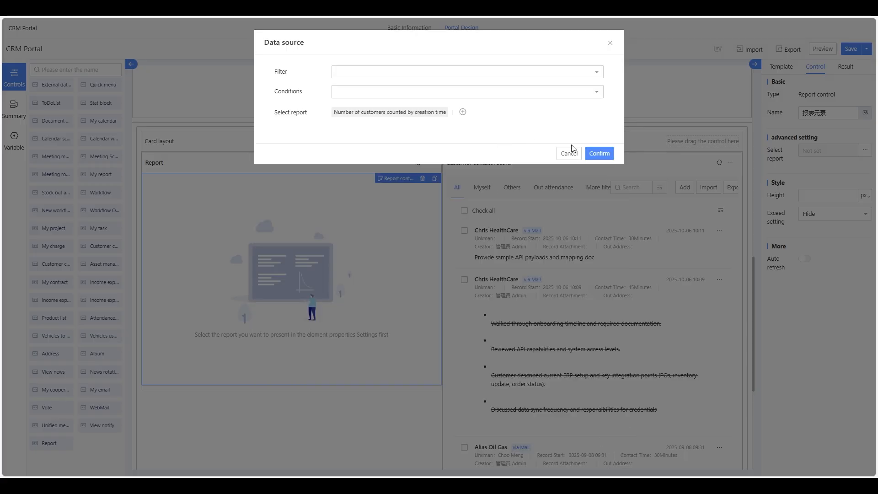
left_click(598, 156)
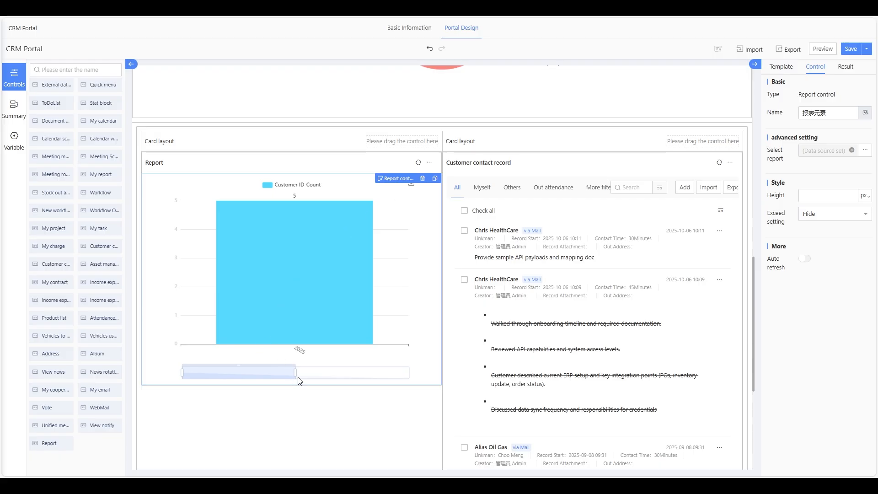
- Set the left report control's Exceed overflow setting to Scroll
left_click_drag(295, 373, 250, 373)
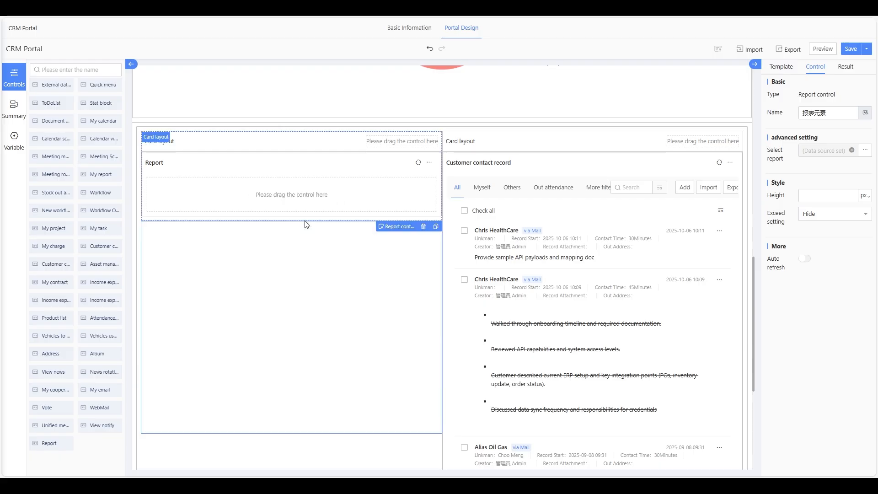
key("ctrl+z")
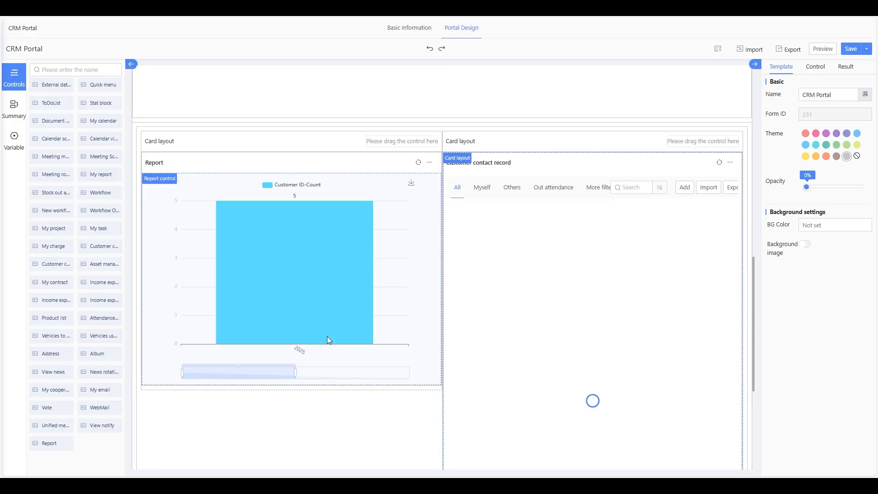
left_click(379, 227)
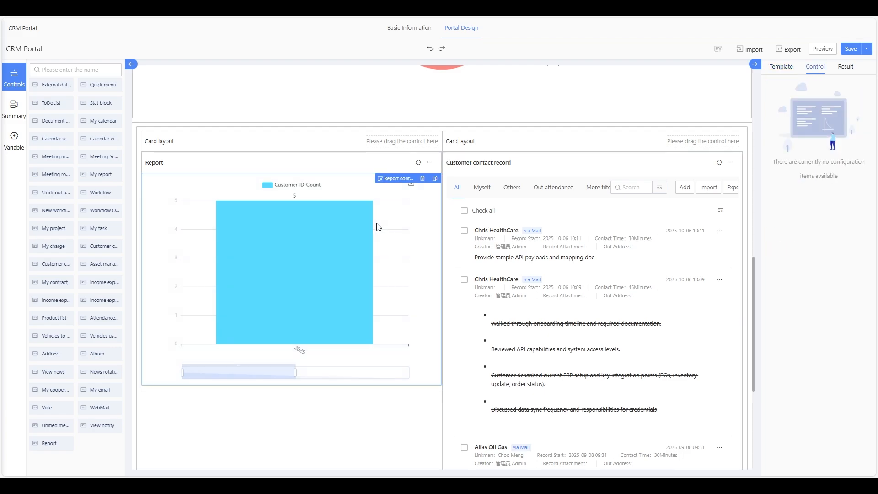
left_click(289, 252)
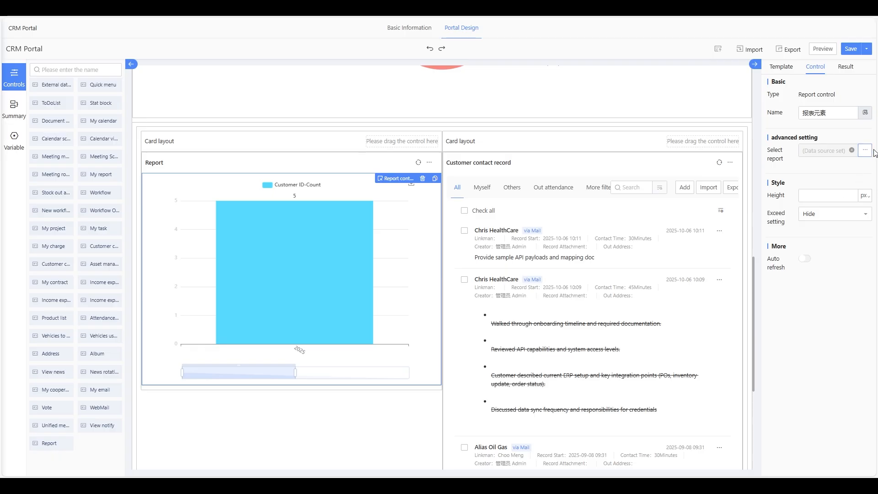
left_click(862, 218)
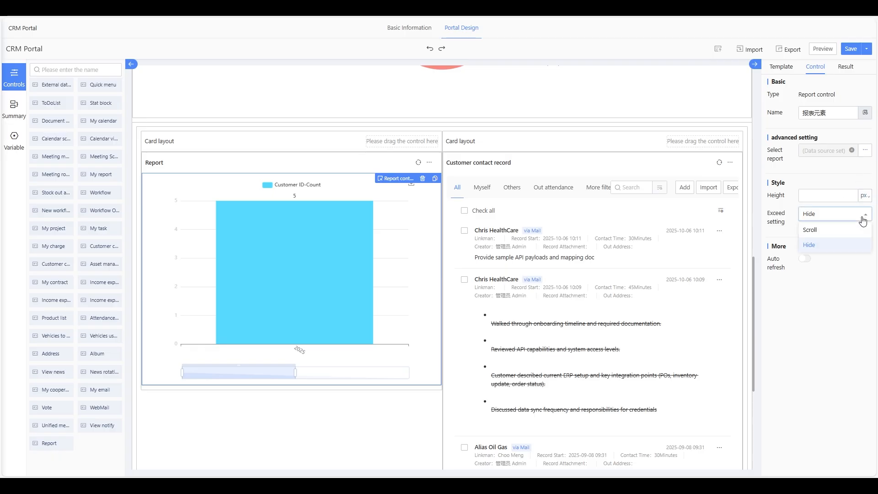
left_click(844, 233)
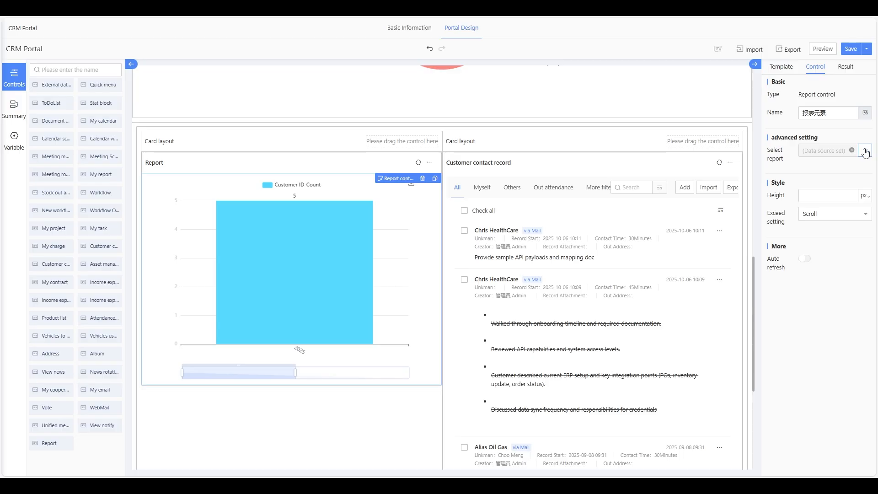
- Clear the previously chosen report from the data source and bring up the report list
left_click(786, 69)
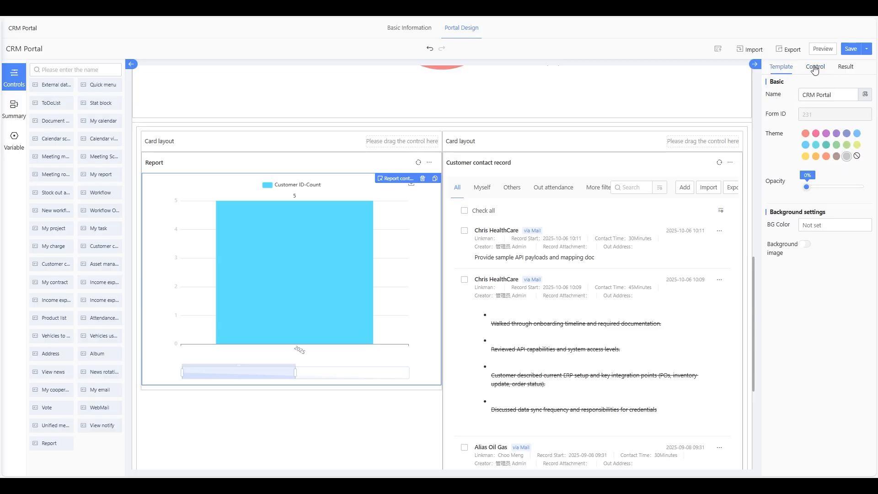
left_click(815, 67)
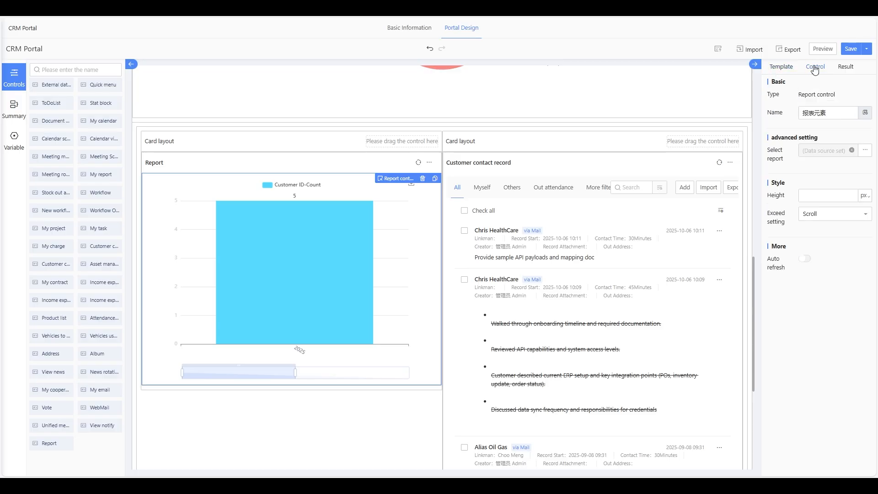
left_click(867, 151)
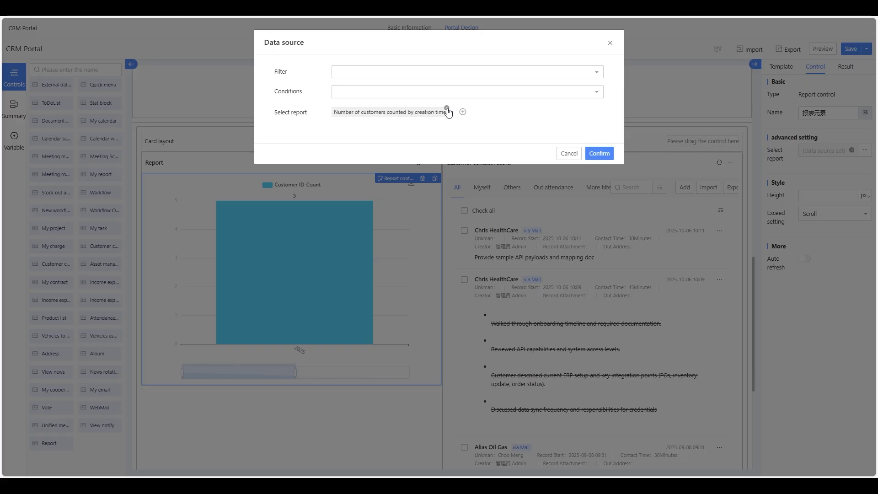
left_click(447, 112)
left_click(419, 113)
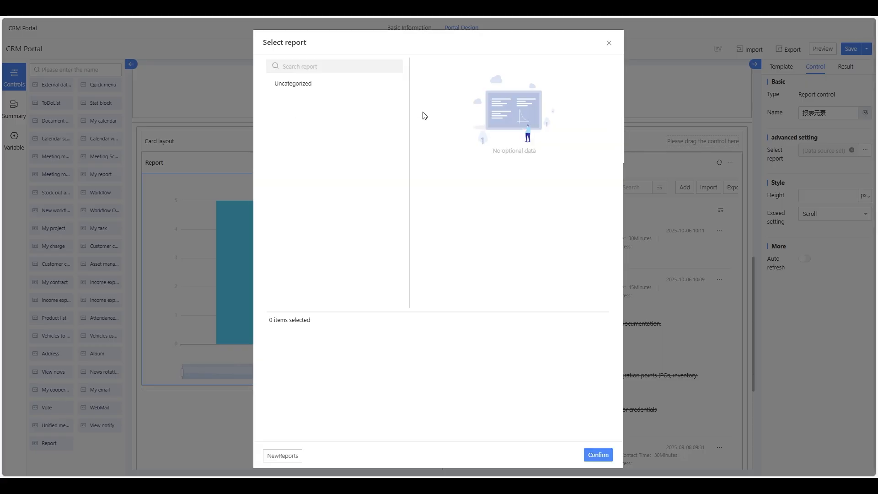
- Switch the report to Uncategorized 'Customer contract amounts counted based on start time' and apply it
left_click(360, 84)
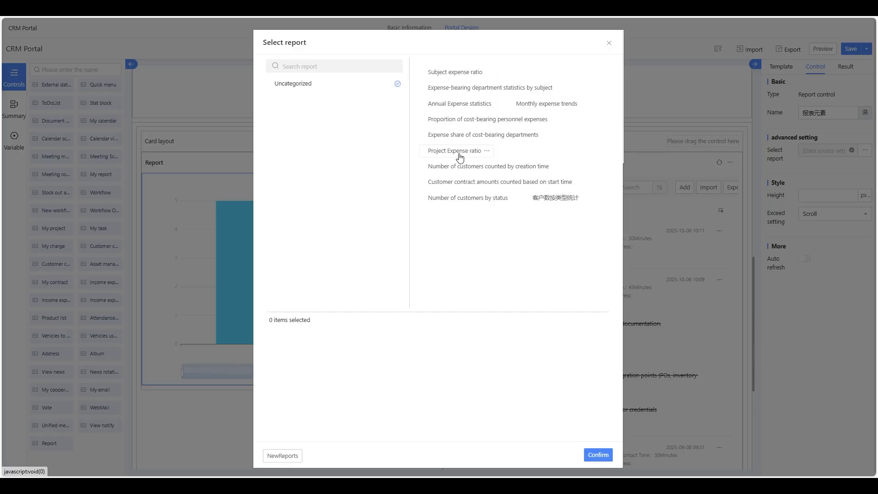
left_click(463, 181)
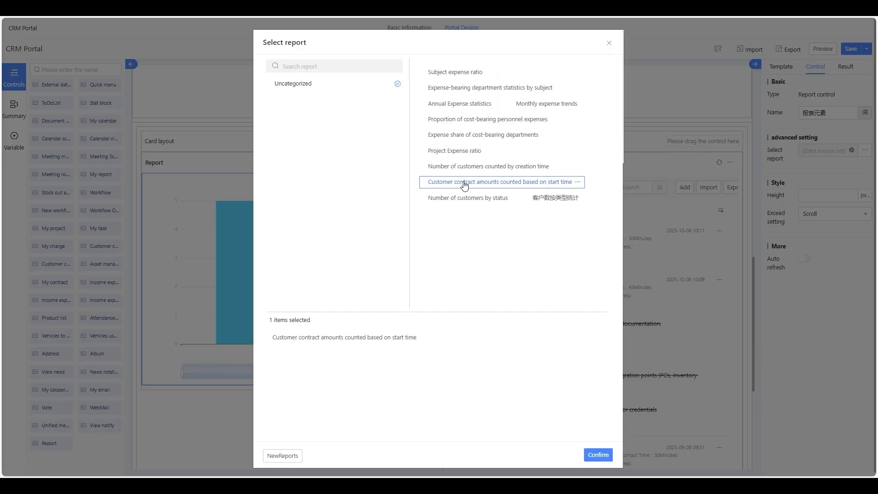
left_click(596, 456)
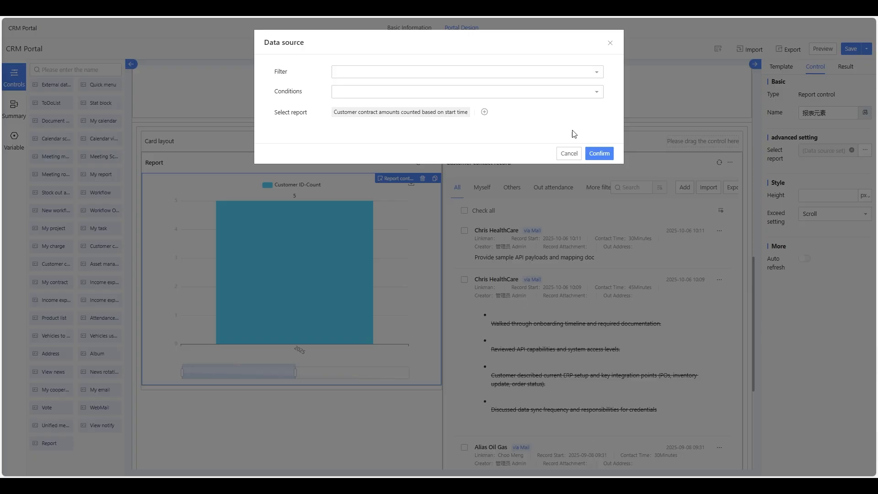
left_click(596, 156)
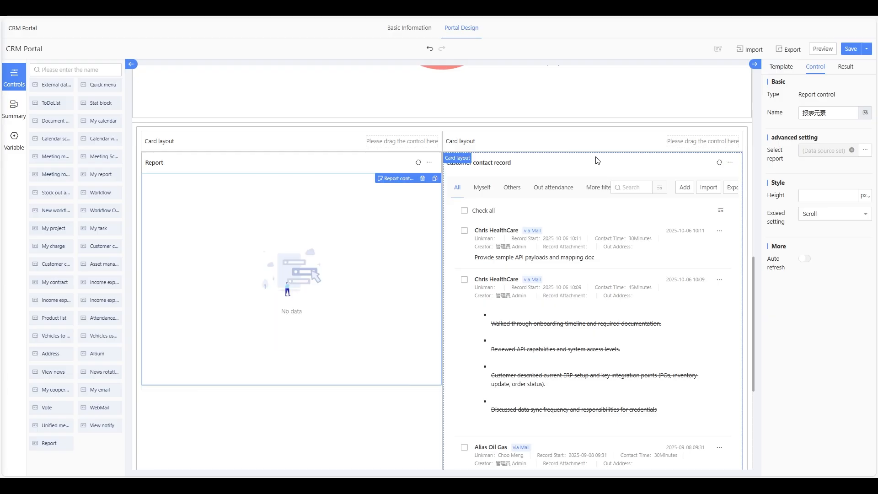
- Delete the report control from the left Report card
left_click(424, 179)
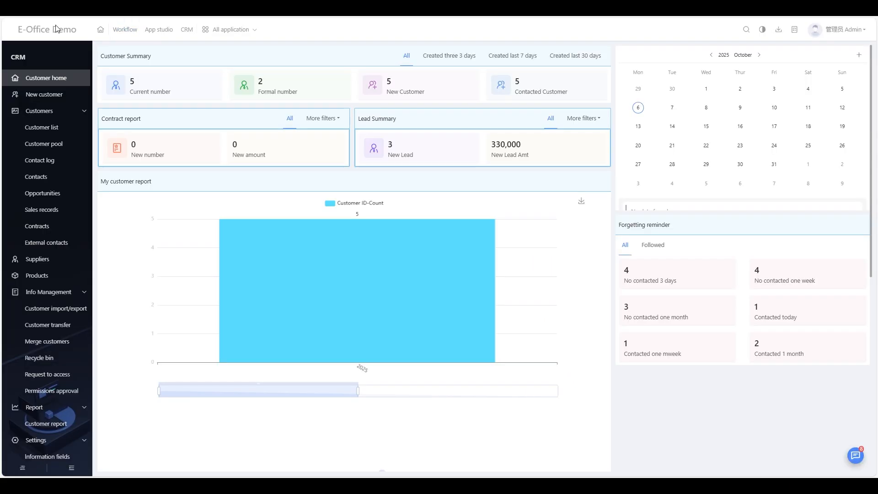
mouse_move(350, 239)
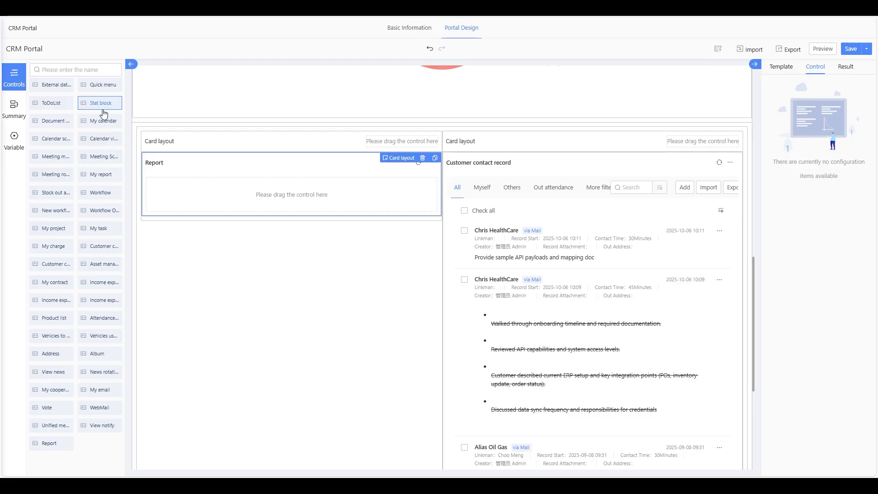
- Place a ToDoList in the Report card, select it, and save the CRM Portal design
left_click_drag(55, 105, 308, 196)
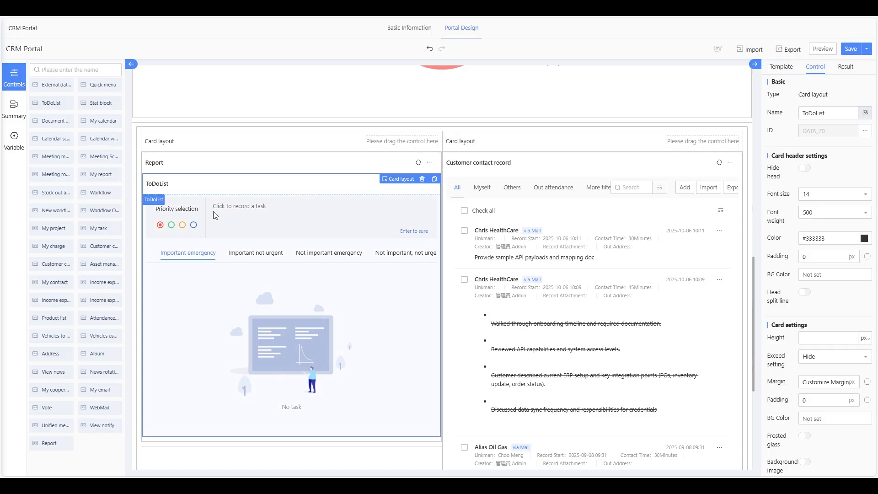
left_click(237, 211)
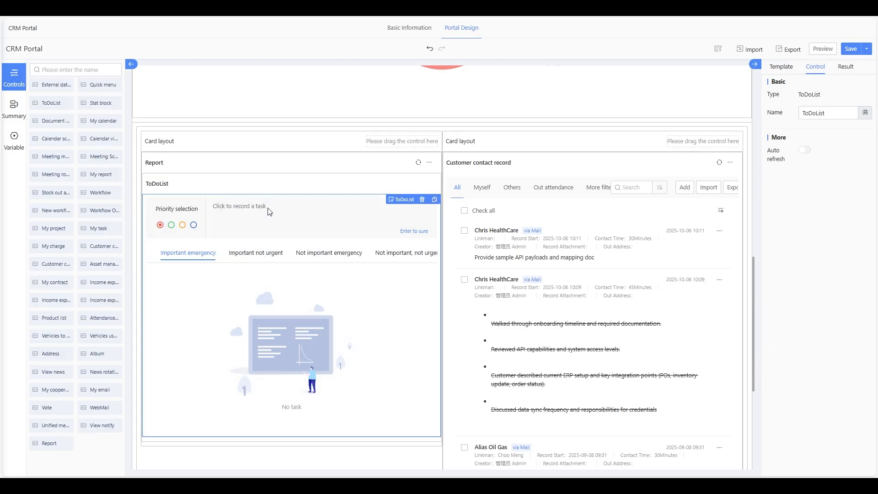
left_click(851, 49)
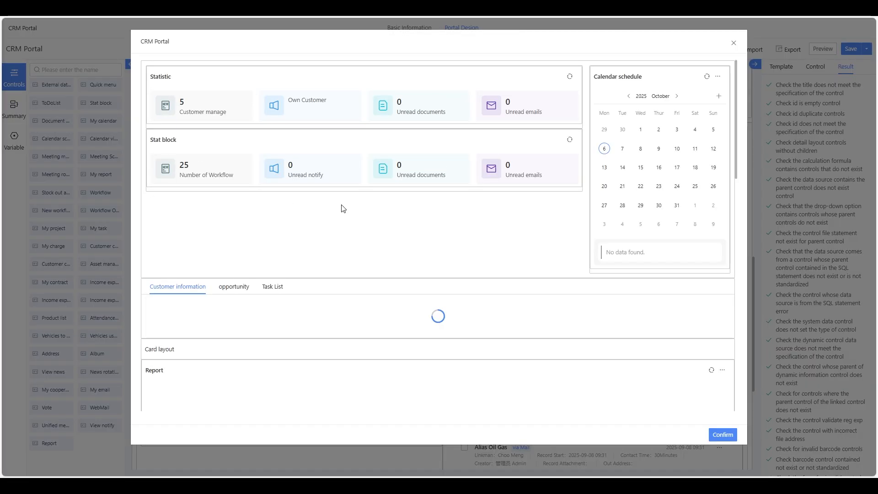
- Add task 'a' to the ToDoList in the preview, then close the preview
scroll(343, 209, "down", 5)
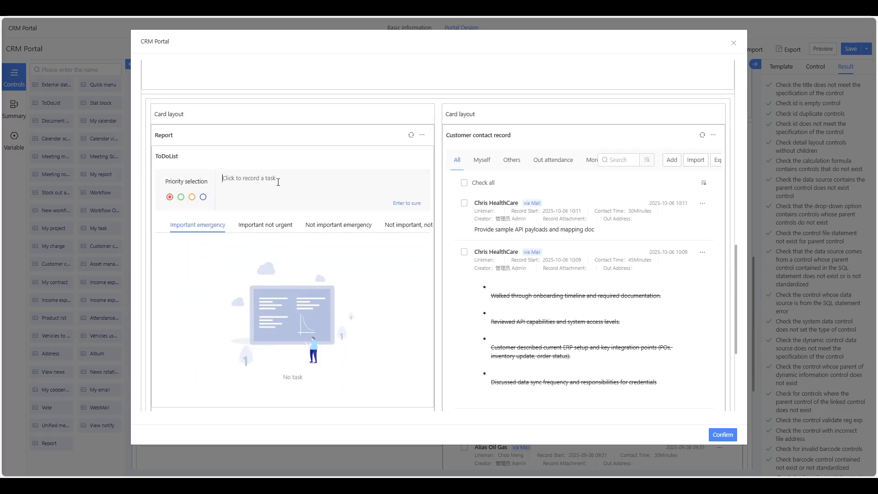
type("aqwee")
left_click(409, 205)
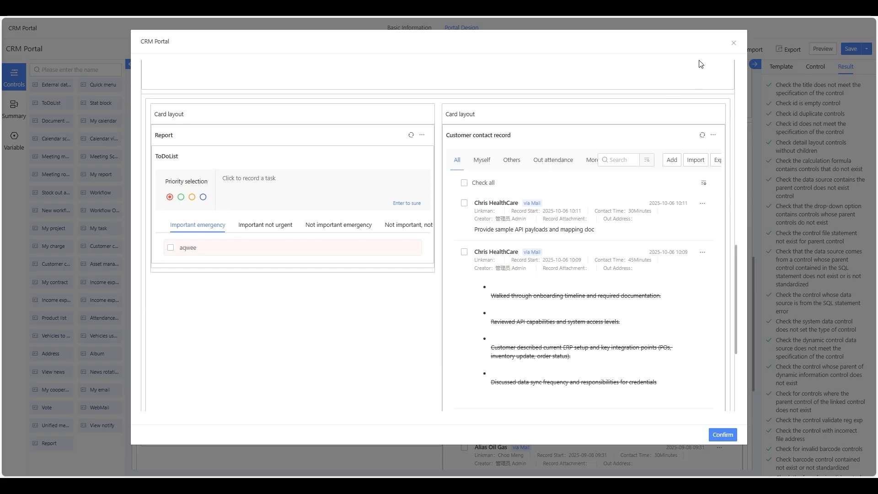
left_click(734, 43)
scroll(645, 157, "up", 10)
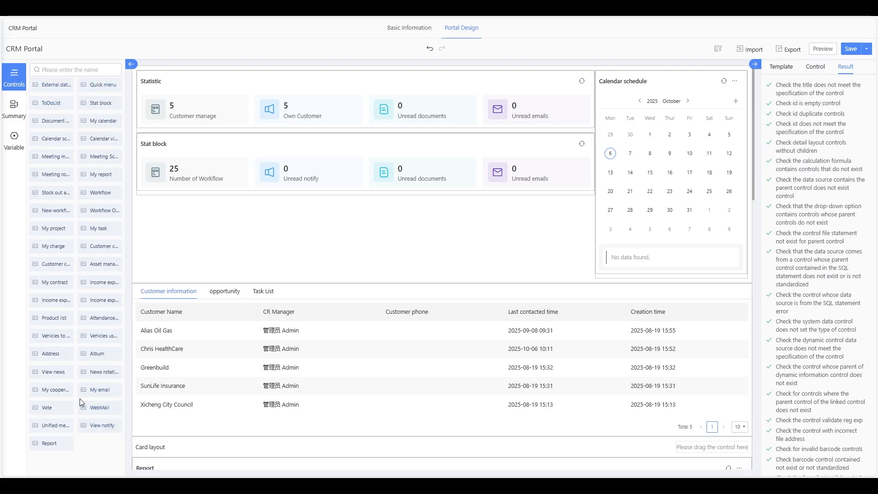
- Scroll up the controls list and briefly open the Variable library, which lists 0 variables
scroll(104, 105, "up", 3)
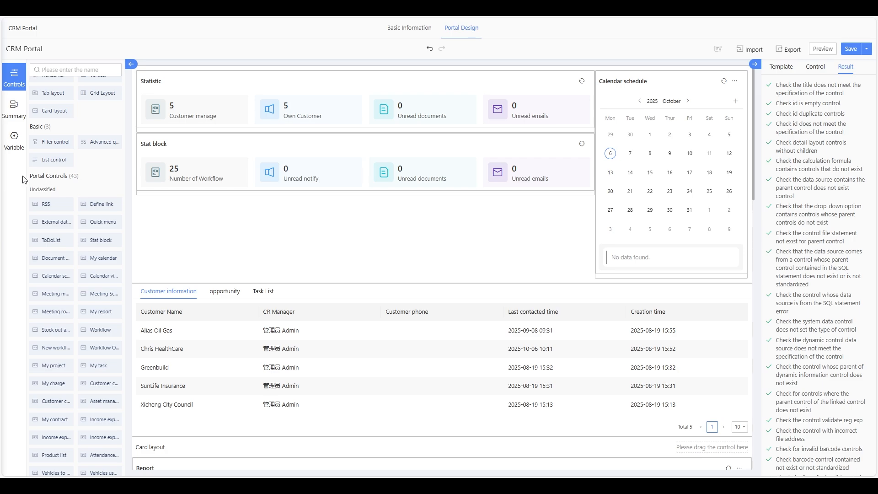
scroll(76, 180, "up", 1)
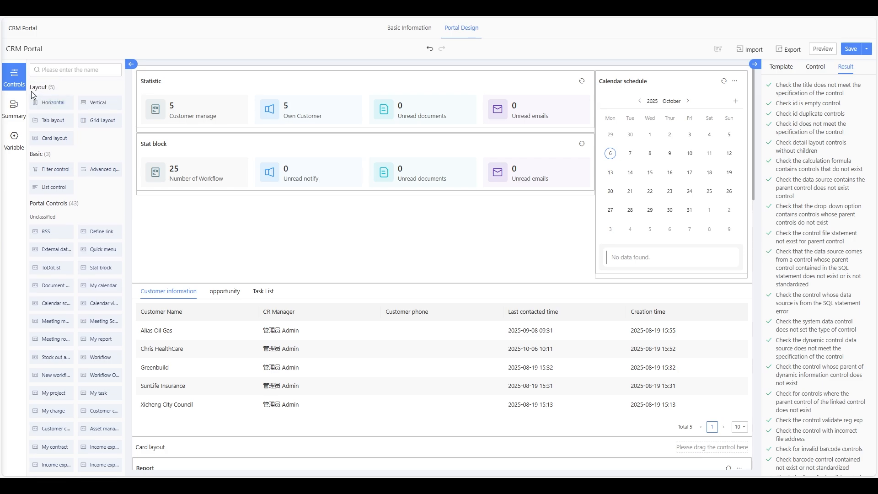
left_click(14, 137)
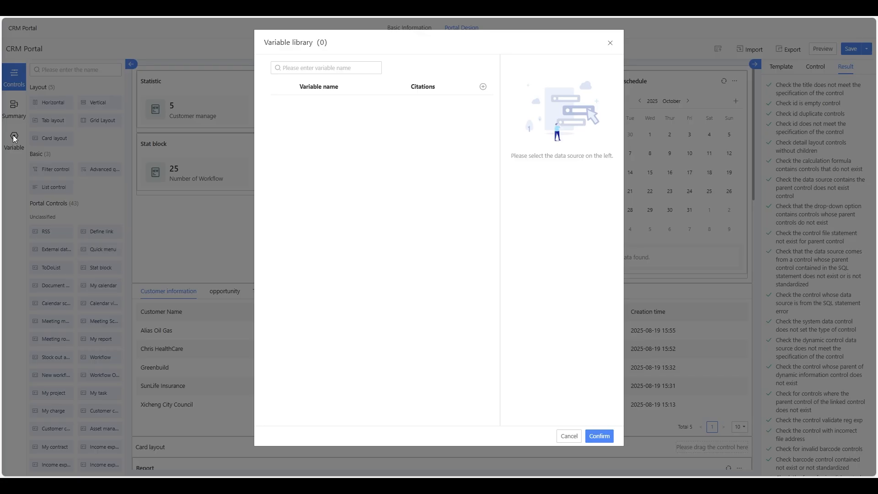
left_click(610, 42)
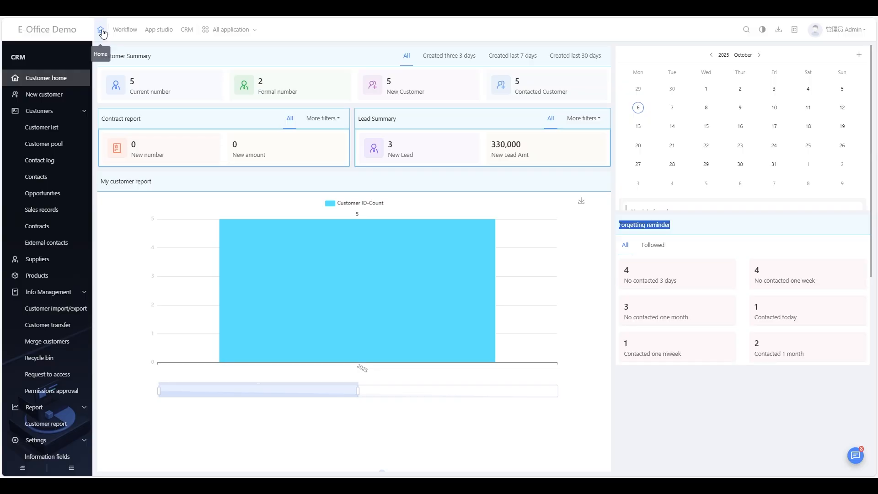
- Review the live CRM Portal's pie chart and ToDoList from Home, then return to Portal Design
left_click(103, 34)
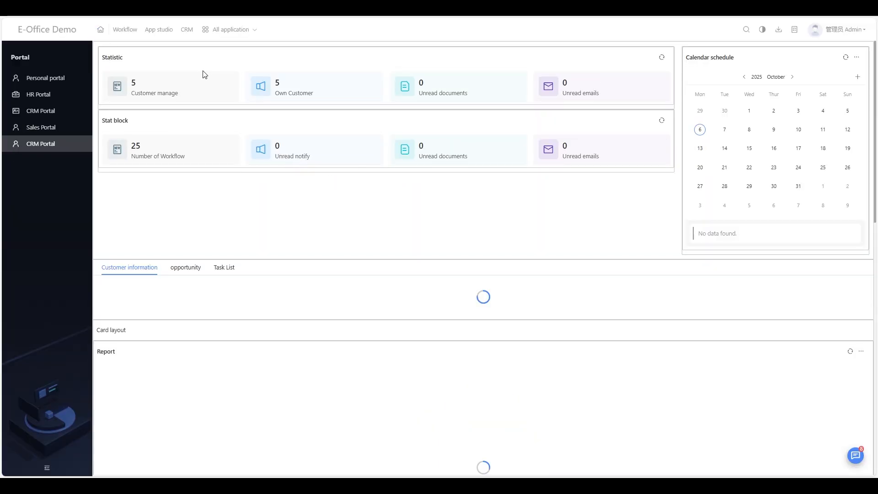
scroll(316, 204, "down", 10)
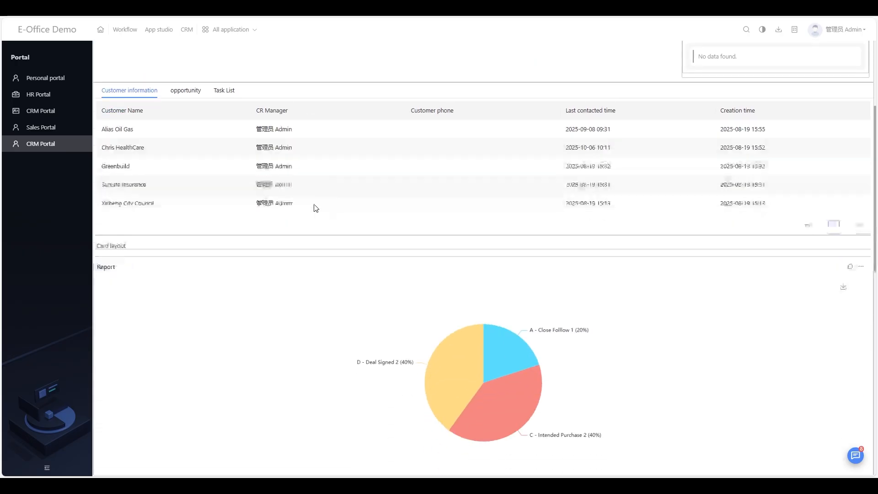
scroll(315, 208, "down", 4)
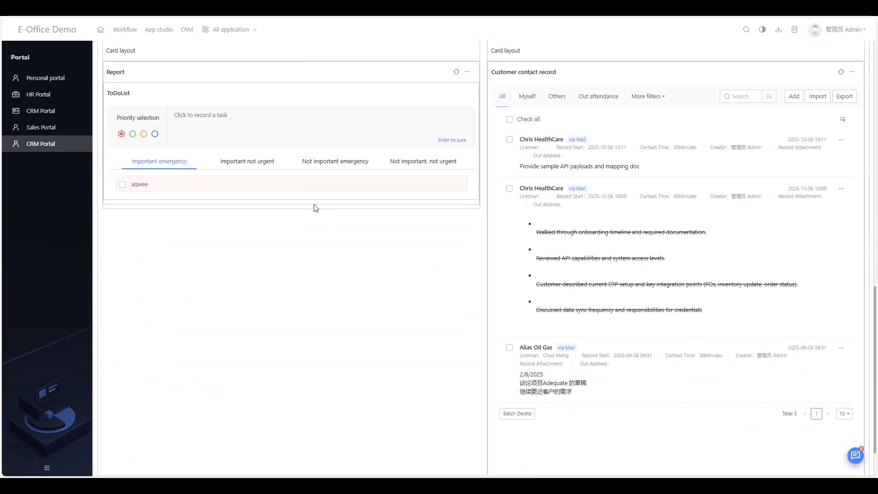
scroll(433, 230, "up", 14)
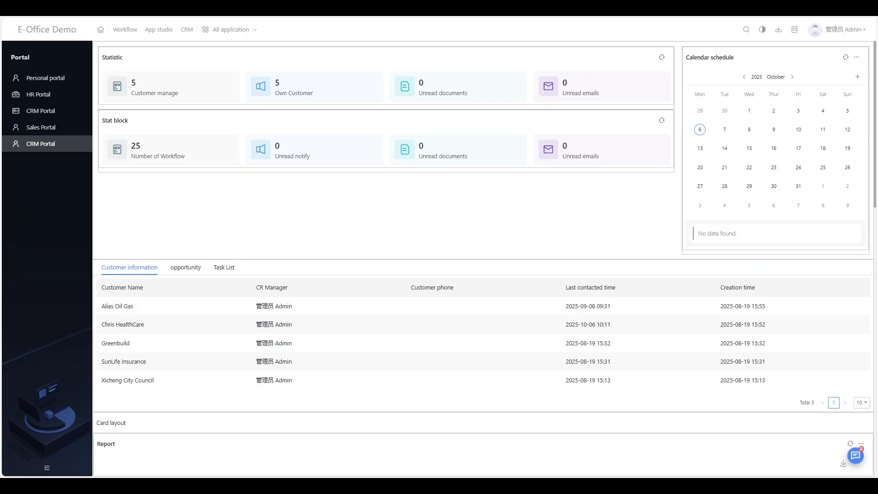
key("ctrl+Tab")
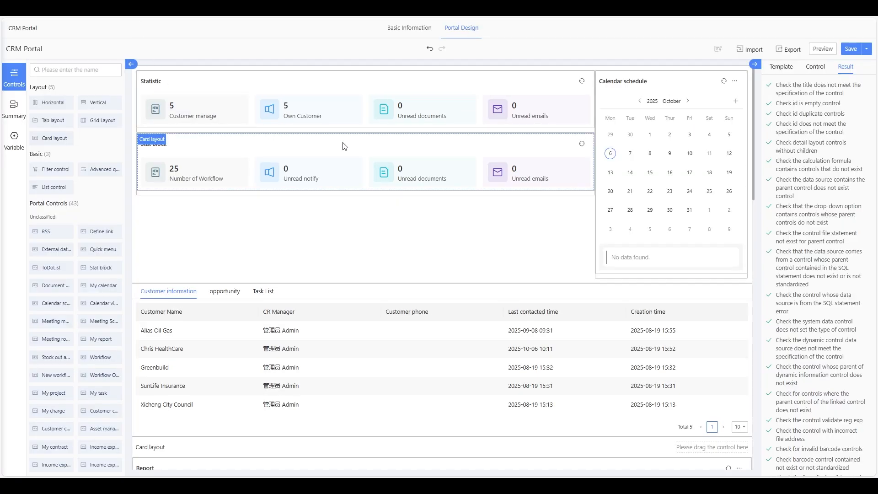
- Check the Number of Workflow block's Statistics settings, then open its Data source settings
left_click(187, 178)
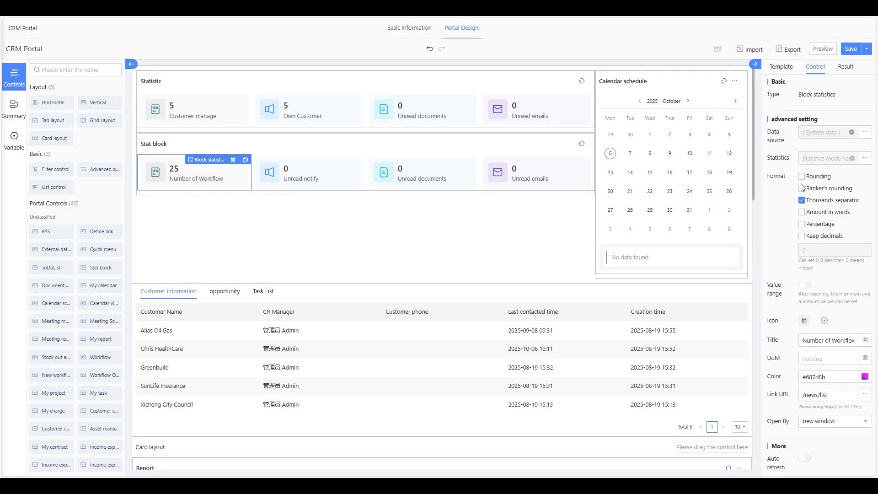
left_click(865, 158)
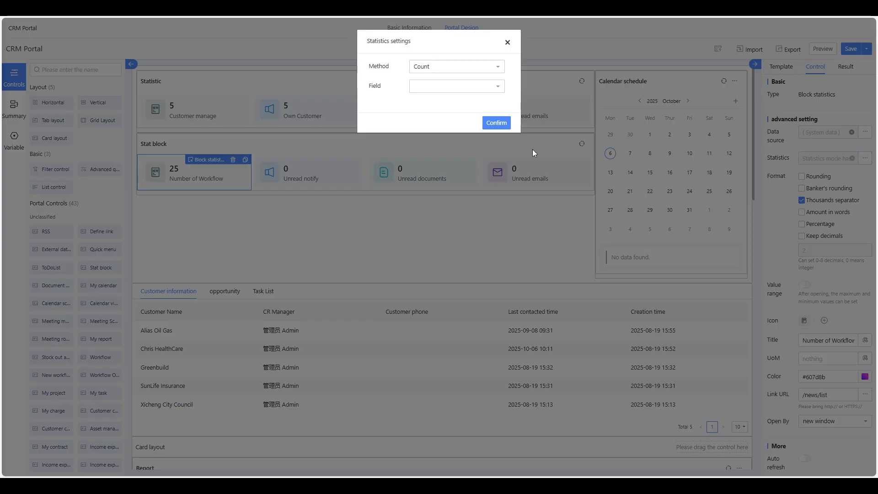
left_click(507, 42)
left_click(865, 132)
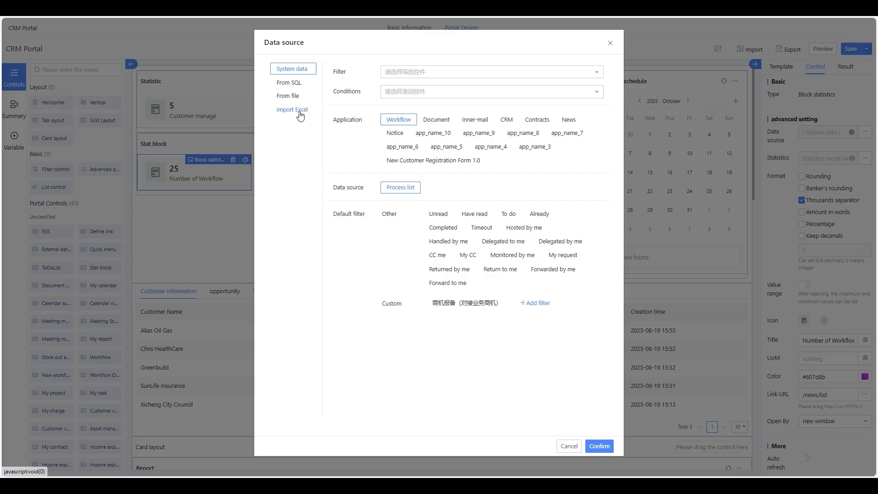
- Look at the From file and From SQL data source options, then close the dialog unchanged
left_click(289, 98)
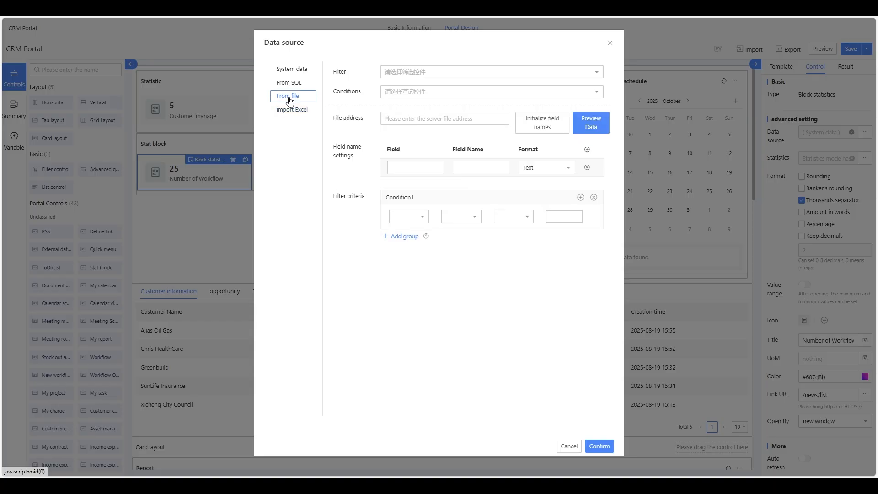
left_click(288, 84)
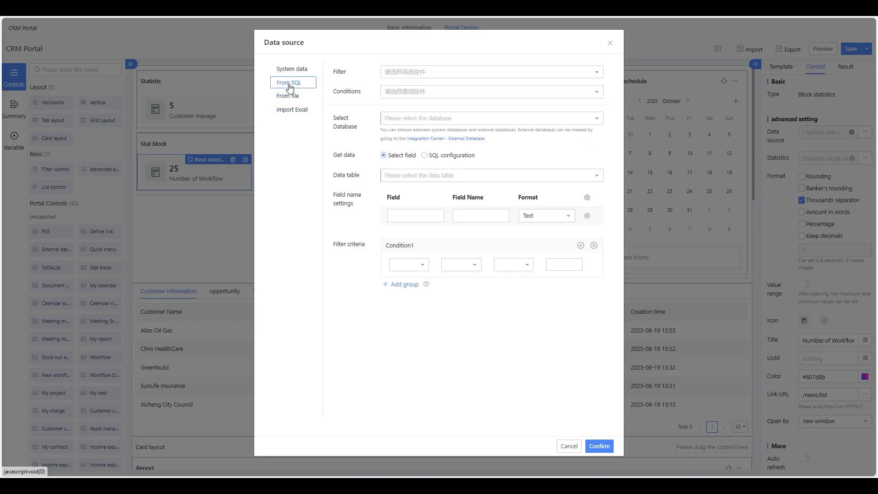
left_click(432, 122)
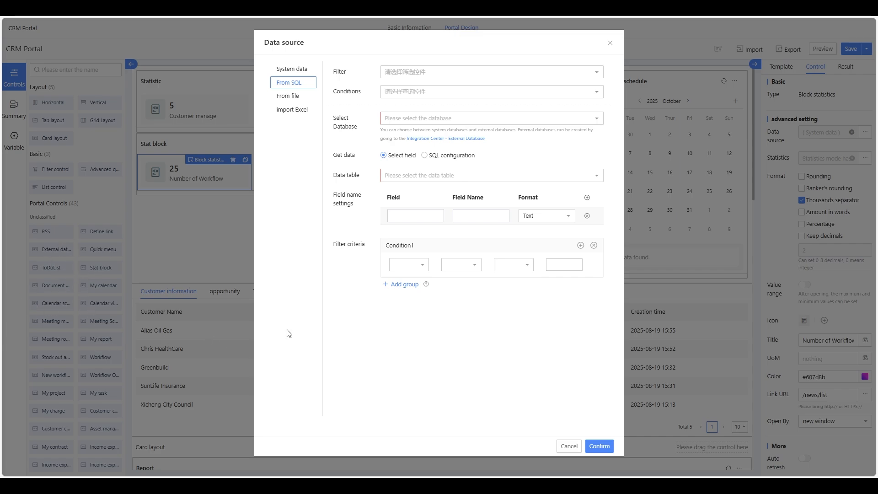
left_click(610, 43)
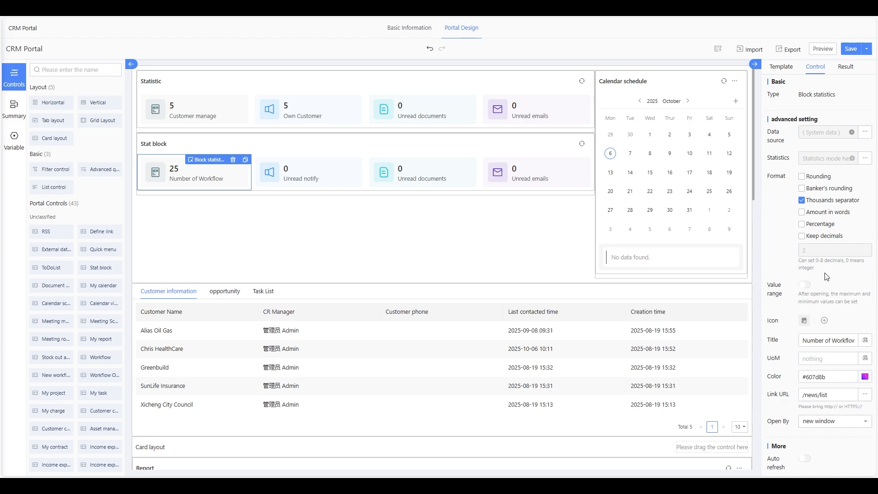
- Inspect the Unread notify, Customer manage, Own Customer and Unread emails block properties
left_click(295, 176)
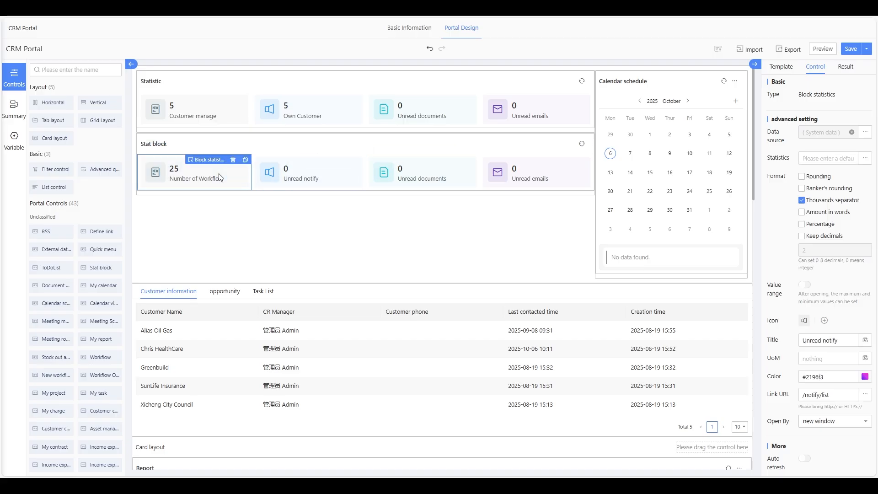
left_click(199, 111)
left_click(337, 118)
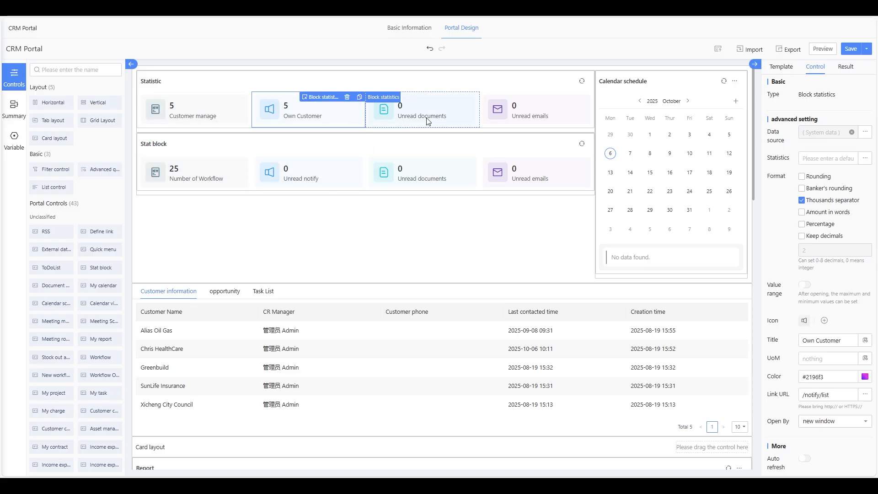
left_click(519, 120)
left_click(529, 172)
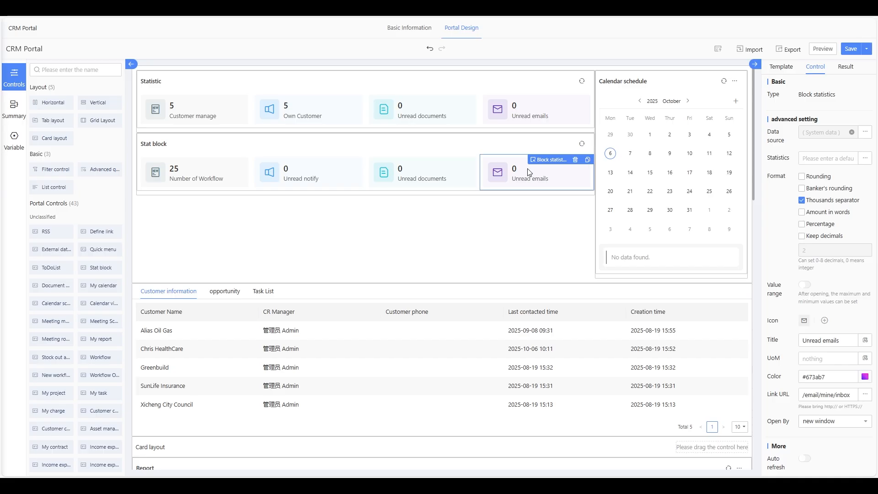